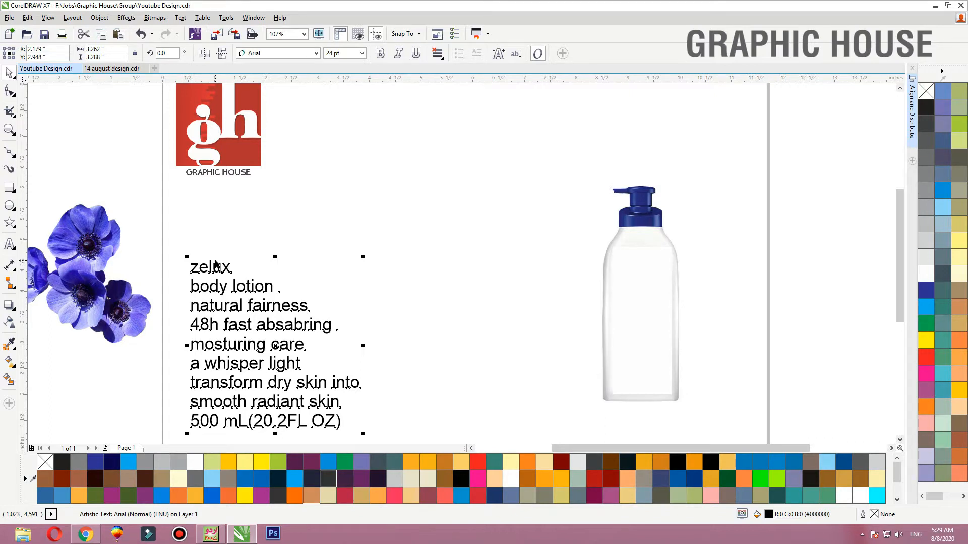
# Reposition the pump bottle image and enlarge it to about 6 inches high.
pyautogui.click(287, 225)
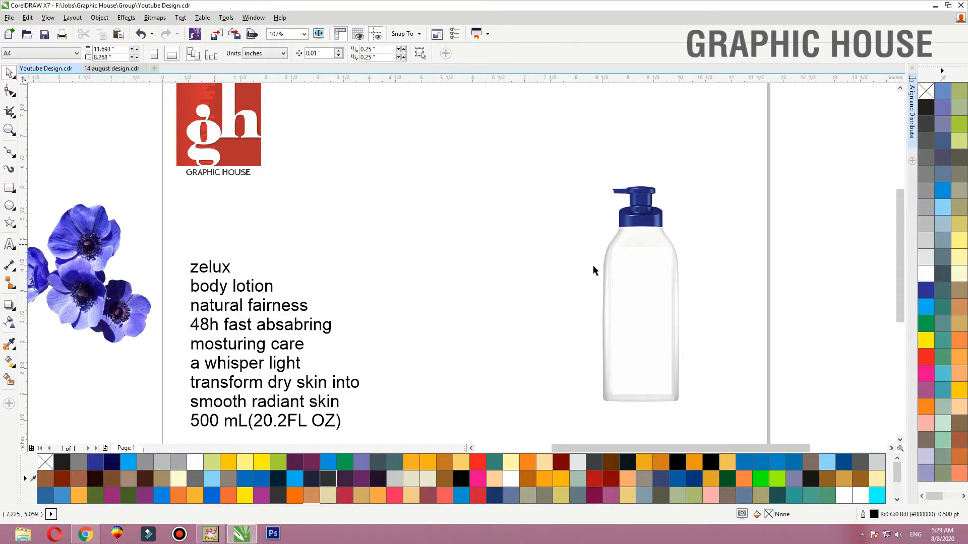
pyautogui.moveTo(609, 295); pyautogui.dragTo(602, 259)
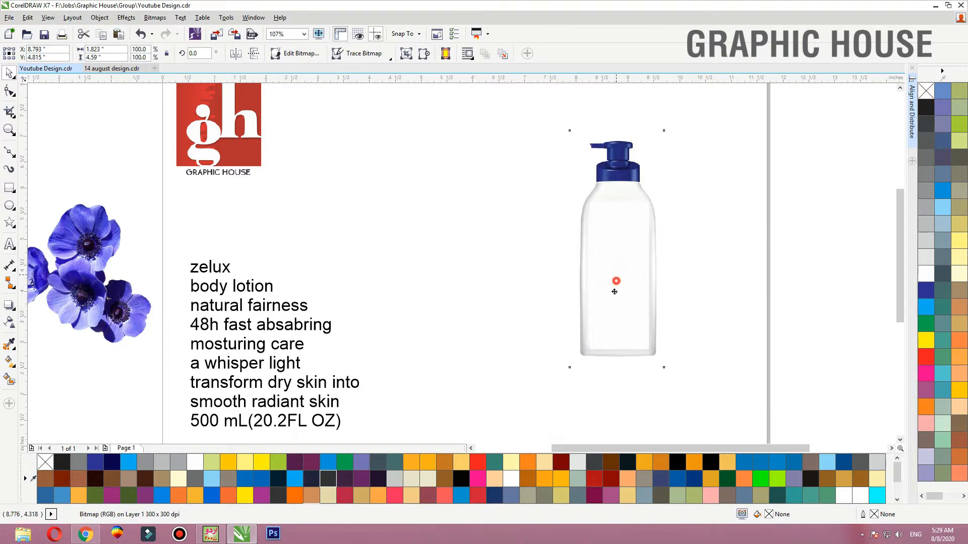
pyautogui.moveTo(615, 291); pyautogui.dragTo(610, 313)
pyautogui.moveTo(664, 147); pyautogui.dragTo(693, 89)
pyautogui.moveTo(642, 187); pyautogui.dragTo(641, 197)
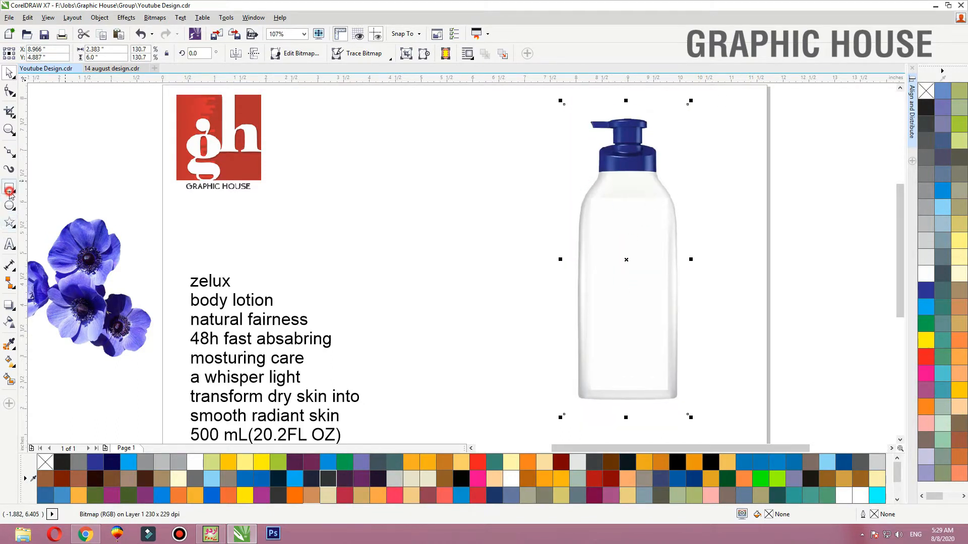
# Draw a rectangle over the bottle's front, then move it beside the bottle and enlarge it to about 2.25 by 4.44 inches.
pyautogui.click(9, 188)
pyautogui.moveTo(671, 389); pyautogui.dragTo(586, 222)
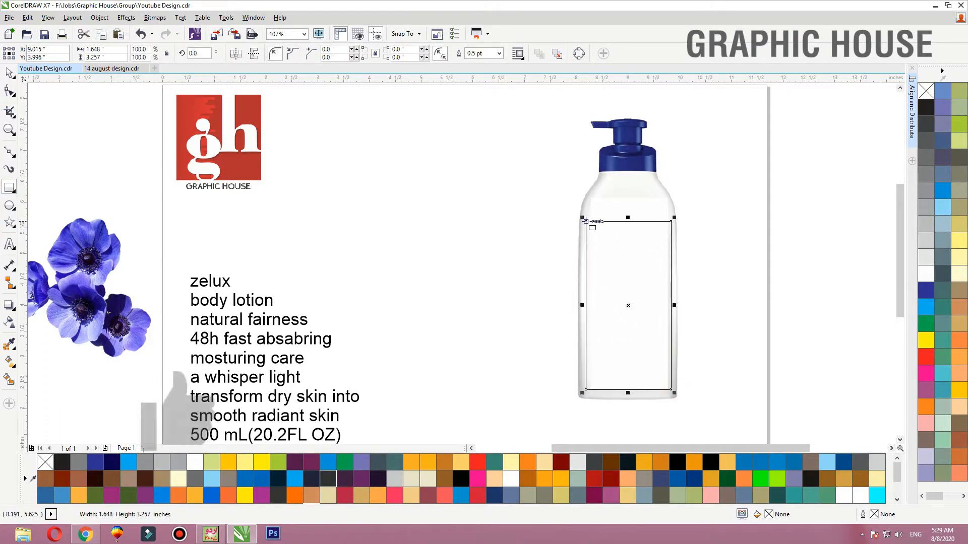
pyautogui.click(9, 72)
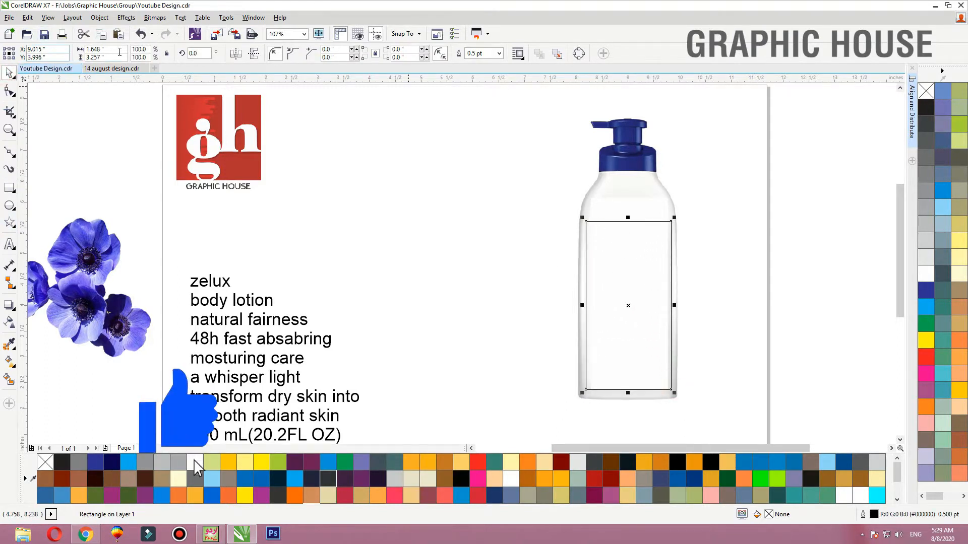
pyautogui.click(103, 50)
pyautogui.click(109, 58)
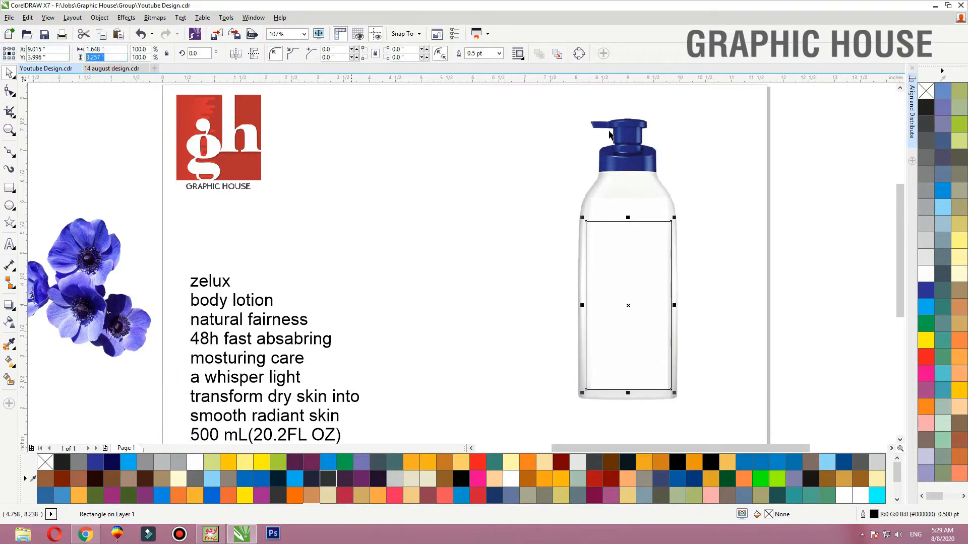
pyautogui.moveTo(589, 306); pyautogui.dragTo(420, 310)
pyautogui.moveTo(507, 222); pyautogui.dragTo(538, 161)
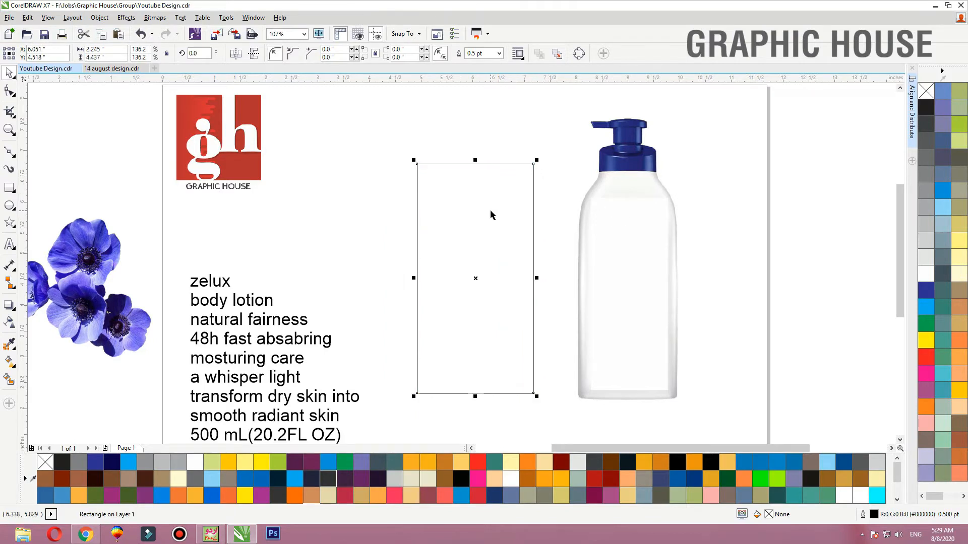
# Fill the label rectangle with 10% black and remove its outline.
pyautogui.click(926, 322)
pyautogui.click(928, 271)
pyautogui.click(926, 258)
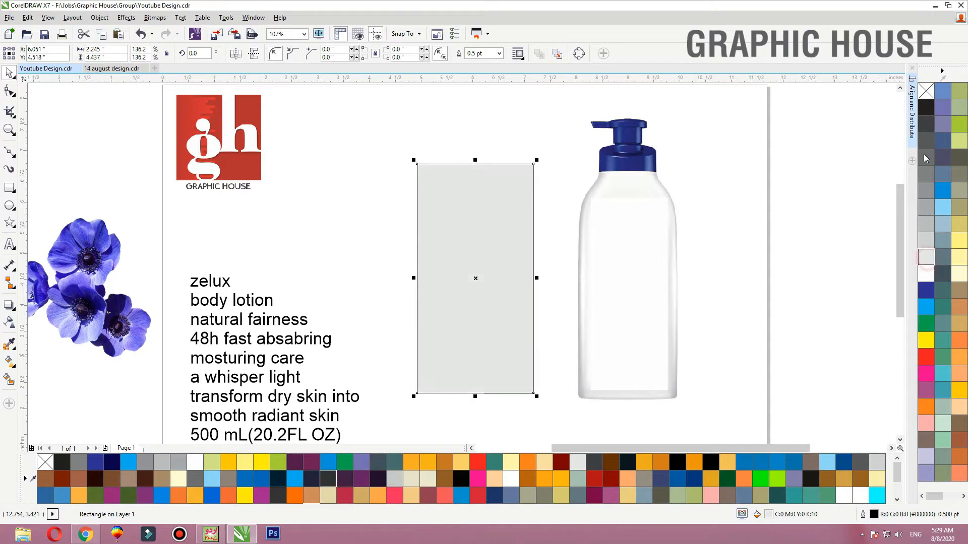
pyautogui.rightClick(926, 91)
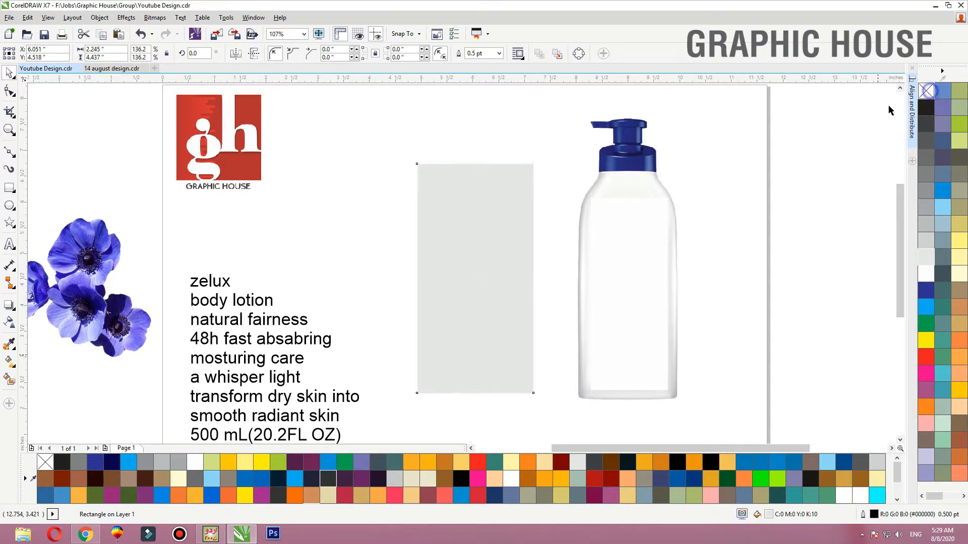
# Add an inward contour of about 0.15 inches to the grey rectangle and break the contour apart.
pyautogui.click(14, 308)
pyautogui.click(51, 320)
pyautogui.click(459, 200)
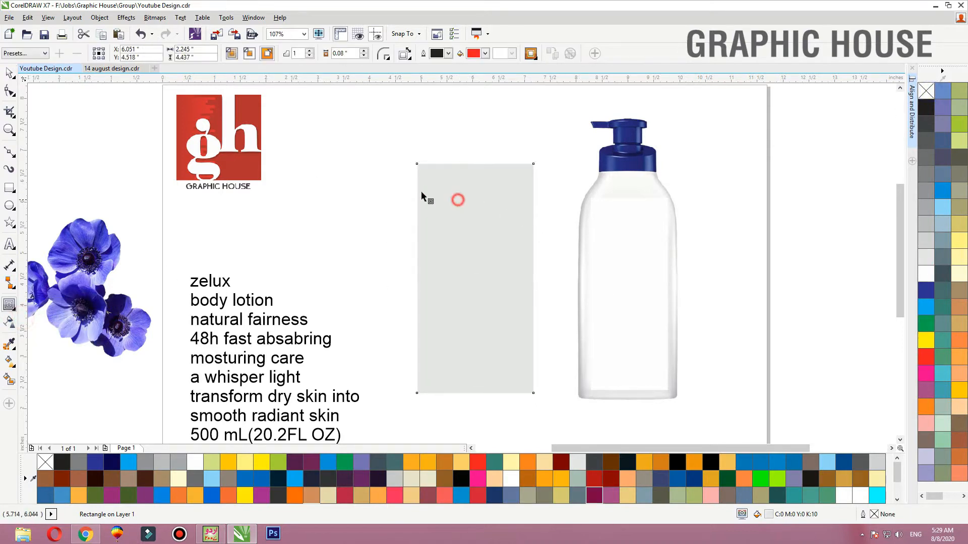
pyautogui.moveTo(415, 190); pyautogui.dragTo(432, 203)
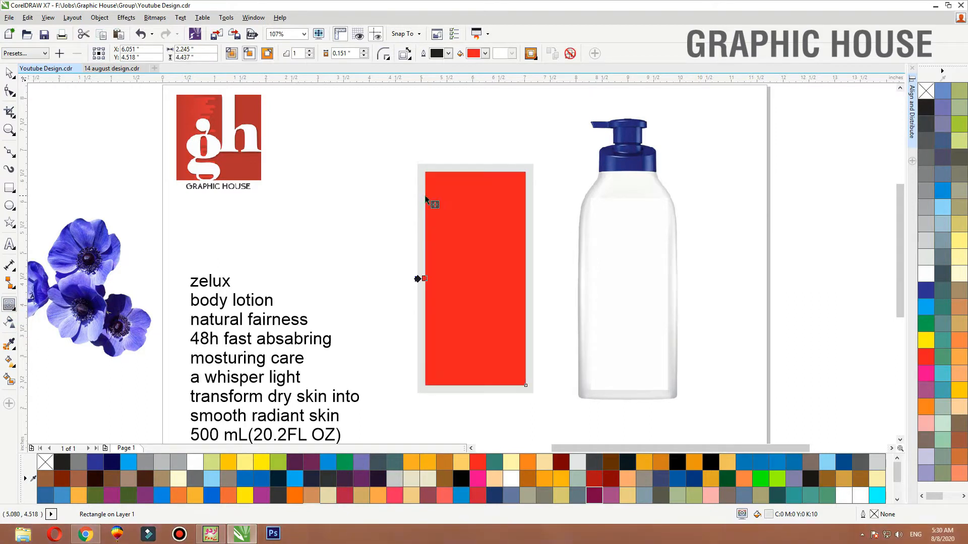
pyautogui.hotkey('ctrl', 'k')
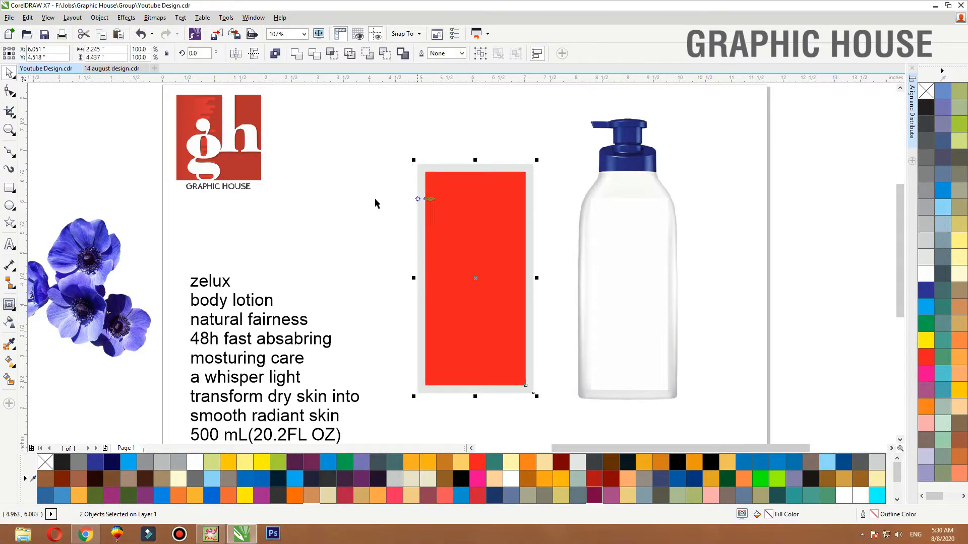
pyautogui.click(357, 199)
pyautogui.moveTo(528, 247); pyautogui.dragTo(544, 271)
pyautogui.hotkey('ctrl', 'z')
pyautogui.moveTo(496, 209); pyautogui.dragTo(475, 212)
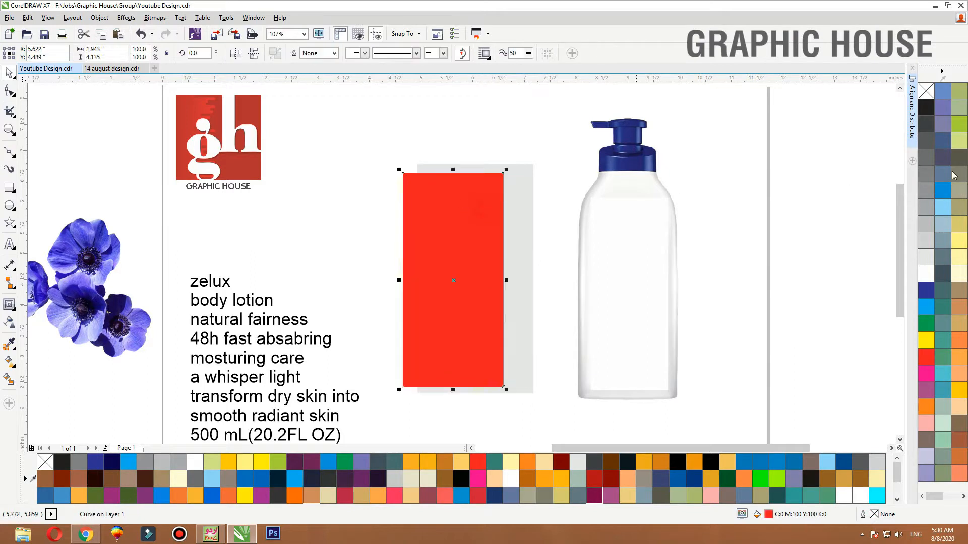
pyautogui.hotkey('ctrl', 'z')
# Give the inner contour rectangle a black outline and remove its fill.
pyautogui.rightClick(926, 107)
pyautogui.click(925, 91)
pyautogui.click(381, 225)
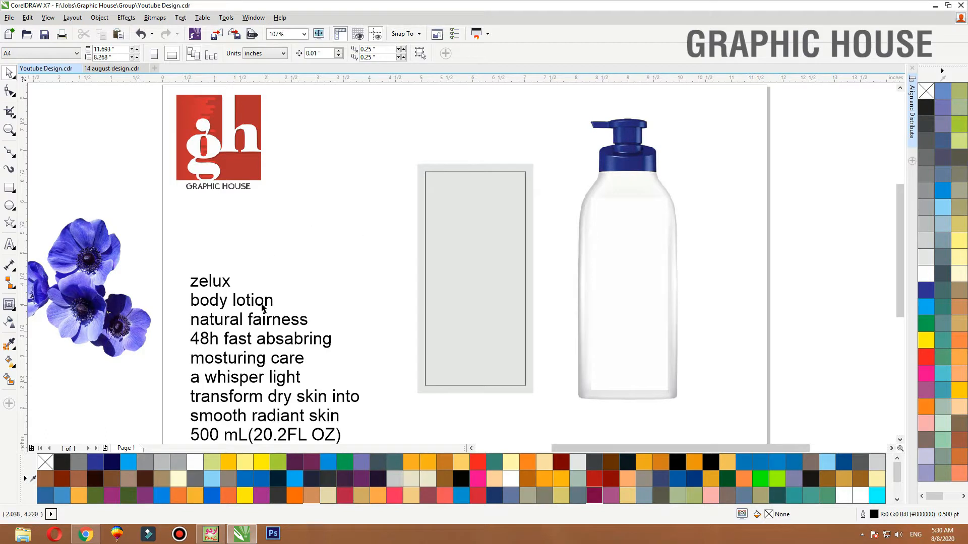
# Move the product text block slightly up and set its font to Helvetica LT Std Cond.
pyautogui.click(249, 308)
pyautogui.moveTo(249, 309); pyautogui.dragTo(262, 275)
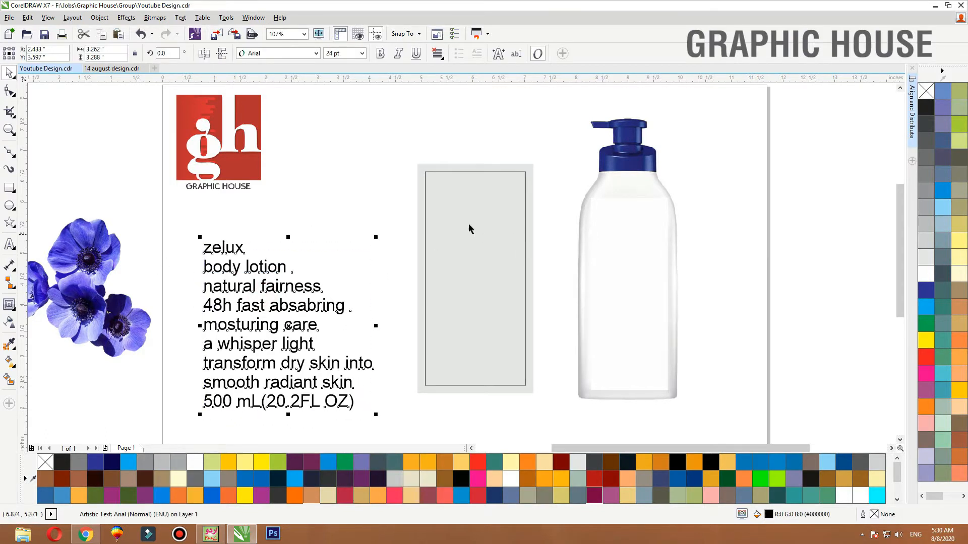
pyautogui.click(313, 231)
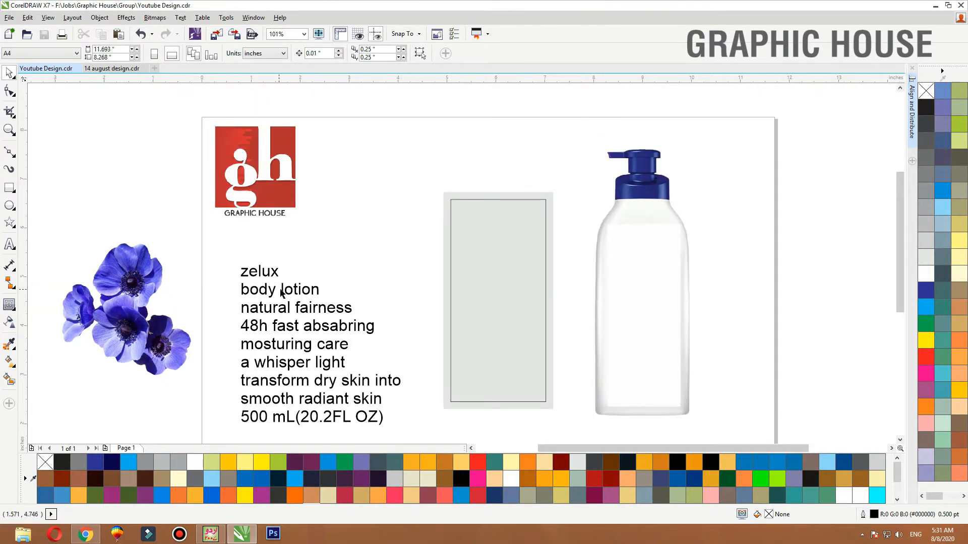
pyautogui.moveTo(281, 292); pyautogui.dragTo(286, 289)
pyautogui.click(278, 53)
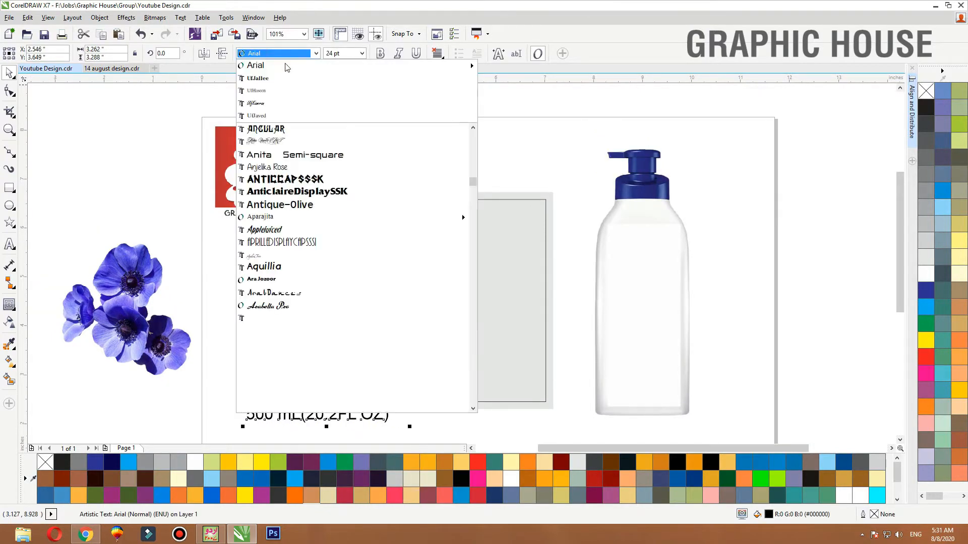
pyautogui.write('Helvetica LT Compresse')
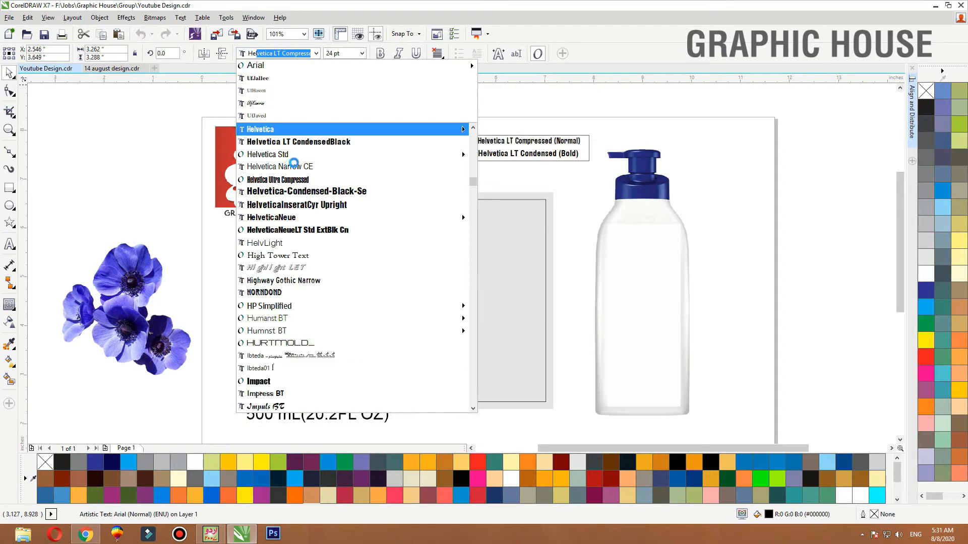
pyautogui.click(297, 157)
pyautogui.moveTo(304, 293); pyautogui.dragTo(303, 278)
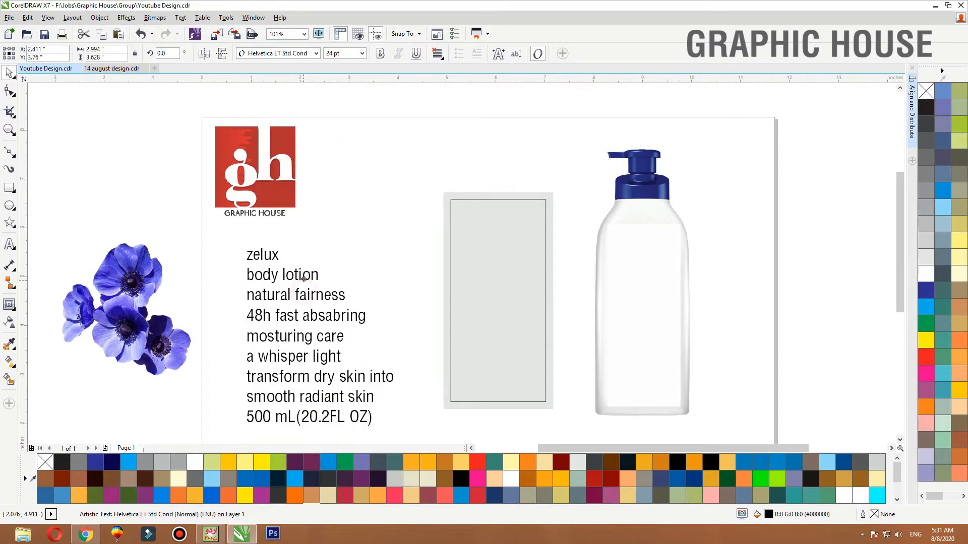
# Break the text block into separate lines and centre "zelux" horizontally near the top of the grey label.
pyautogui.hotkey('ctrl', 'k')
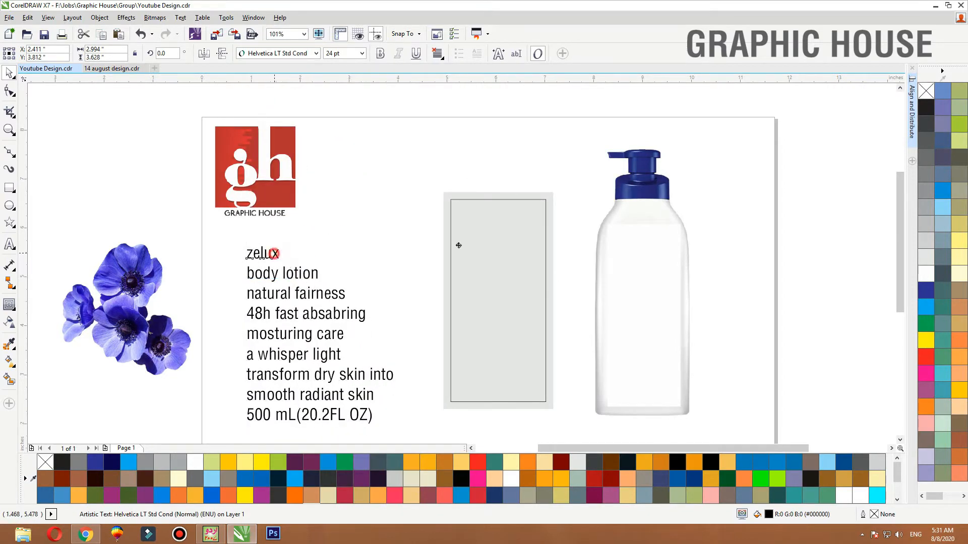
pyautogui.moveTo(458, 246); pyautogui.dragTo(506, 236)
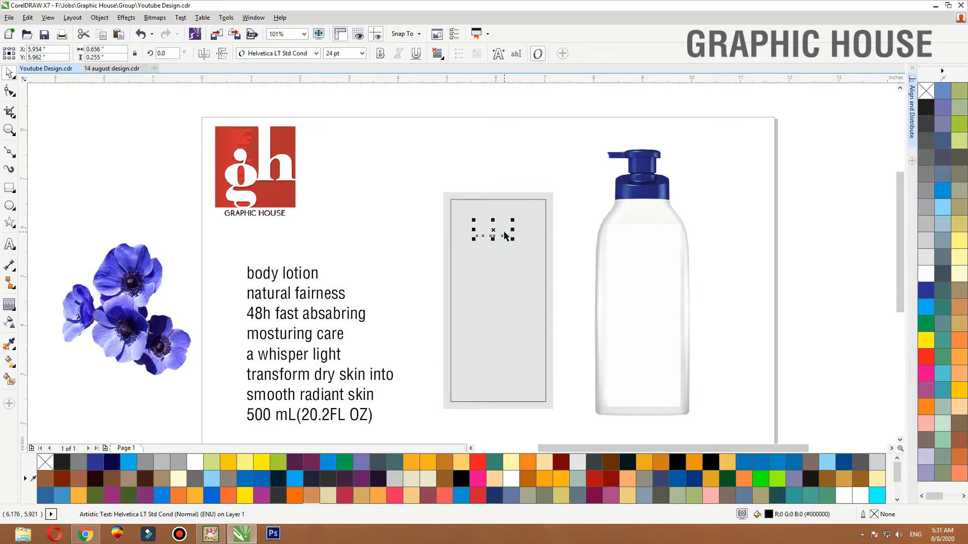
pyautogui.keyDown('shift'); pyautogui.click(497, 247); pyautogui.keyUp('shift')
pyautogui.press('c')
# Change the "zelux" text on the label to UPPERCASE.
pyautogui.moveTo(404, 190); pyautogui.dragTo(574, 295)
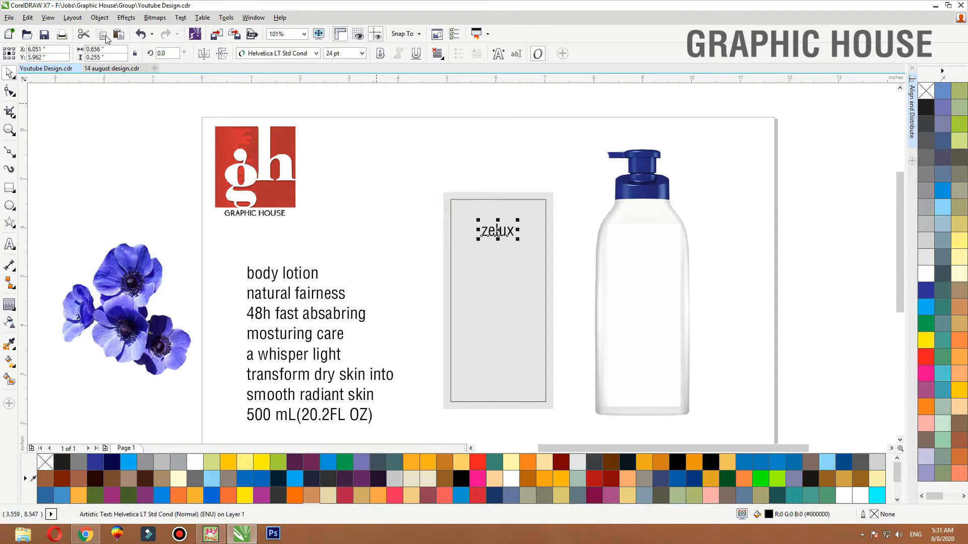
pyautogui.click(183, 18)
pyautogui.click(201, 340)
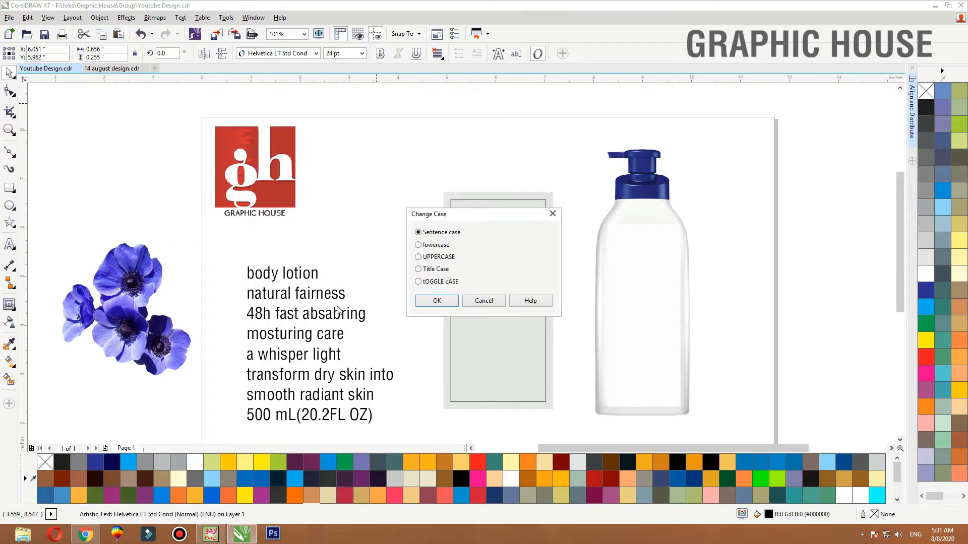
pyautogui.click(425, 258)
pyautogui.click(436, 301)
# Duplicate the ZELUX text above the original and replace the copy's text with "Z".
pyautogui.scroll(4, 495, 271)
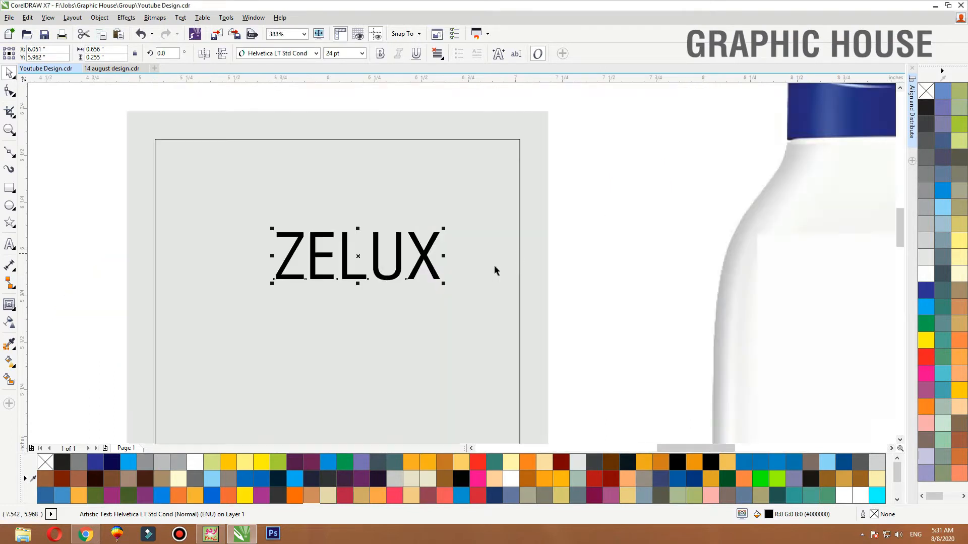
pyautogui.moveTo(379, 275); pyautogui.dragTo(369, 238)
pyautogui.rightClick(369, 237)
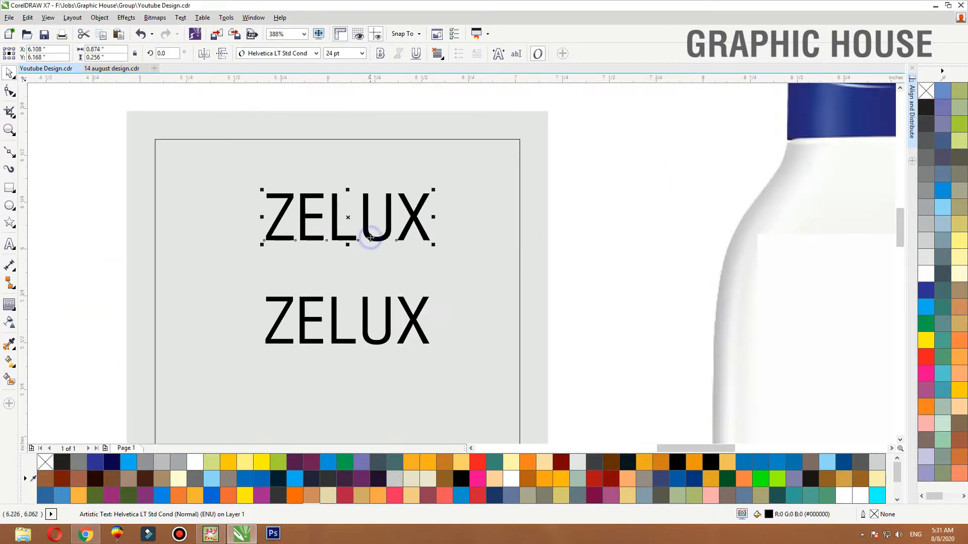
pyautogui.doubleClick(370, 237)
pyautogui.write('Z')
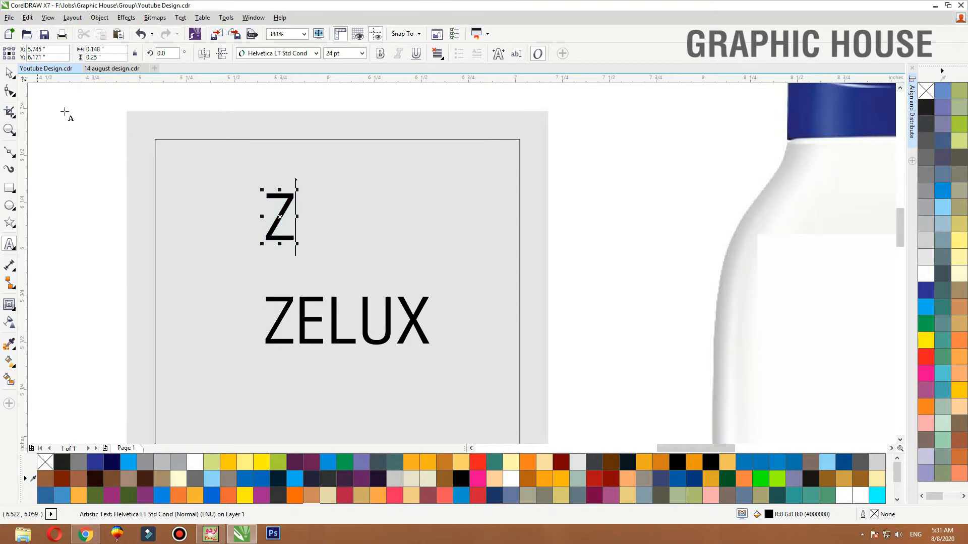
pyautogui.click(12, 79)
# Set the single letter Z in the Japanese Brush font and place it centrally above ZELUX.
pyautogui.moveTo(283, 213); pyautogui.dragTo(341, 248)
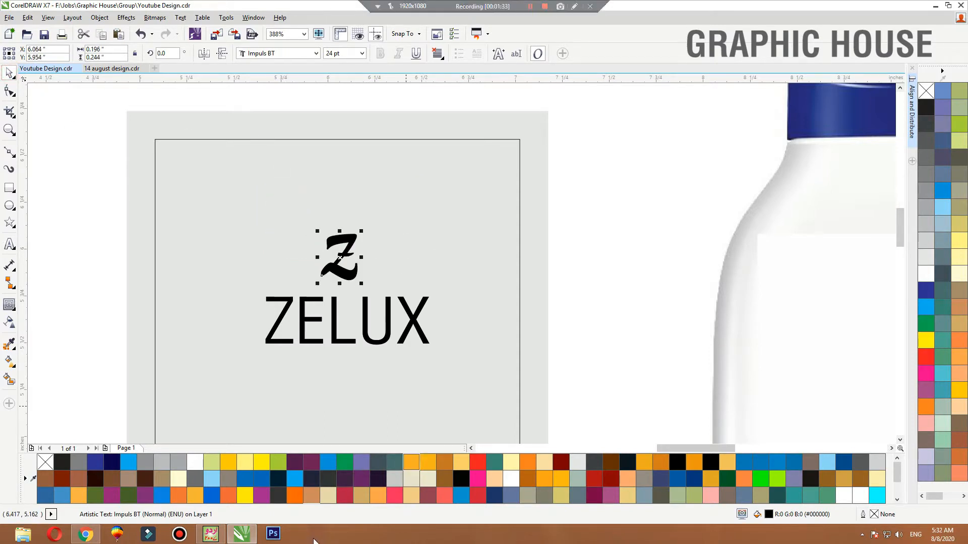
pyautogui.click(282, 54)
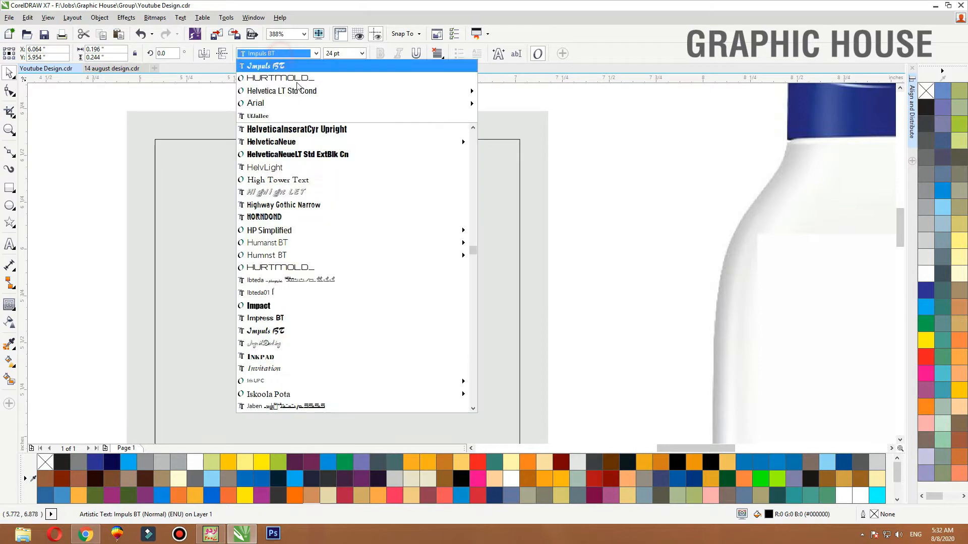
pyautogui.scroll(-2, 305, 227)
pyautogui.scroll(-3, 305, 245)
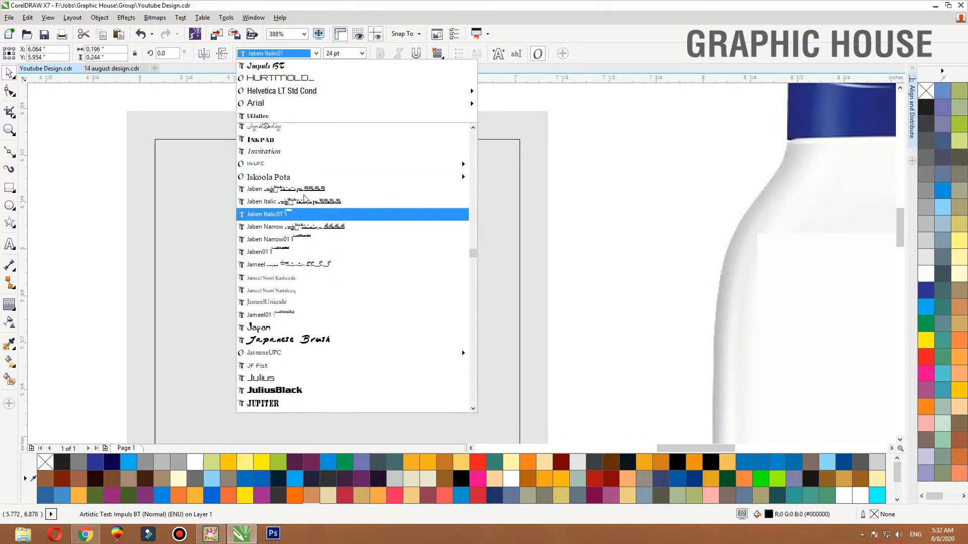
pyautogui.click(303, 270)
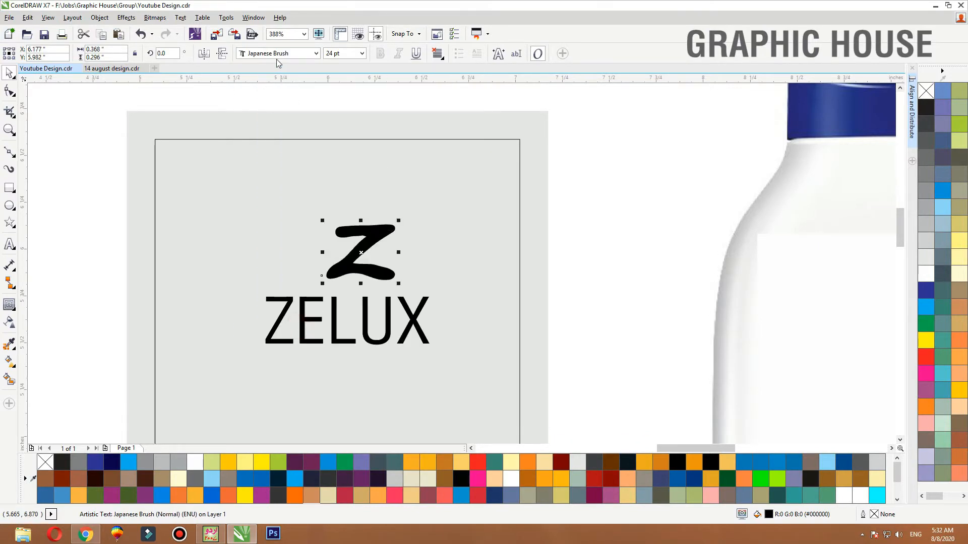
pyautogui.moveTo(362, 255); pyautogui.dragTo(350, 247)
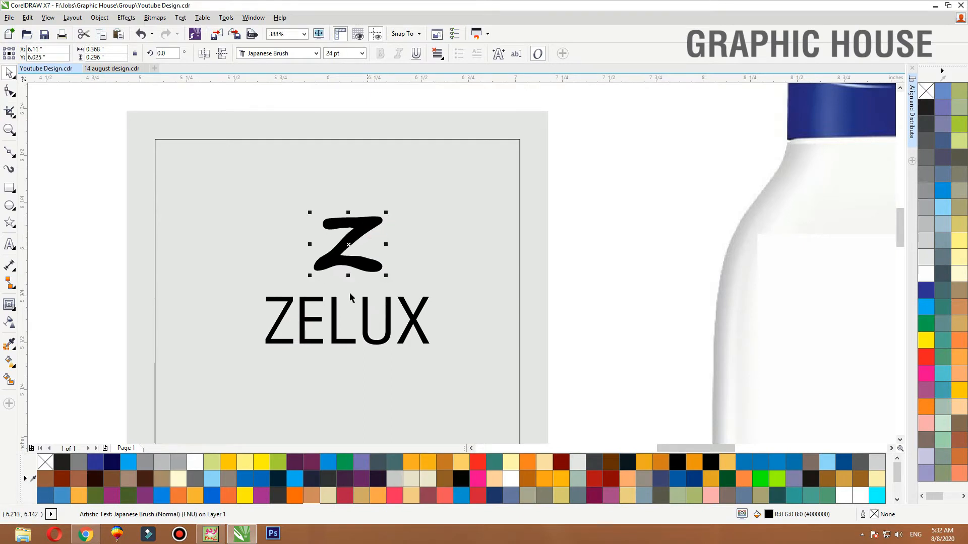
# Draw a rectangle around the letter Z and scale it down to about 0.36 by 0.26 inches.
pyautogui.press('F2')
pyautogui.moveTo(171, 169); pyautogui.dragTo(521, 346)
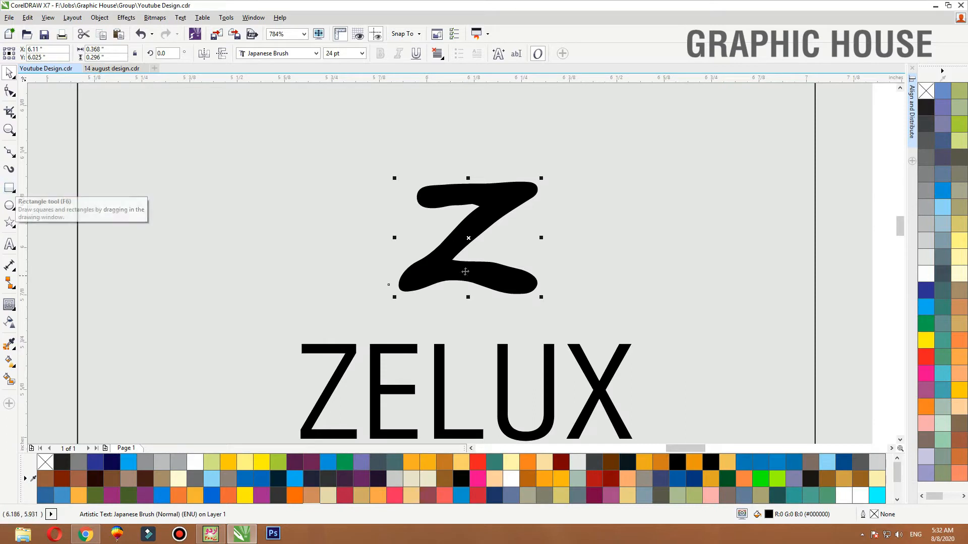
pyautogui.click(9, 188)
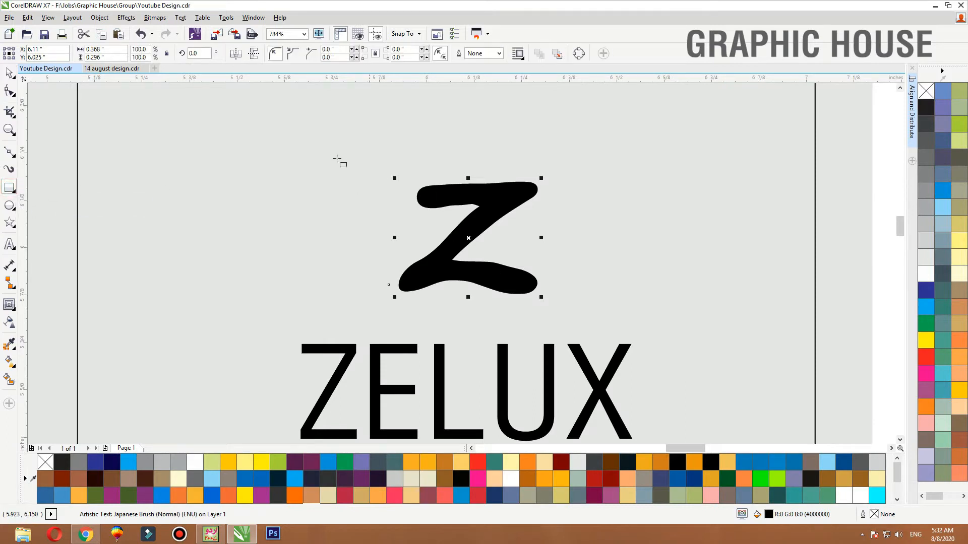
pyautogui.moveTo(352, 148); pyautogui.dragTo(584, 313)
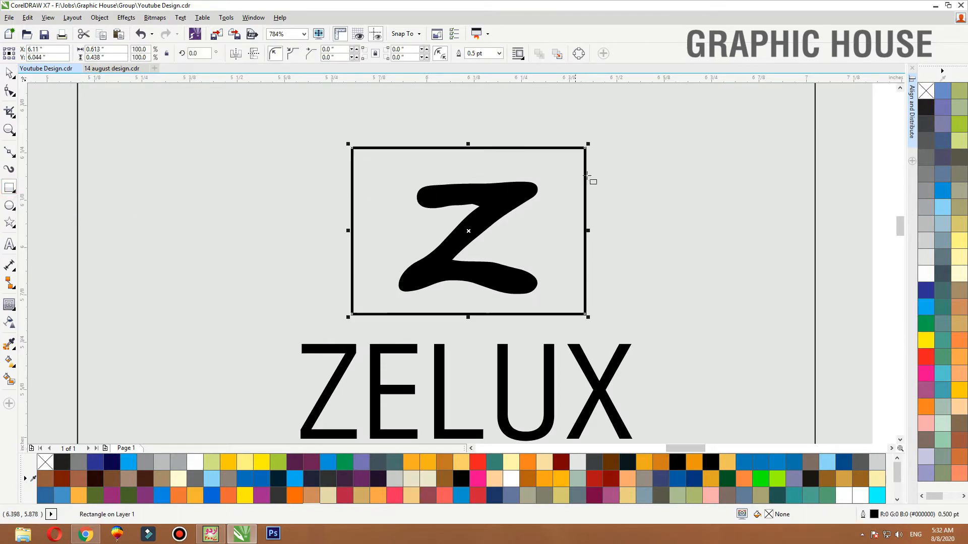
pyautogui.press('space')
pyautogui.moveTo(584, 147); pyautogui.dragTo(539, 179)
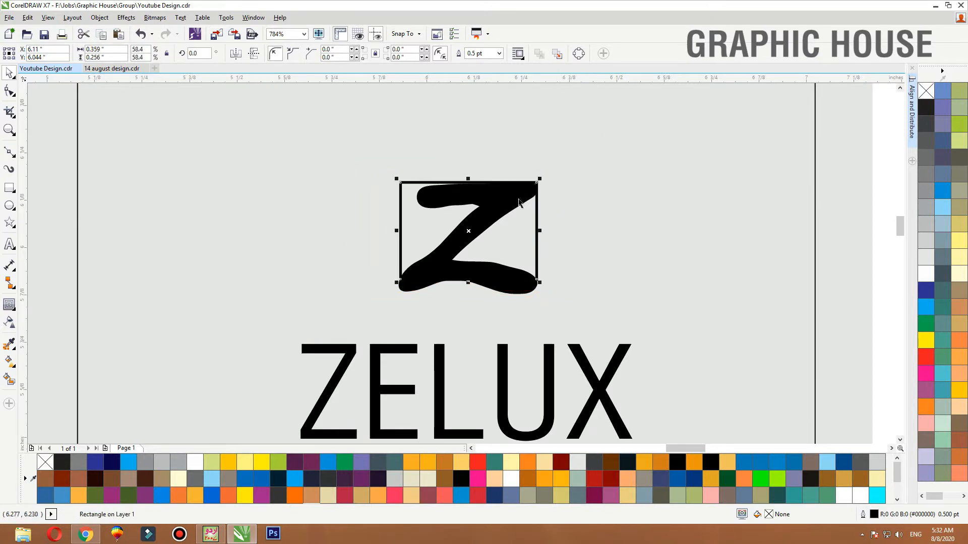
# Move the blue flower bitmap over the pump bottle and bring it in front of everything.
pyautogui.press('F4')
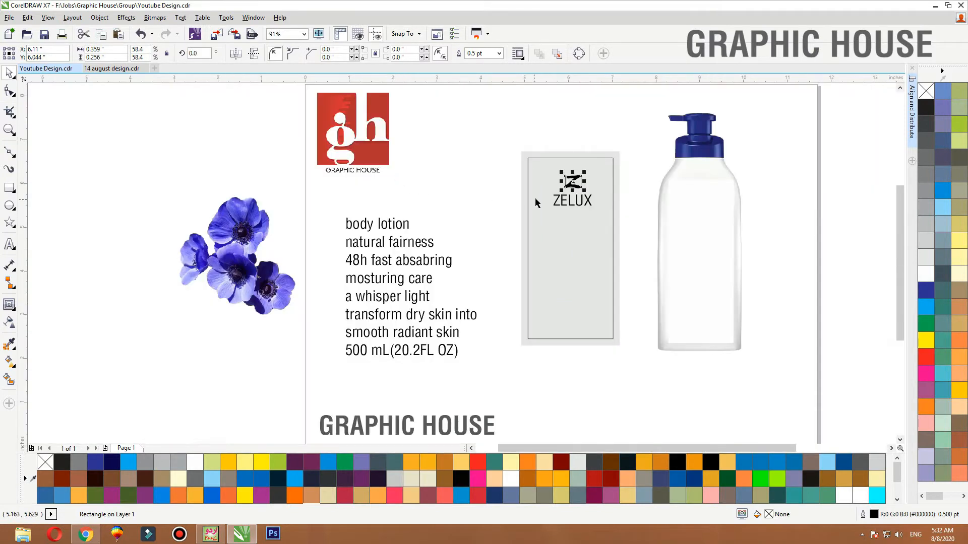
pyautogui.moveTo(266, 236); pyautogui.dragTo(748, 175)
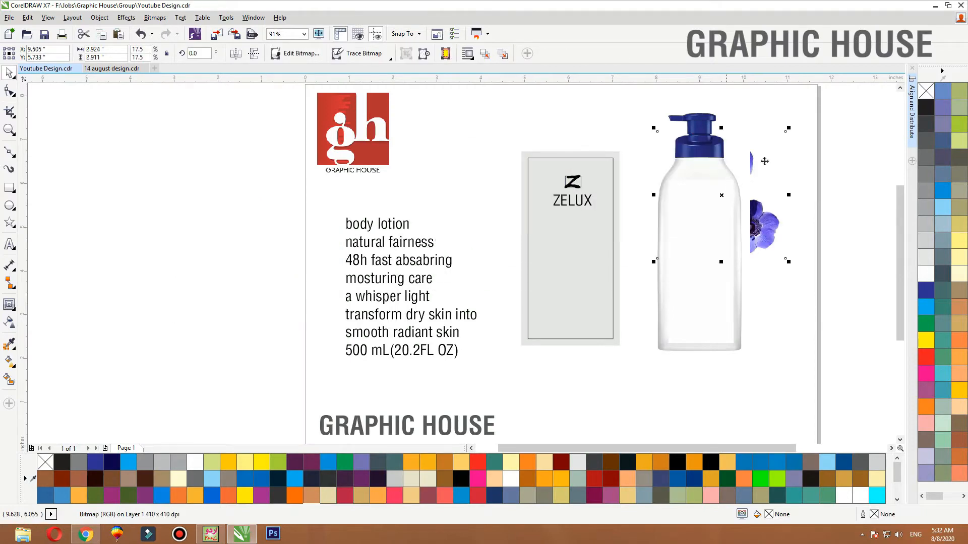
pyautogui.press('F2')
pyautogui.moveTo(787, 134); pyautogui.dragTo(404, 237)
pyautogui.hotkey('shift', 'pageup')
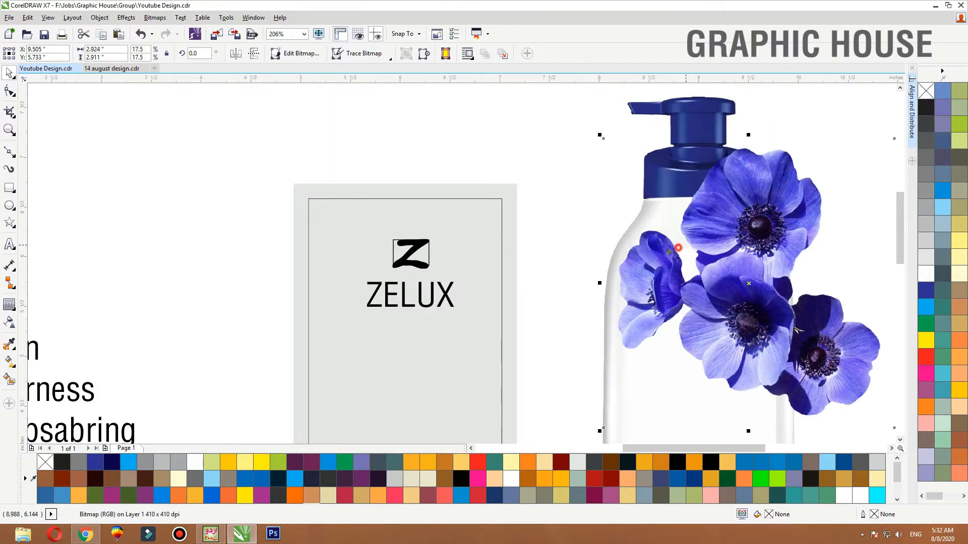
pyautogui.moveTo(669, 251); pyautogui.dragTo(649, 257)
# Sample a dark navy (#0A0157) from the flower picture and fill the rectangle behind the Z with it.
pyautogui.click(7, 344)
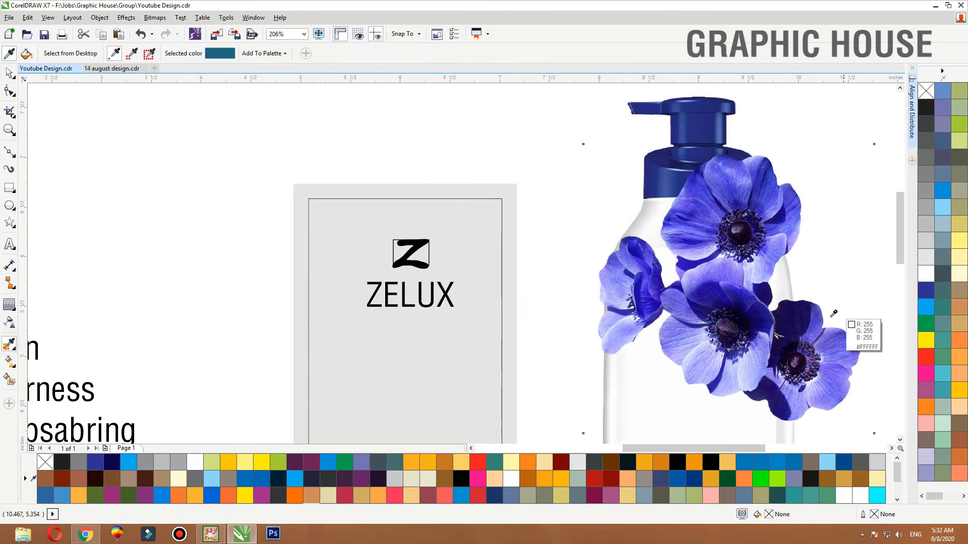
pyautogui.click(750, 326)
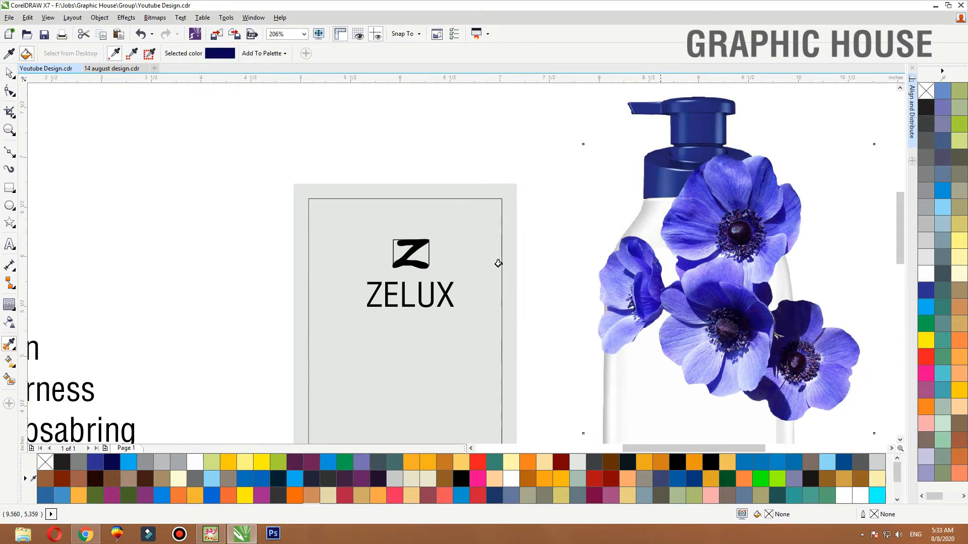
pyautogui.click(424, 252)
pyautogui.press('space')
pyautogui.click(424, 254)
pyautogui.scroll(3, 411, 243)
pyautogui.scroll(-1, 422, 195)
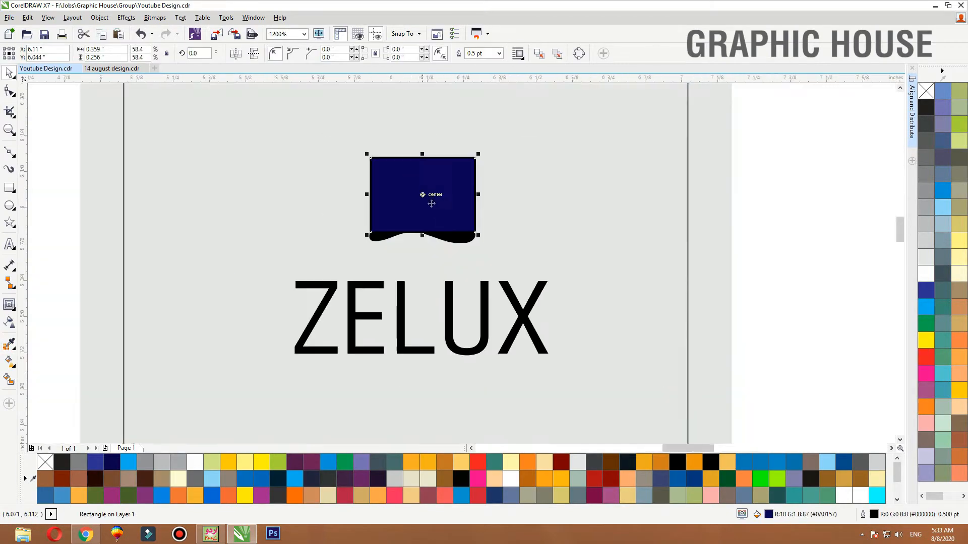
# Bring the letter Z in front of the navy rectangle and remove the rectangle's outline.
pyautogui.click(445, 244)
pyautogui.hotkey('shift', 'pageup')
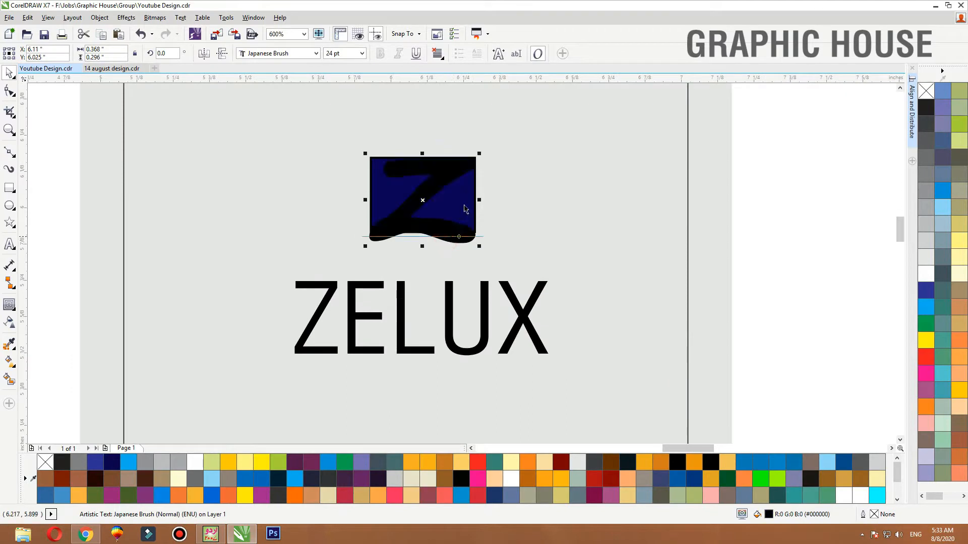
pyautogui.click(466, 188)
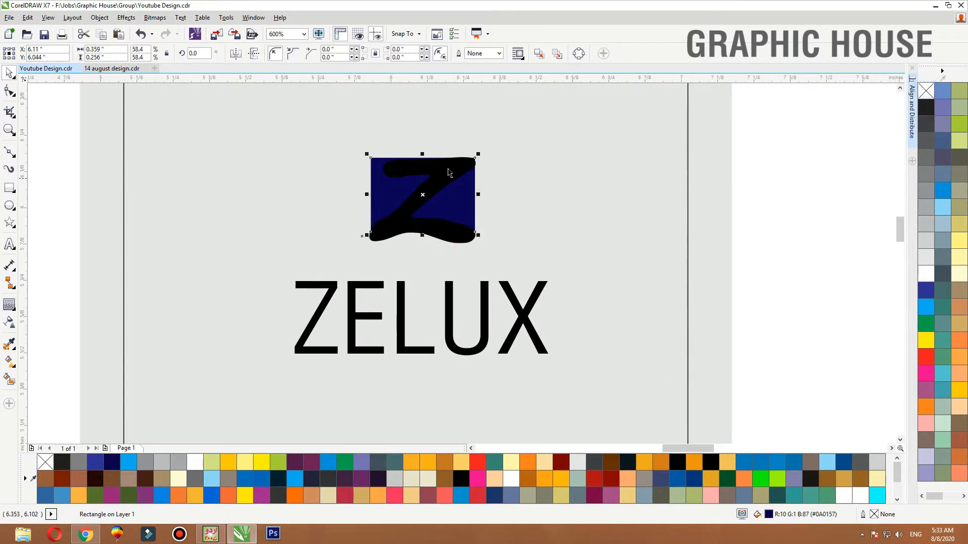
# Move the black Z slightly upward so it sits centrally over the navy rectangle.
pyautogui.moveTo(449, 173); pyautogui.dragTo(441, 161)
pyautogui.scroll(-1, 459, 339)
pyautogui.press('F2')
pyautogui.moveTo(310, 227); pyautogui.dragTo(960, 411)
pyautogui.press('F2')
pyautogui.moveTo(298, 166); pyautogui.dragTo(104, 257)
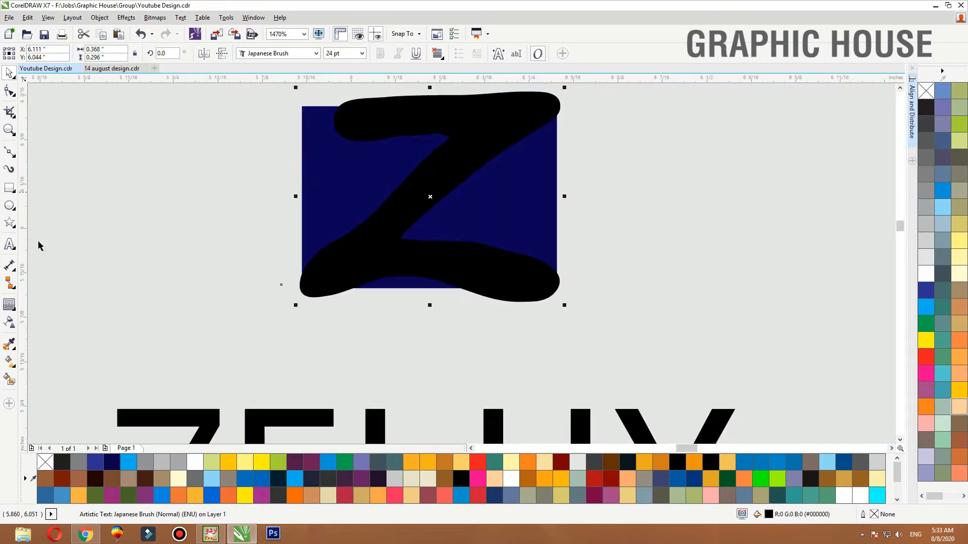
# Fill the Z with the rectangle's navy and place a white duplicate of it slightly above and to the left.
pyautogui.click(9, 348)
pyautogui.click(395, 151)
pyautogui.click(445, 150)
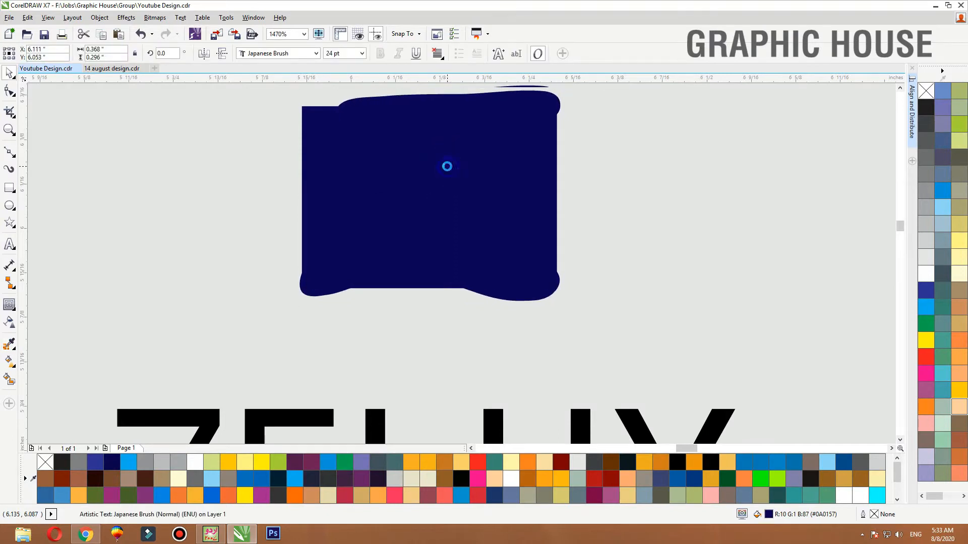
pyautogui.click(926, 273)
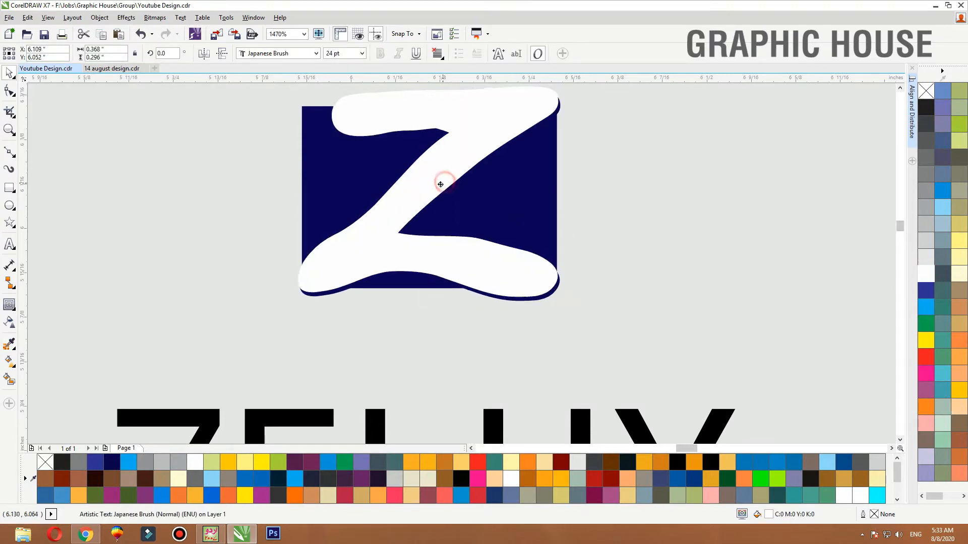
pyautogui.moveTo(440, 184); pyautogui.dragTo(438, 183)
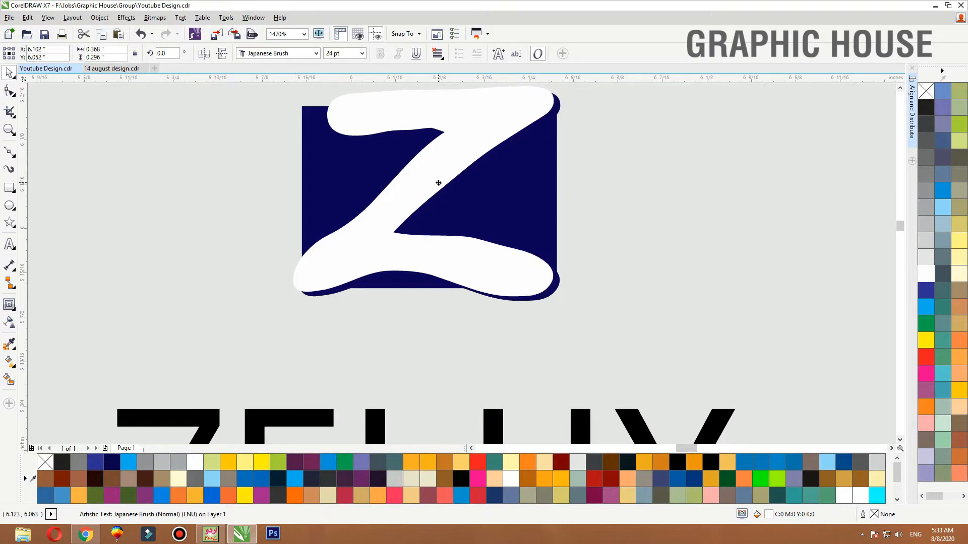
# Give the white Z a 1 pt black outline placed behind the fill, with rounded corners.
pyautogui.press('F12')
pyautogui.press('Return')
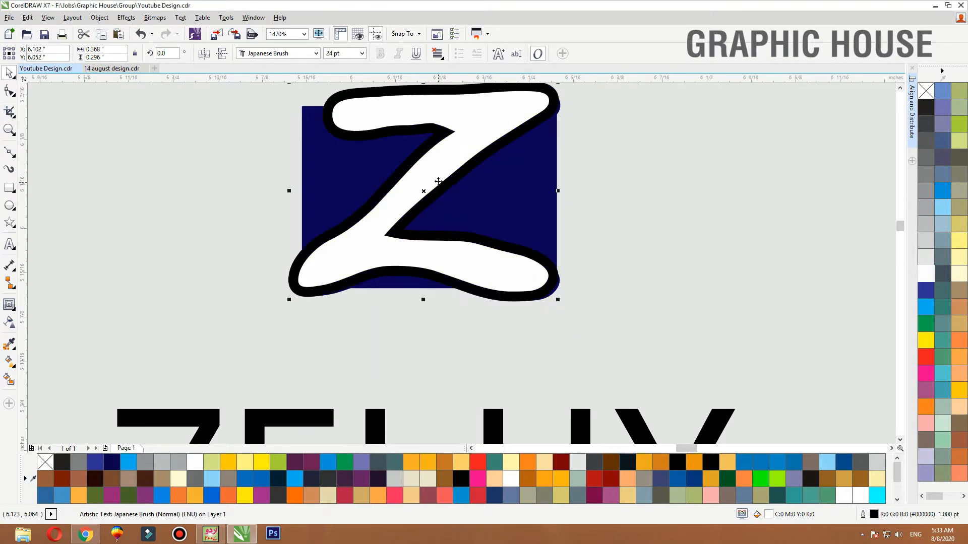
pyautogui.press('F12')
pyautogui.click(502, 328)
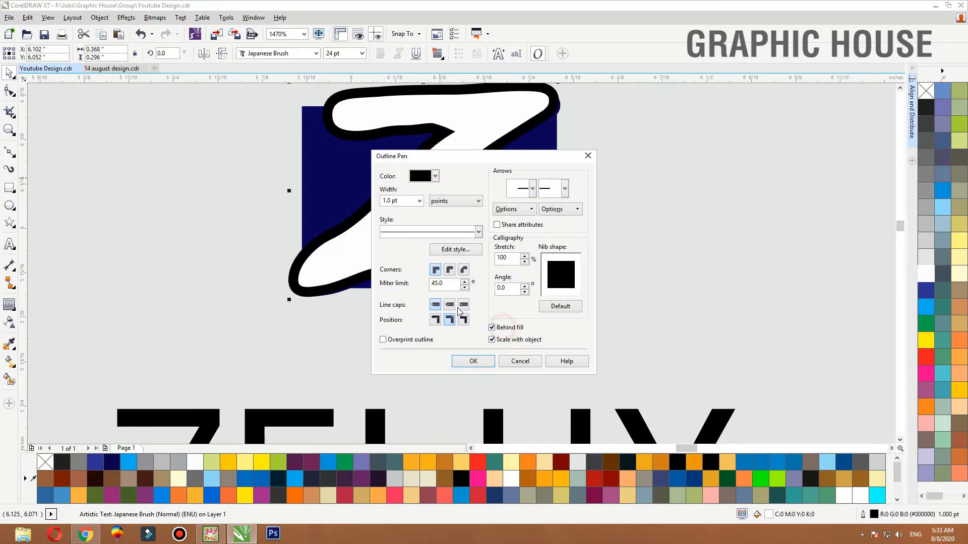
pyautogui.click(449, 269)
pyautogui.click(461, 359)
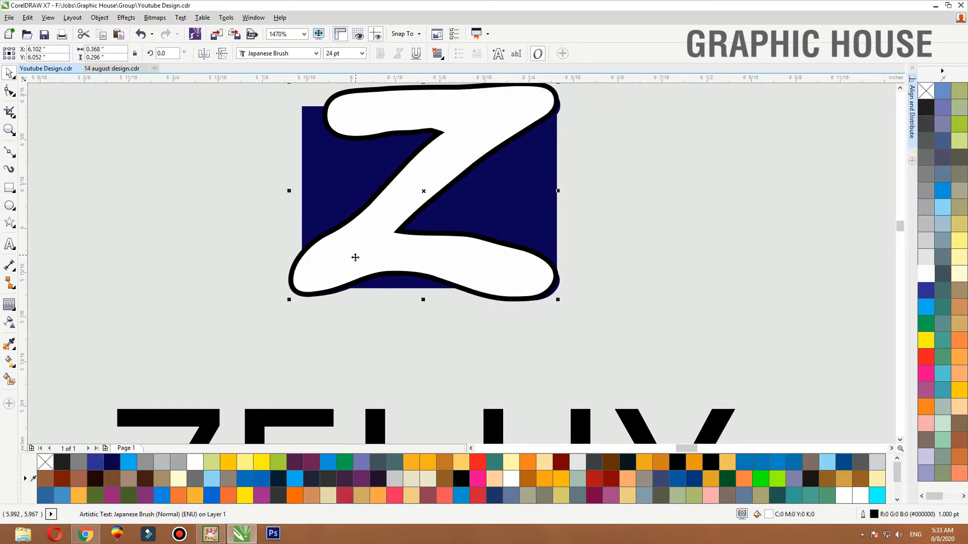
# Recolor the white Z's outline to the rectangle's navy and shift this Z slightly upward above the navy copy.
pyautogui.moveTo(379, 260); pyautogui.dragTo(382, 253)
pyautogui.click(10, 343)
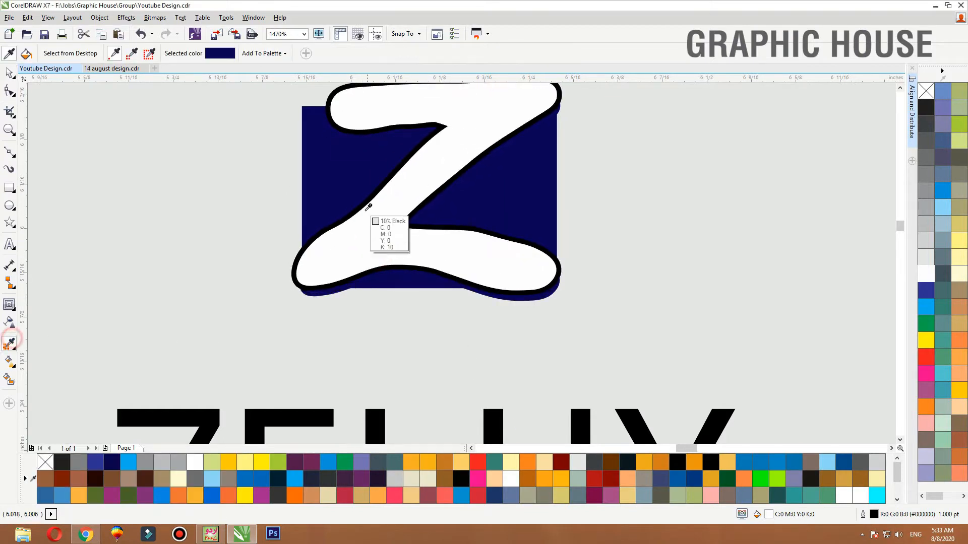
pyautogui.click(342, 191)
pyautogui.click(397, 253)
pyautogui.press('space')
pyautogui.scroll(-3, 398, 253)
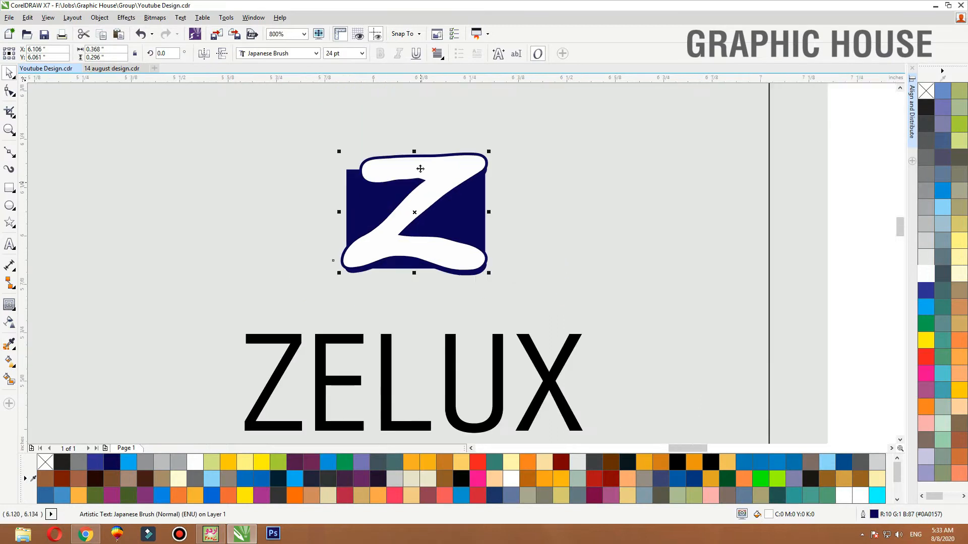
pyautogui.moveTo(436, 163); pyautogui.dragTo(436, 159)
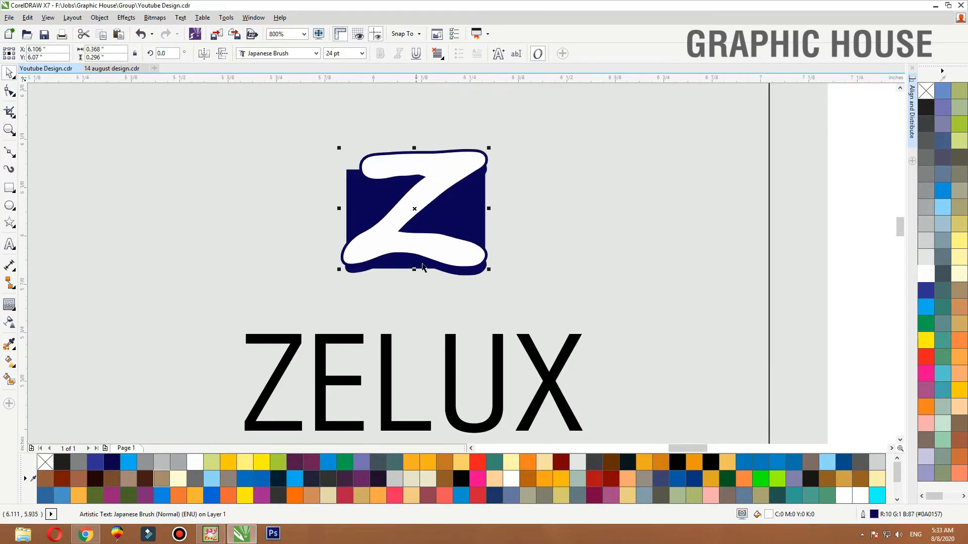
# Convert the navy rectangle to curves and move its upper-left corner node inward beneath the Z's top stroke.
pyautogui.click(353, 207)
pyautogui.scroll(-1, 348, 232)
pyautogui.press('F2')
pyautogui.moveTo(294, 172); pyautogui.dragTo(524, 283)
pyautogui.hotkey('ctrl', 'q')
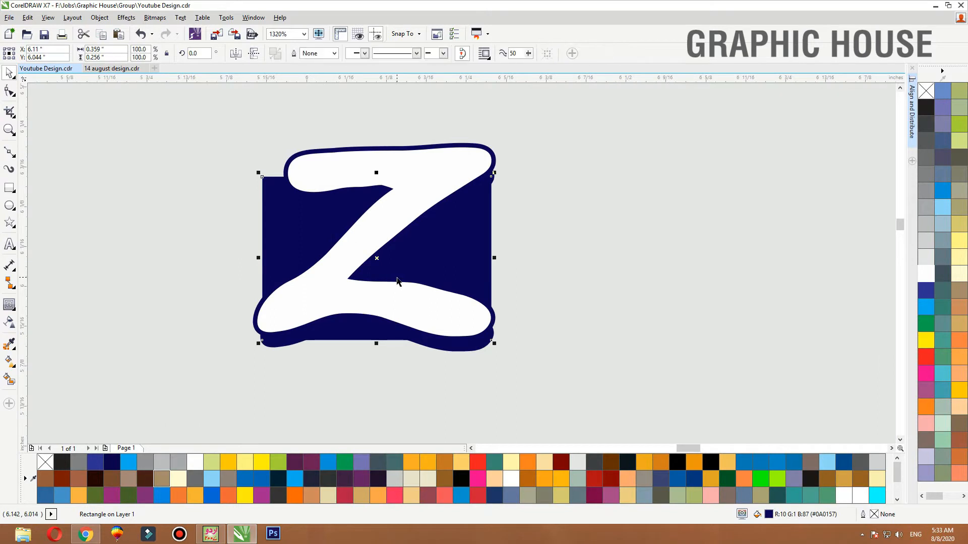
pyautogui.press('F10')
pyautogui.moveTo(262, 177); pyautogui.dragTo(357, 355)
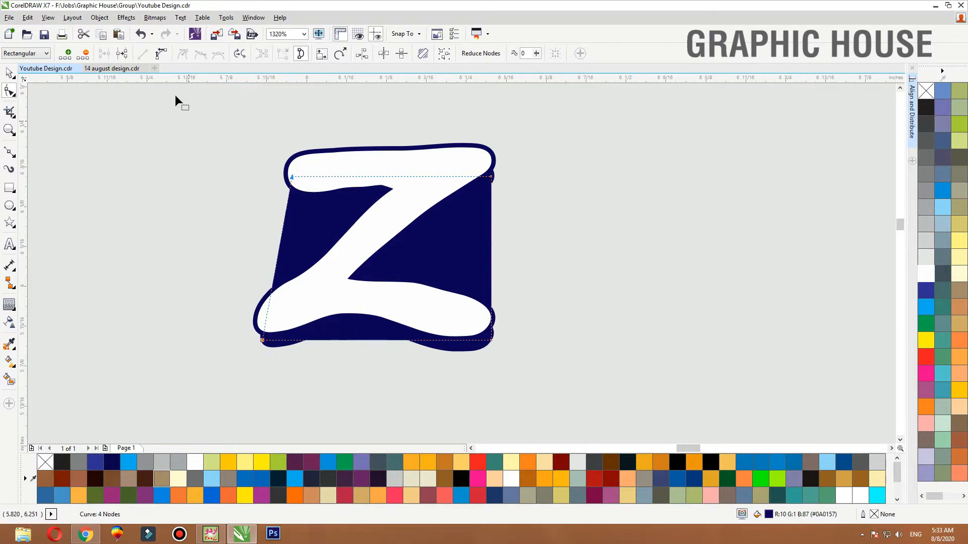
# Convert the navy shape's left edge to a curve and bend it inward between the Z's strokes.
pyautogui.click(161, 54)
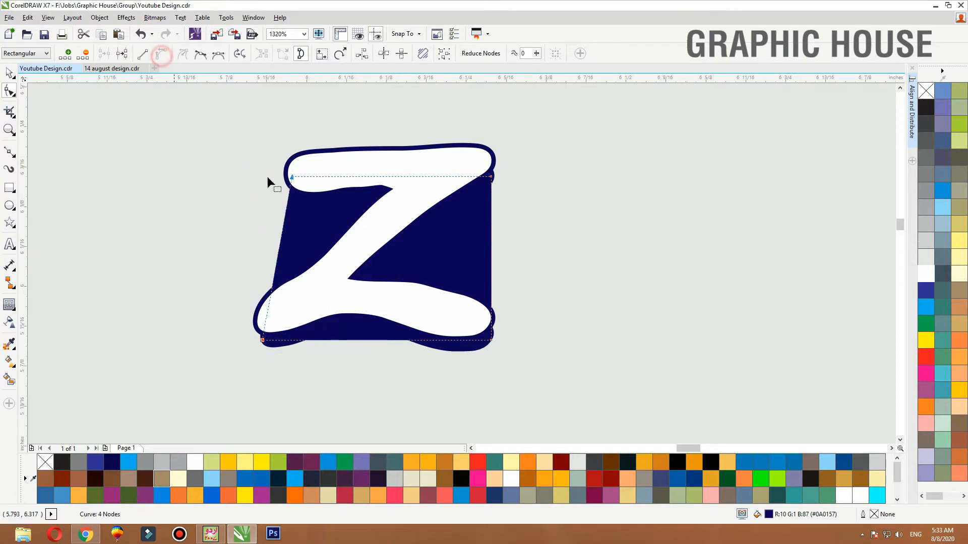
pyautogui.click(285, 221)
pyautogui.moveTo(287, 224); pyautogui.dragTo(291, 192)
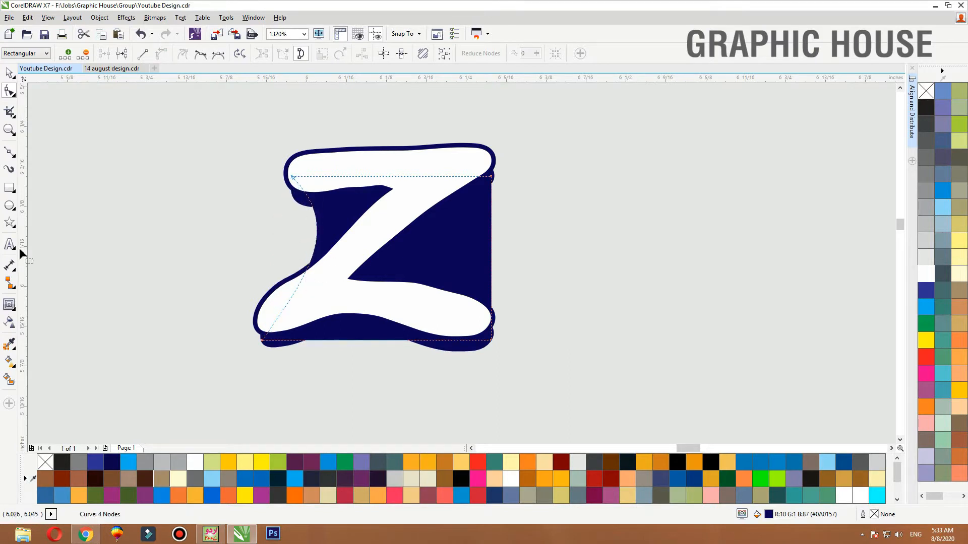
pyautogui.press('space')
# Apply a linear transparency to the navy backing shape so that it fades out toward its left edge.
pyautogui.click(10, 323)
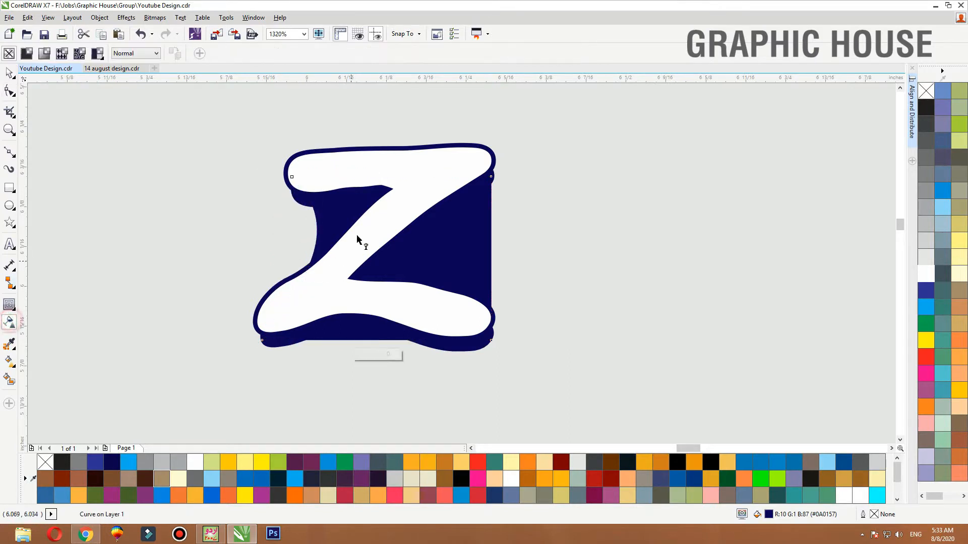
pyautogui.moveTo(372, 209); pyautogui.dragTo(282, 227)
pyautogui.click(374, 208)
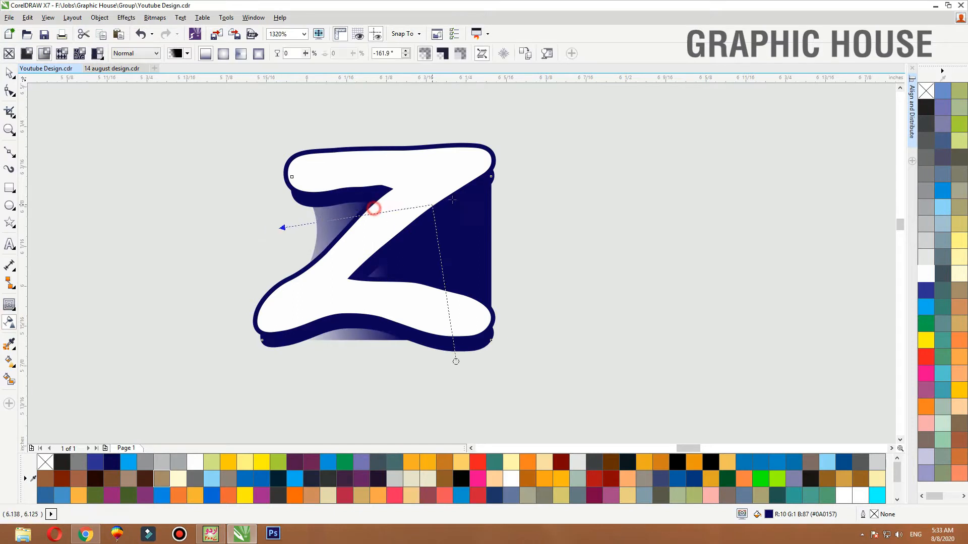
pyautogui.moveTo(452, 199); pyautogui.dragTo(372, 220)
pyautogui.press('space')
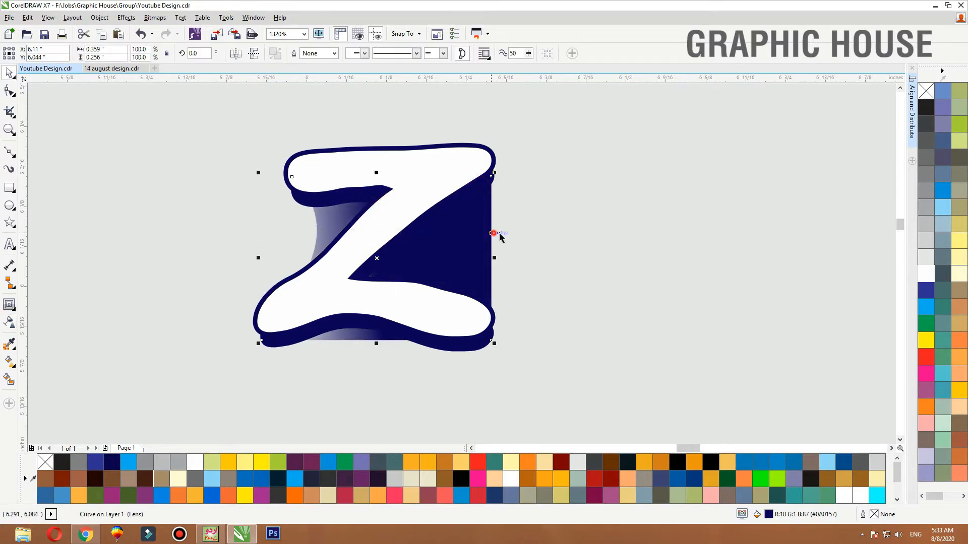
pyautogui.moveTo(493, 233); pyautogui.dragTo(469, 238)
pyautogui.hotkey('ctrl', 'z')
# Sample a lighter blue (#564EDA) from a petal of the upper flower.
pyautogui.press('F3')
pyautogui.click(603, 185)
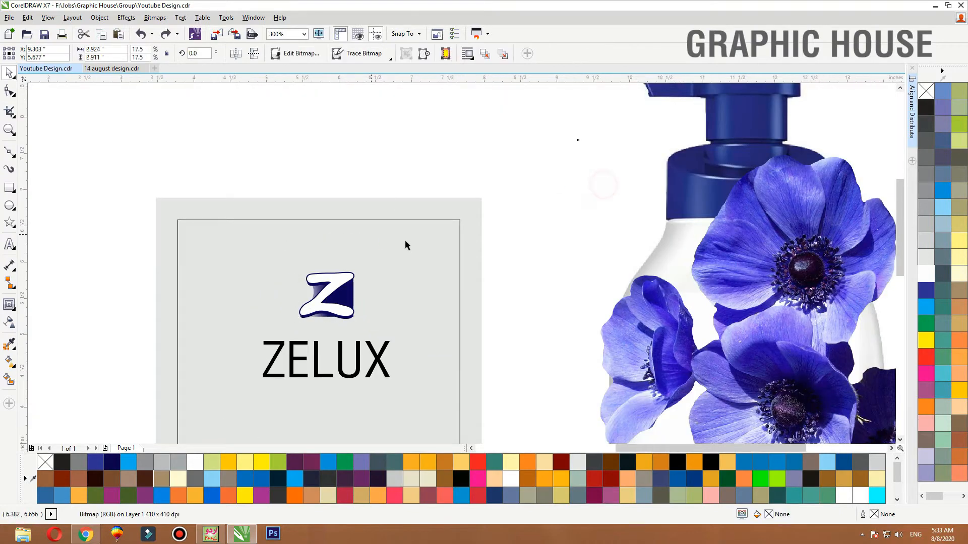
pyautogui.scroll(-1, 405, 241)
pyautogui.press('F2')
pyautogui.moveTo(630, 348); pyautogui.dragTo(267, 172)
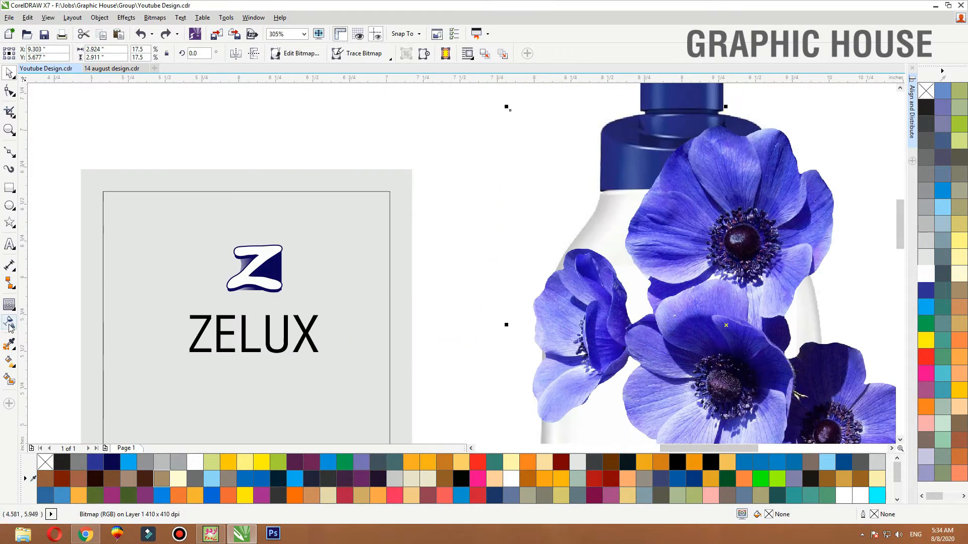
pyautogui.click(10, 345)
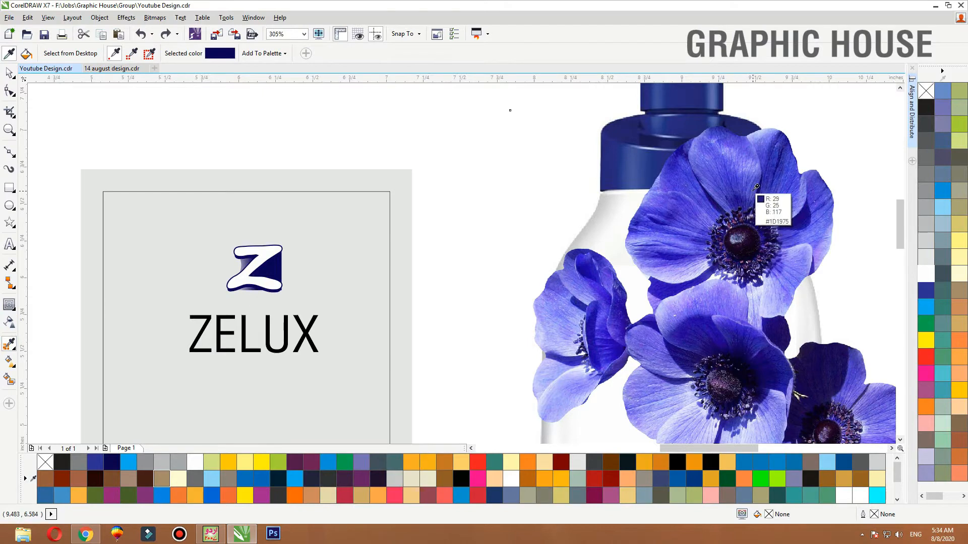
pyautogui.click(722, 176)
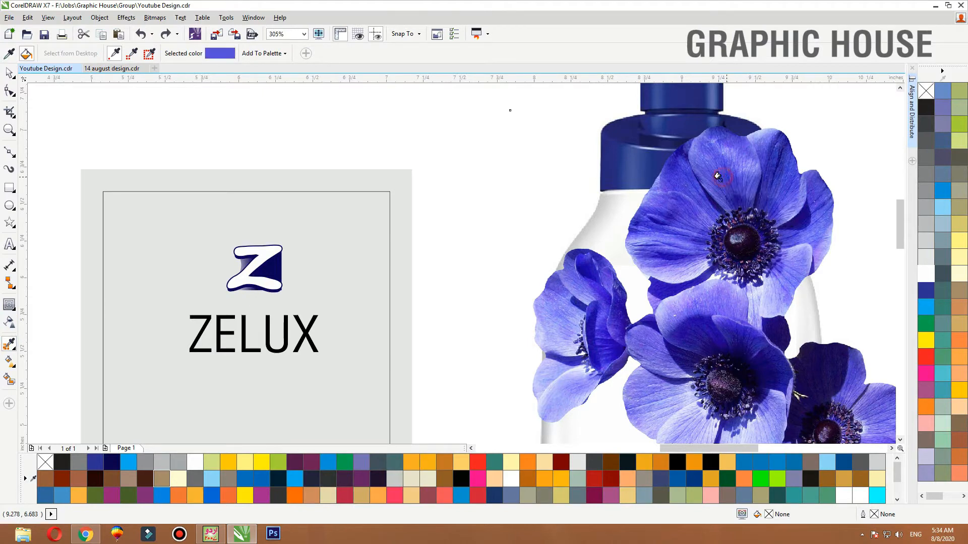
# Try the sampled blue on the backing shape, undo it, and fill the front Z with that blue instead.
pyautogui.click(266, 269)
pyautogui.press('F2')
pyautogui.moveTo(364, 209); pyautogui.dragTo(155, 330)
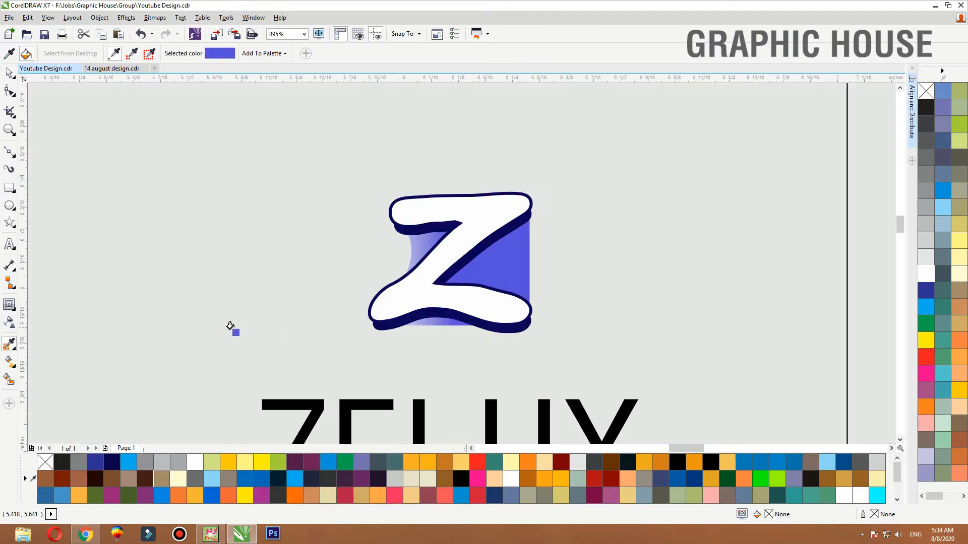
pyautogui.hotkey('ctrl', 'z')
pyautogui.click(401, 293)
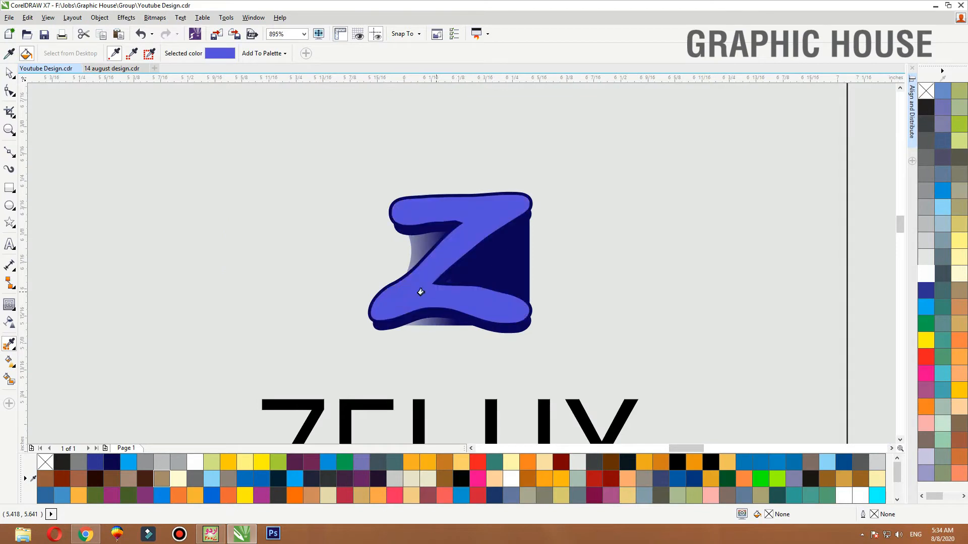
pyautogui.press('space')
# Draw a circle about 0.2 inches in diameter just right of the Z logo.
pyautogui.click(13, 210)
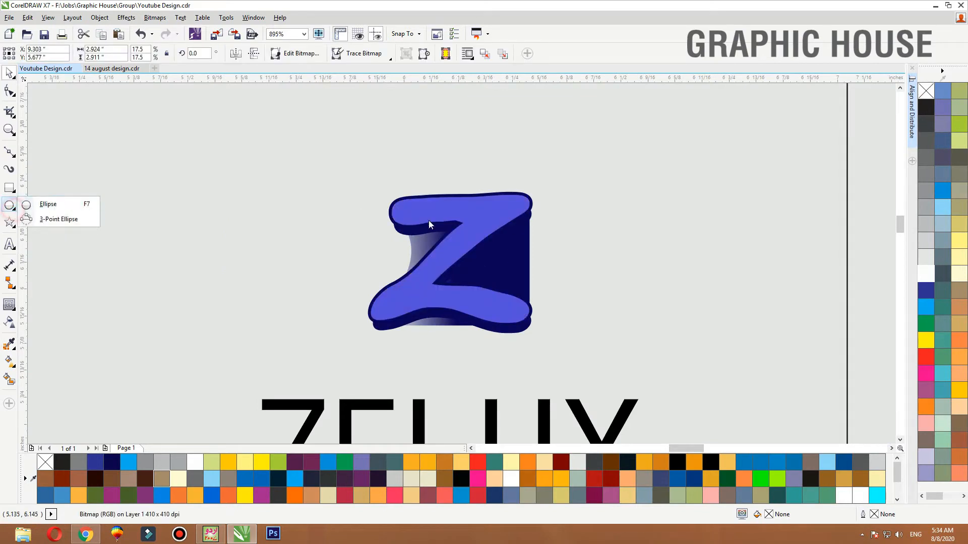
pyautogui.click(47, 201)
pyautogui.moveTo(495, 245); pyautogui.dragTo(569, 271)
pyautogui.press('space')
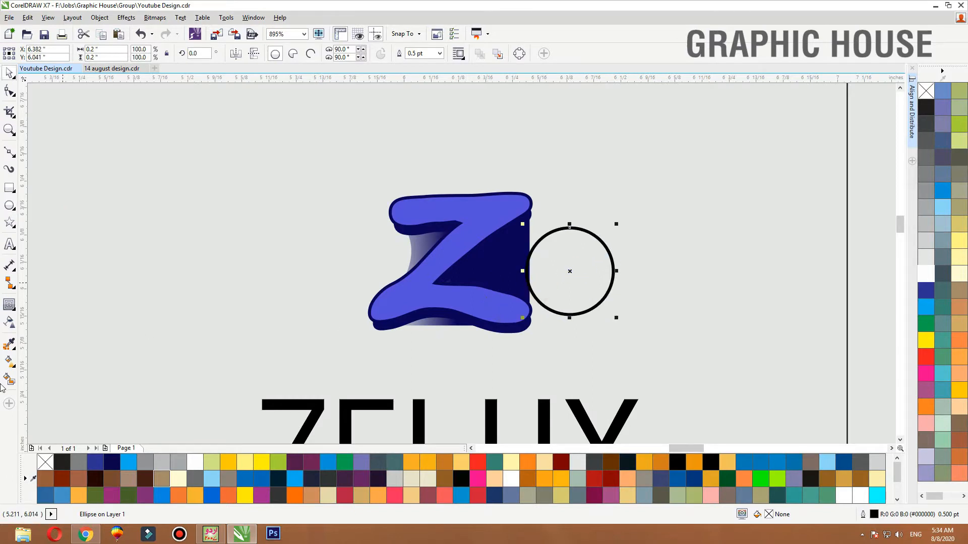
# Fill the circle with the lighter blue sampled from the Z and return the front Z's fill to white.
pyautogui.click(10, 344)
pyautogui.click(510, 304)
pyautogui.click(555, 282)
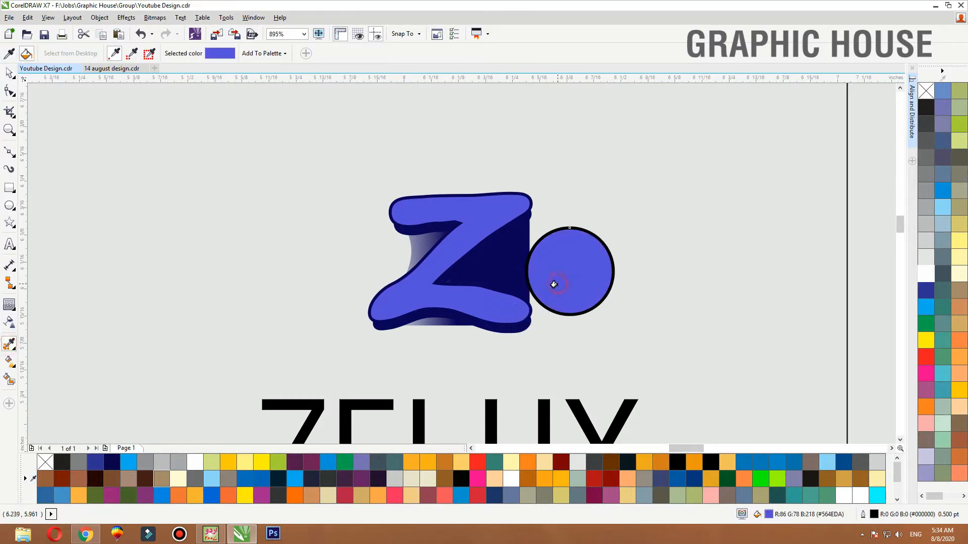
pyautogui.click(471, 306)
pyautogui.click(926, 275)
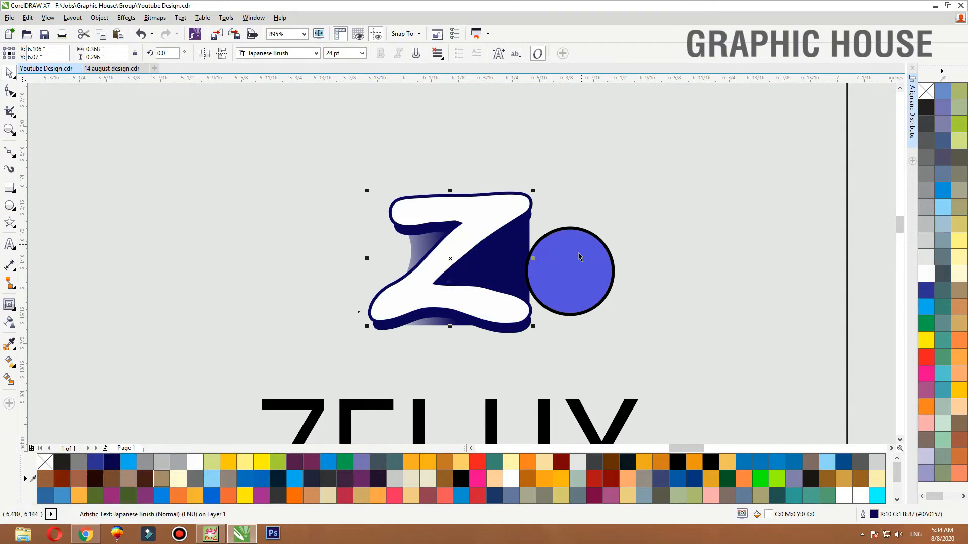
# Place the blue circle without an outline over the Z's right edge and convert it to a 24-bit RGB bitmap with transparent background.
pyautogui.moveTo(579, 256); pyautogui.dragTo(534, 244)
pyautogui.rightClick(925, 91)
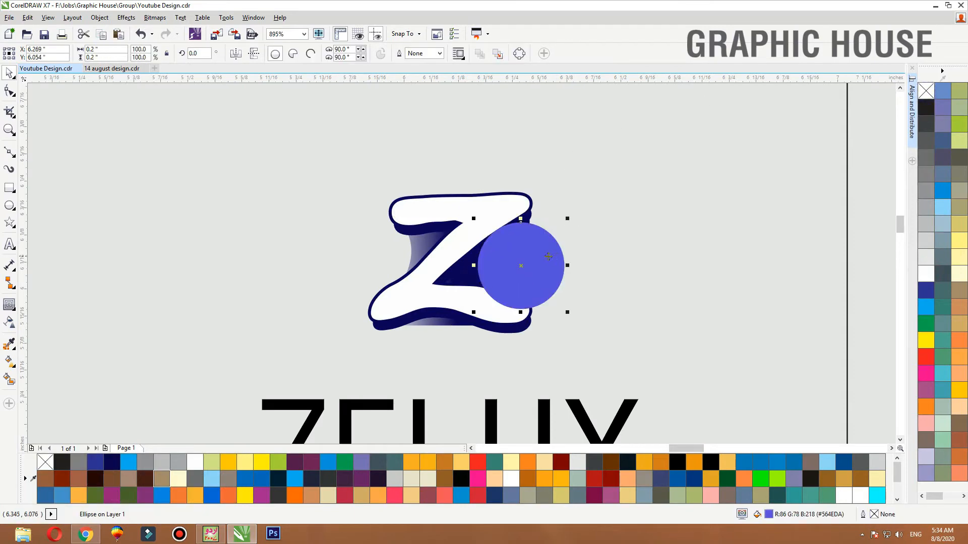
pyautogui.click(154, 17)
pyautogui.click(169, 32)
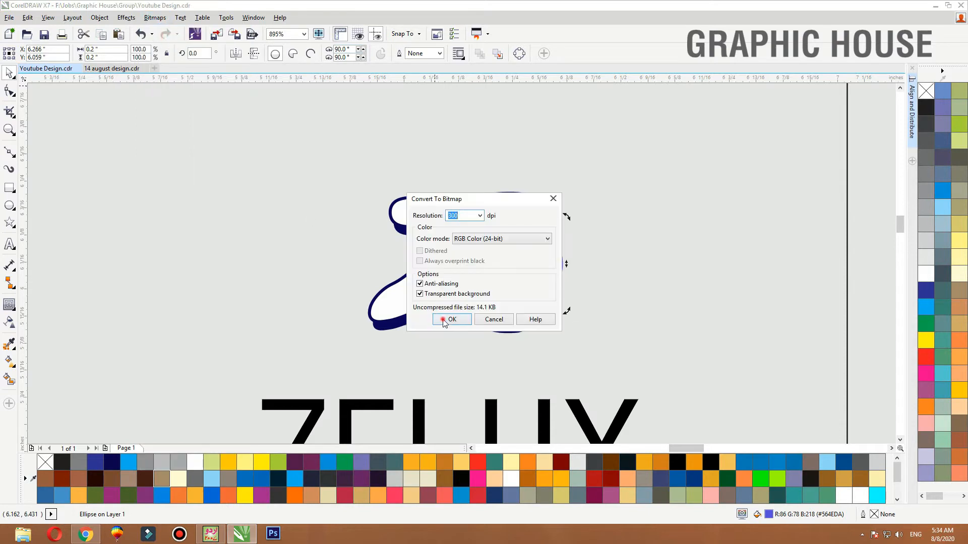
pyautogui.click(444, 321)
pyautogui.press('Return')
# Apply a Gaussian Blur to the circle bitmap with a radius well below 105 pixels to form a soft glow.
pyautogui.click(156, 18)
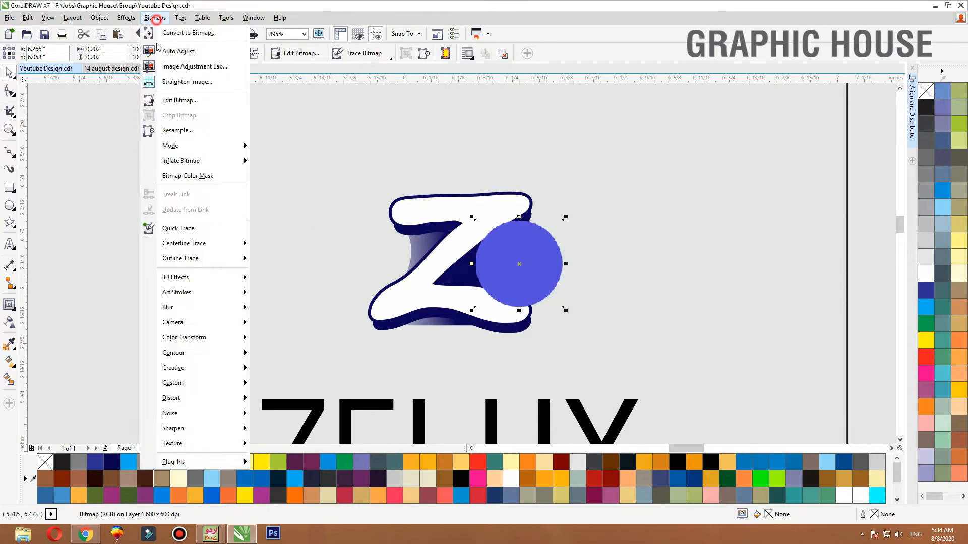
pyautogui.moveTo(232, 308)
pyautogui.click(298, 322)
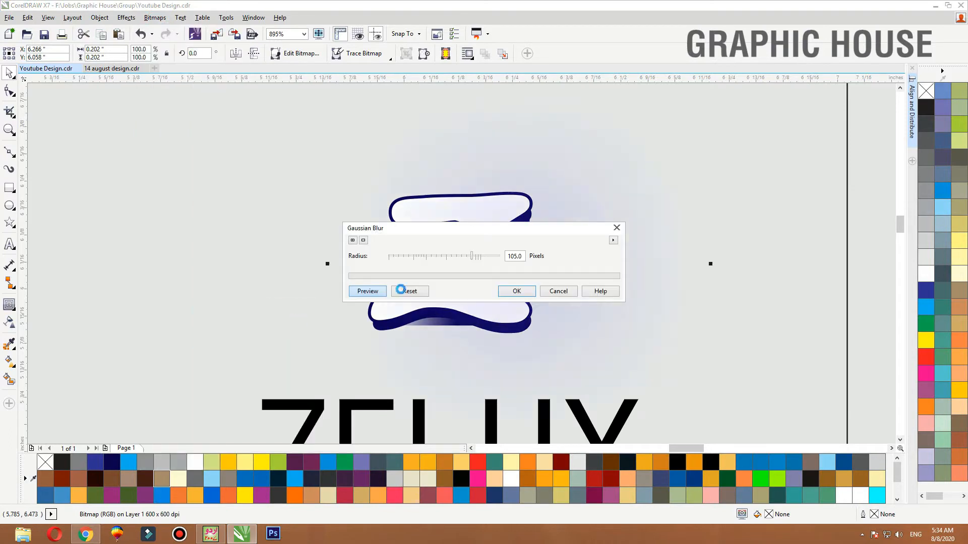
pyautogui.moveTo(432, 223); pyautogui.dragTo(432, 84)
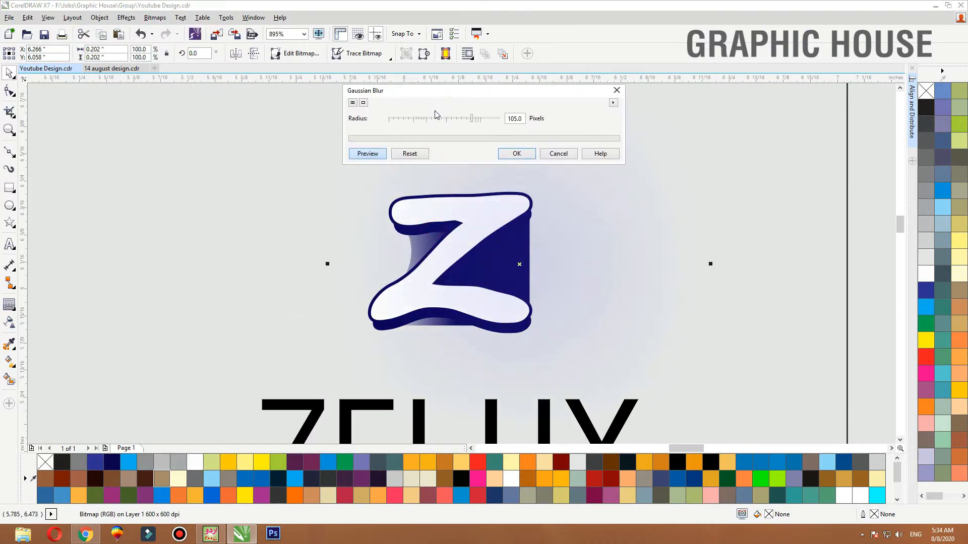
pyautogui.click(435, 120)
pyautogui.click(513, 150)
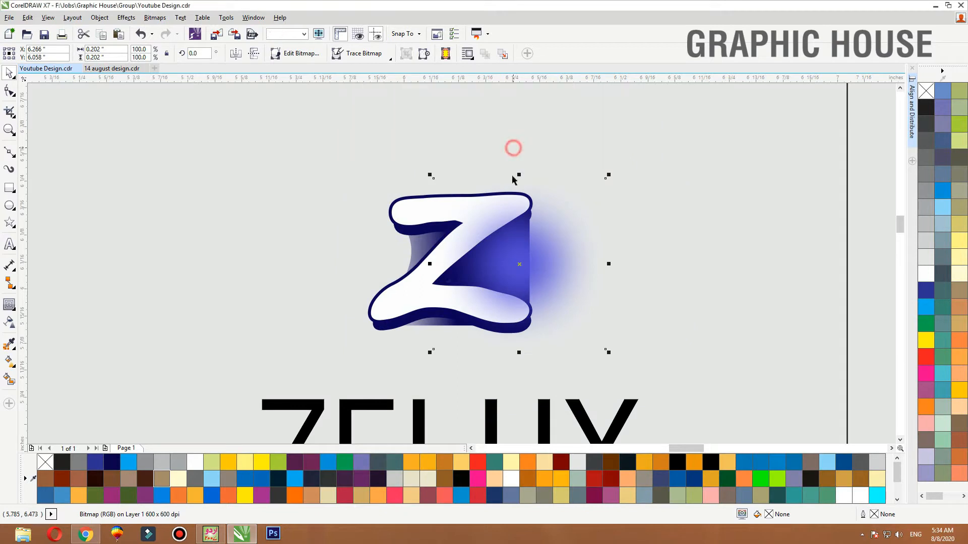
# PowerClip the blurred glow inside the navy backing shape behind the Z and adjust its position within the clip.
pyautogui.rightClick(515, 266)
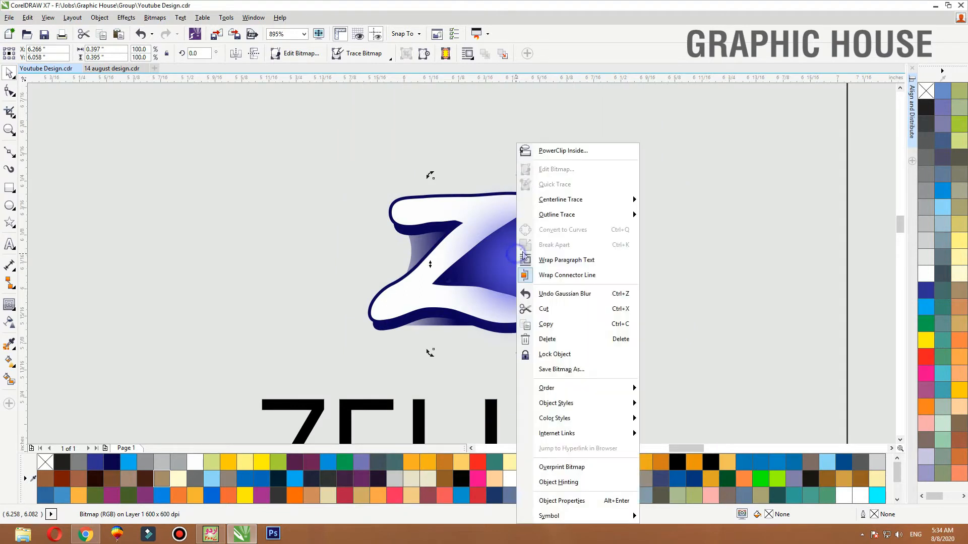
pyautogui.click(543, 151)
pyautogui.click(411, 243)
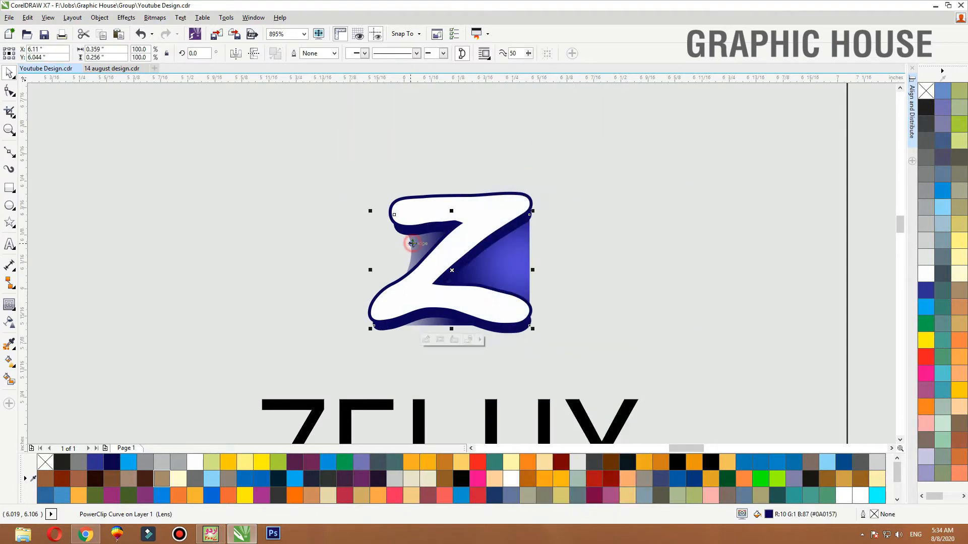
pyautogui.keyDown('ctrl'); pyautogui.click(501, 265); pyautogui.keyUp('ctrl')
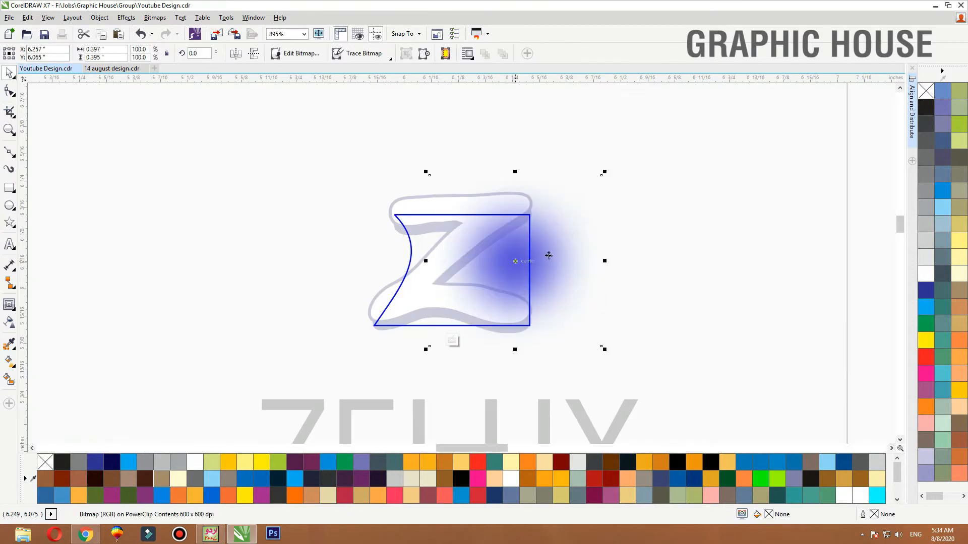
pyautogui.keyDown('ctrl'); pyautogui.click(623, 241); pyautogui.keyUp('ctrl')
pyautogui.moveTo(481, 236); pyautogui.dragTo(453, 221)
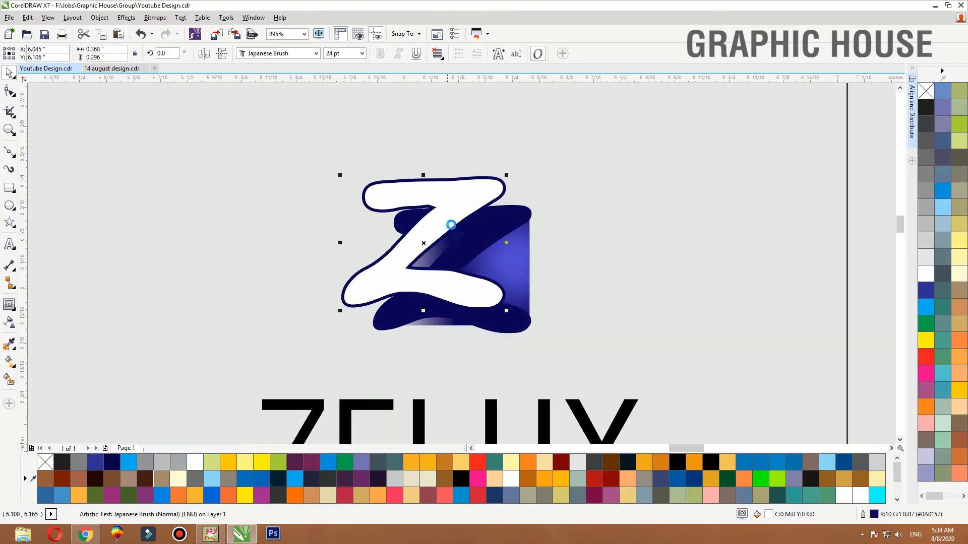
pyautogui.hotkey('ctrl', 'z')
# Make the ZELUX text bold and shrink it to about 0.26 inches wide directly beneath the Z.
pyautogui.press('F3')
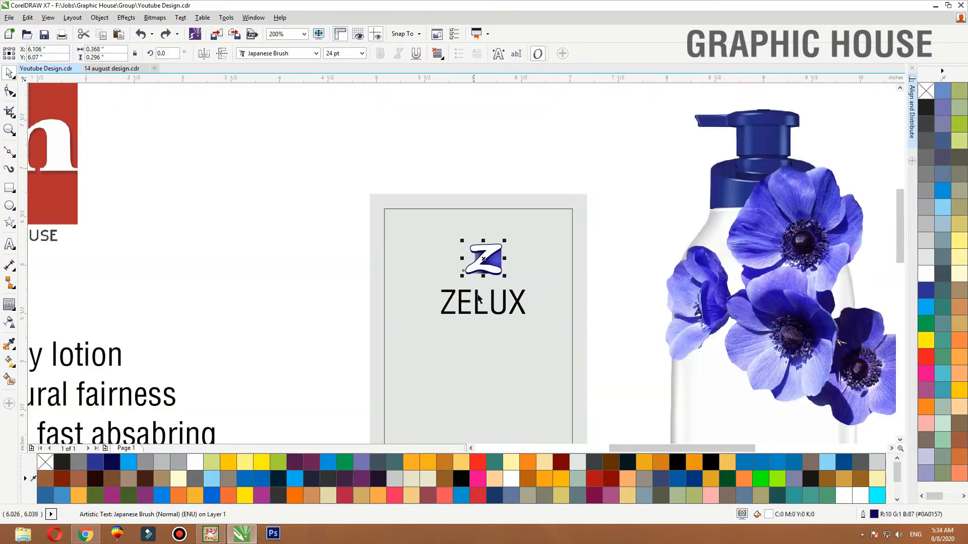
pyautogui.press('F2')
pyautogui.moveTo(346, 231); pyautogui.dragTo(609, 309)
pyautogui.click(509, 335)
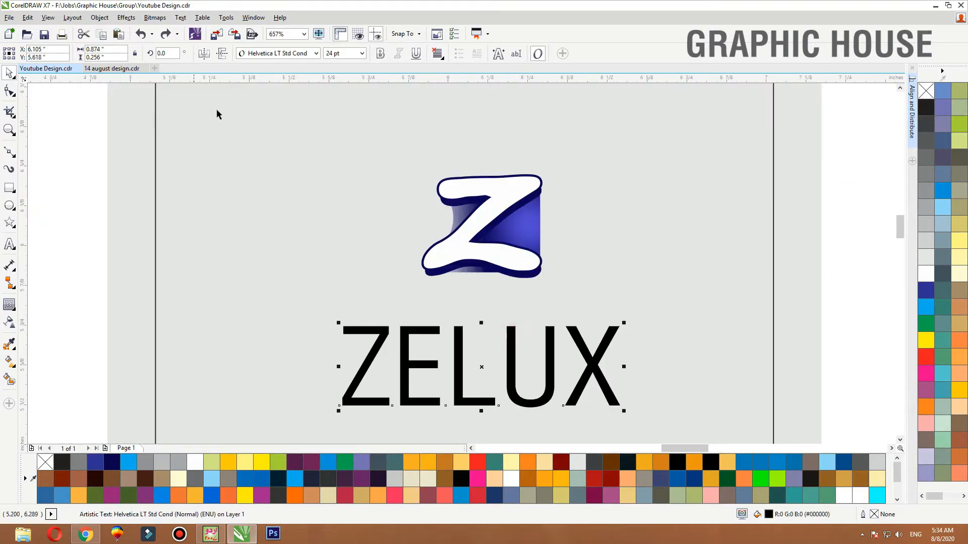
pyautogui.click(380, 53)
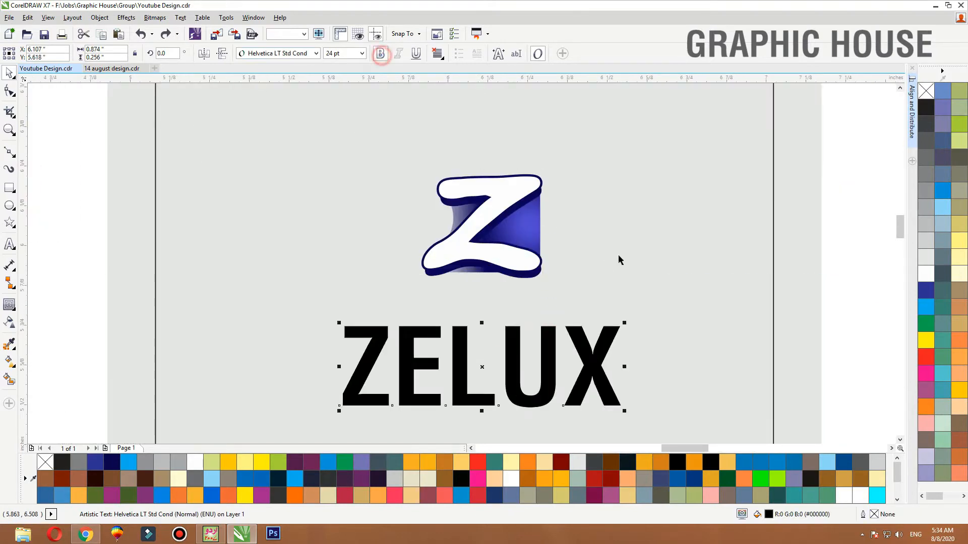
pyautogui.moveTo(624, 323); pyautogui.dragTo(529, 284)
# Fill the ZELUX text with the dark navy sampled from the Z's backing shape.
pyautogui.press('F2')
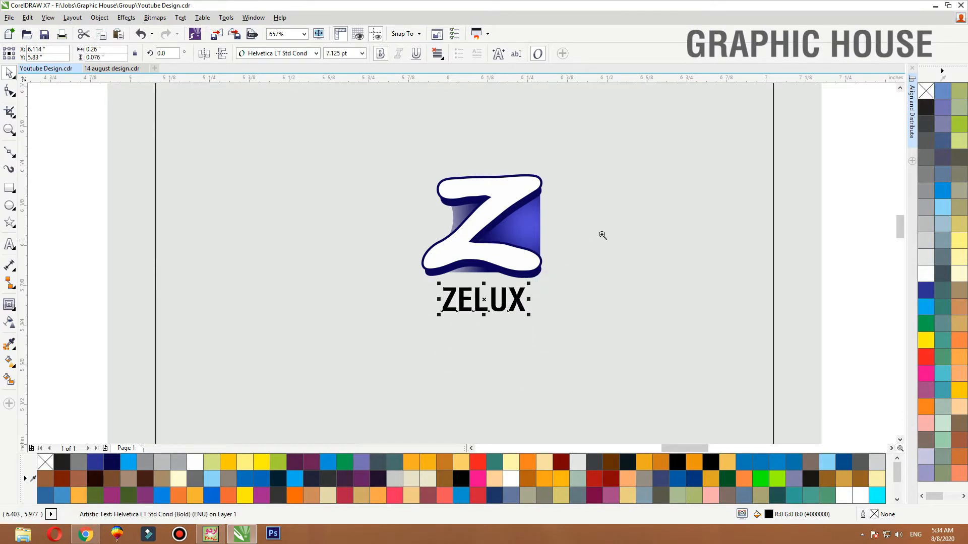
pyautogui.moveTo(599, 244); pyautogui.dragTo(333, 355)
pyautogui.click(10, 343)
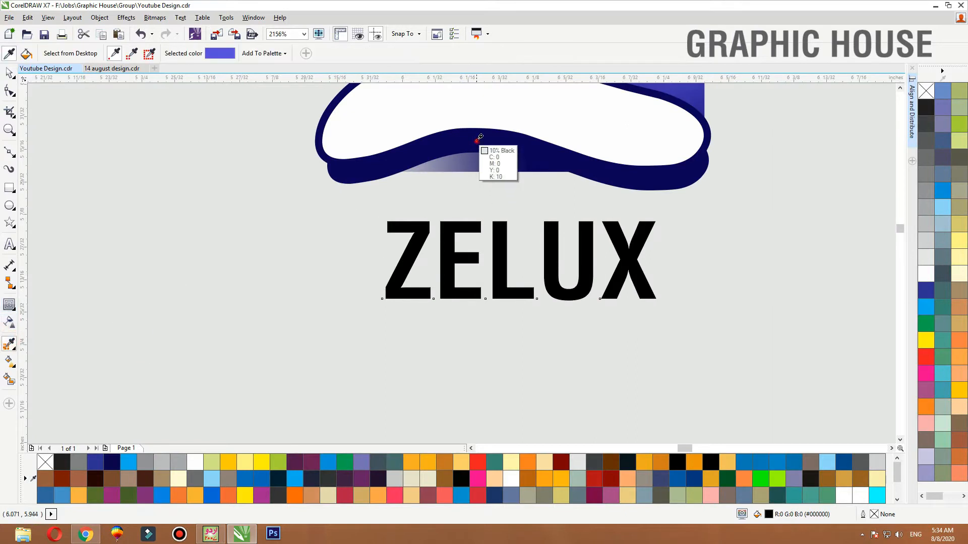
pyautogui.click(476, 144)
pyautogui.click(495, 233)
pyautogui.press('space')
pyautogui.scroll(-4, 491, 241)
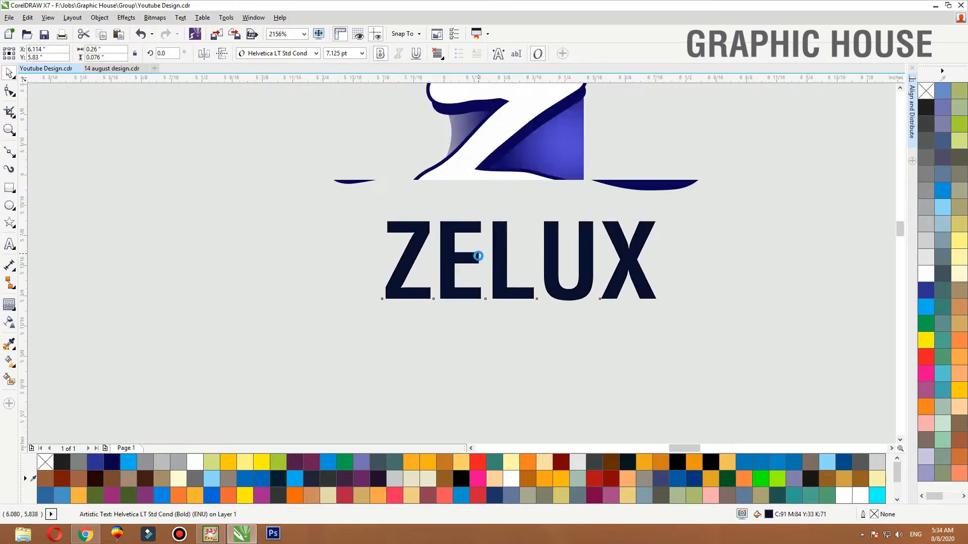
pyautogui.click(486, 258)
pyautogui.scroll(-1, 455, 267)
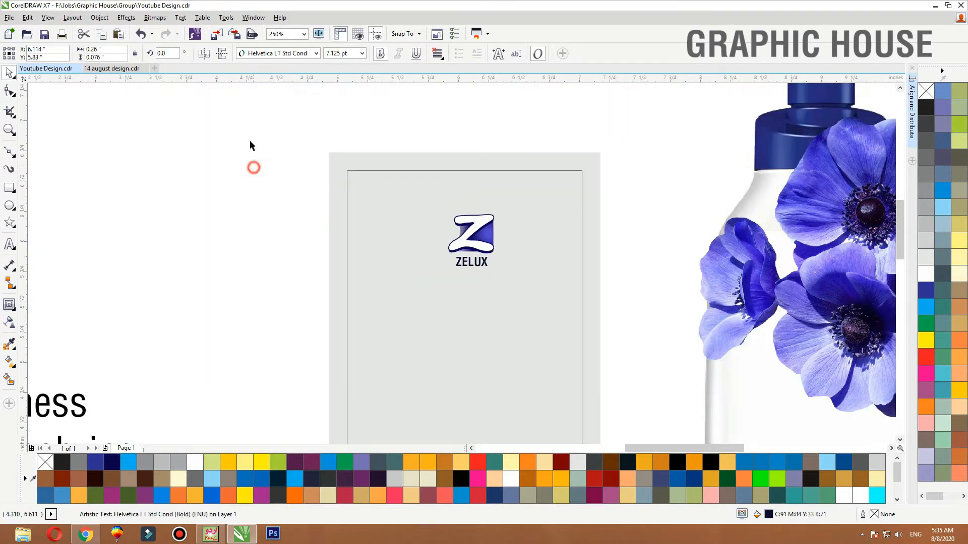
# Group the Z logo with the ZELUX text and move the flower image off the bottle to its right side.
pyautogui.moveTo(251, 147); pyautogui.dragTo(504, 288)
pyautogui.click(207, 267)
pyautogui.scroll(-3, 214, 263)
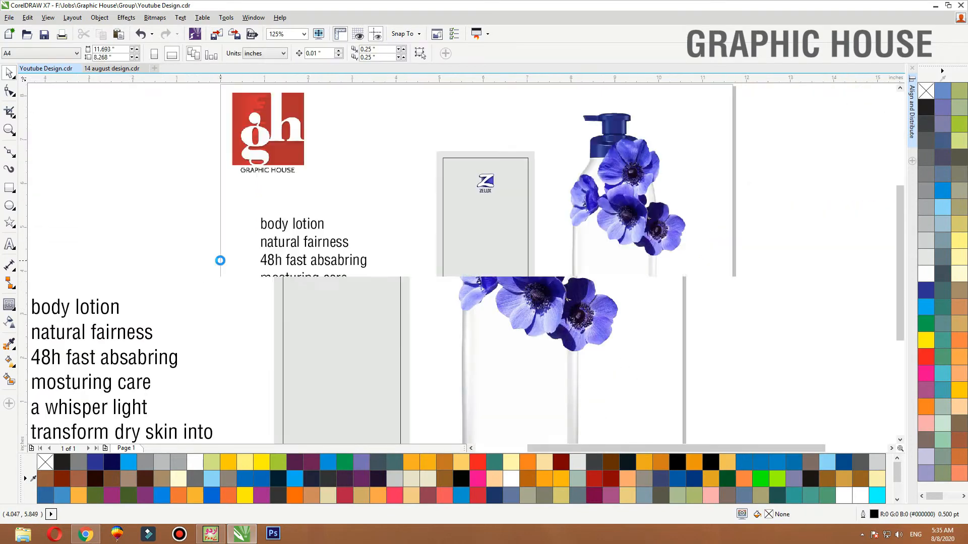
pyautogui.moveTo(620, 211); pyautogui.dragTo(705, 224)
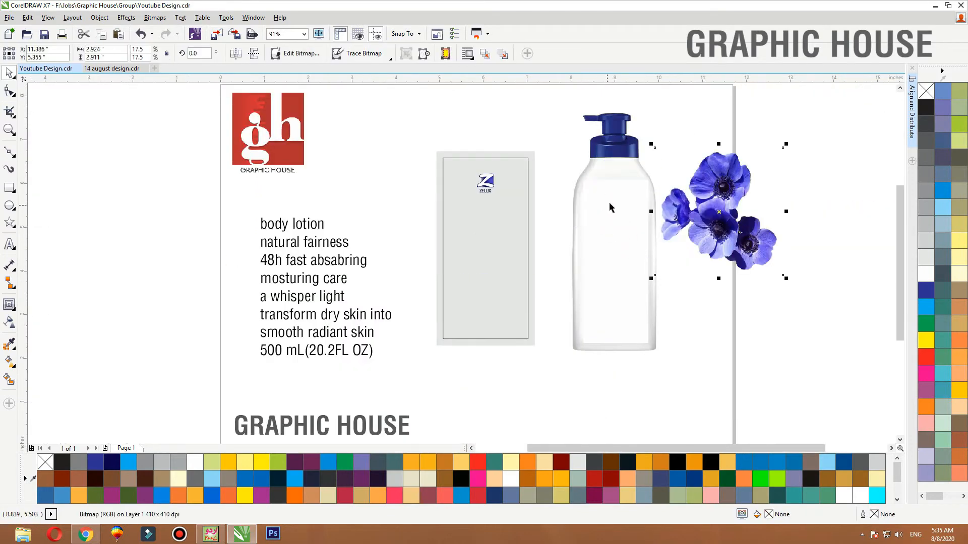
pyautogui.scroll(1, 705, 250)
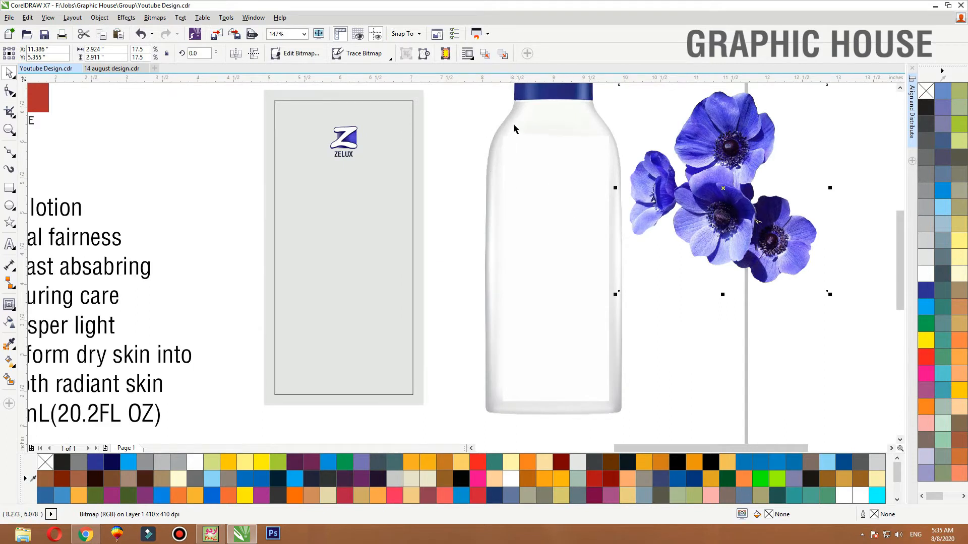
# Fill the outer label rectangle with white and give it a black hairline outline.
pyautogui.click(423, 166)
pyautogui.hotkey('ctrl', 'z')
pyautogui.click(926, 275)
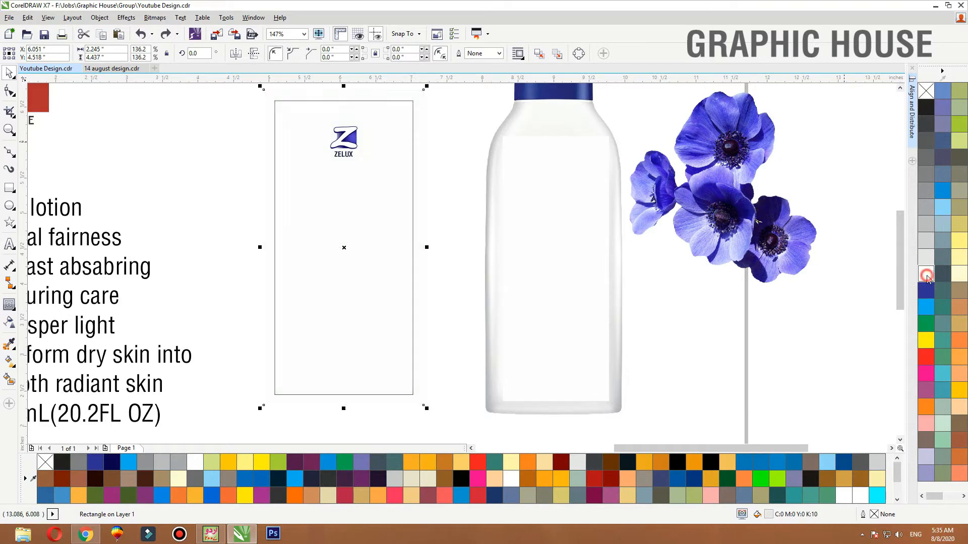
pyautogui.rightClick(928, 112)
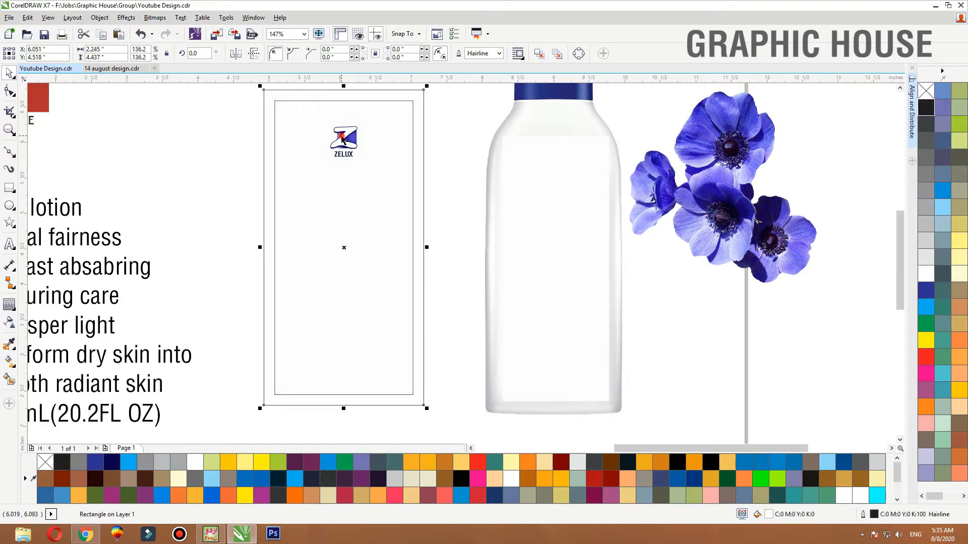
# Enlarge the logo group to about 0.69 inches wide near the label's top edge and centre it horizontally on the label.
pyautogui.moveTo(342, 140); pyautogui.dragTo(547, 162)
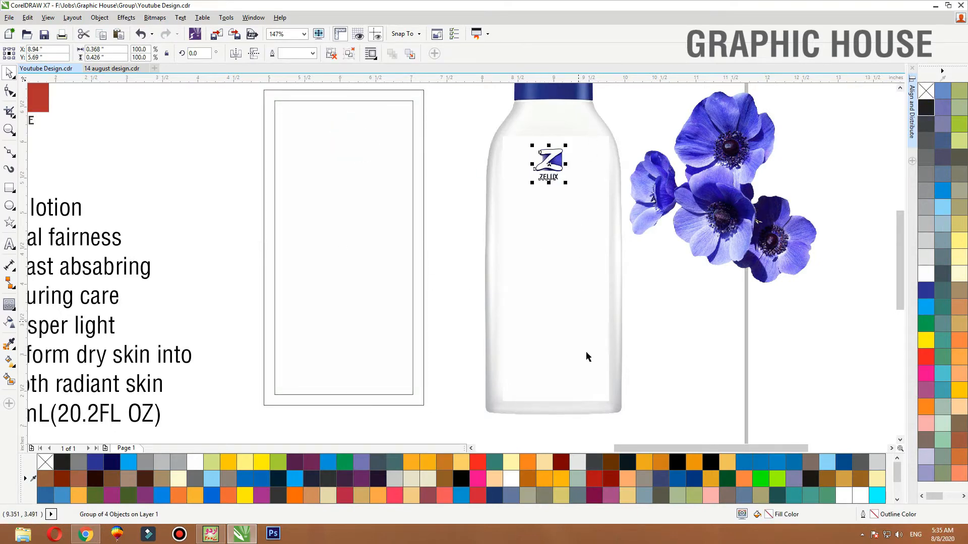
pyautogui.hotkey('ctrl', 'z')
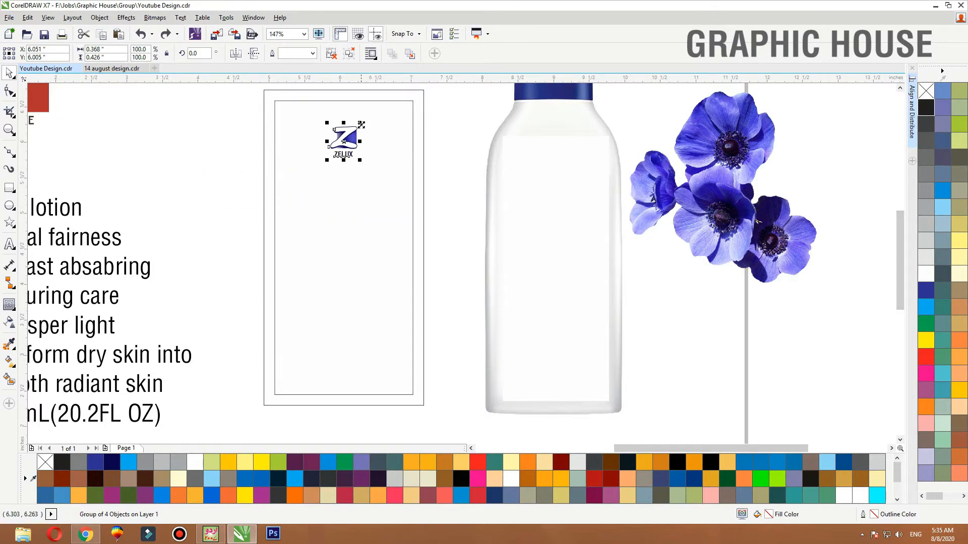
pyautogui.moveTo(361, 124); pyautogui.dragTo(369, 108)
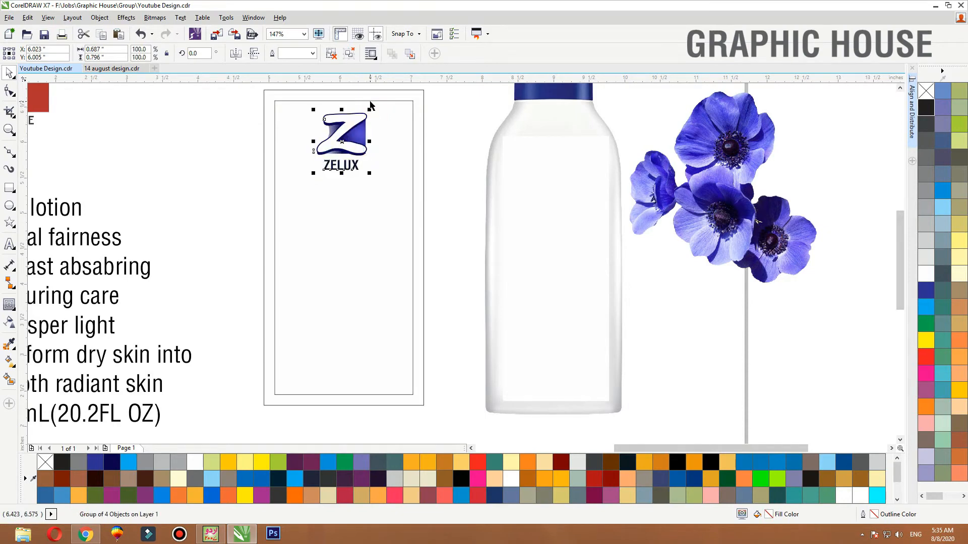
pyautogui.keyDown('shift'); pyautogui.click(371, 101); pyautogui.keyUp('shift')
pyautogui.press('c')
pyautogui.click(186, 153)
# Move the flower image onto the label below the ZELUX logo and scale it down to fit inside the inner frame.
pyautogui.scroll(-2, 187, 195)
pyautogui.press('F2')
pyautogui.moveTo(496, 149); pyautogui.dragTo(68, 330)
pyautogui.moveTo(775, 197); pyautogui.dragTo(432, 282)
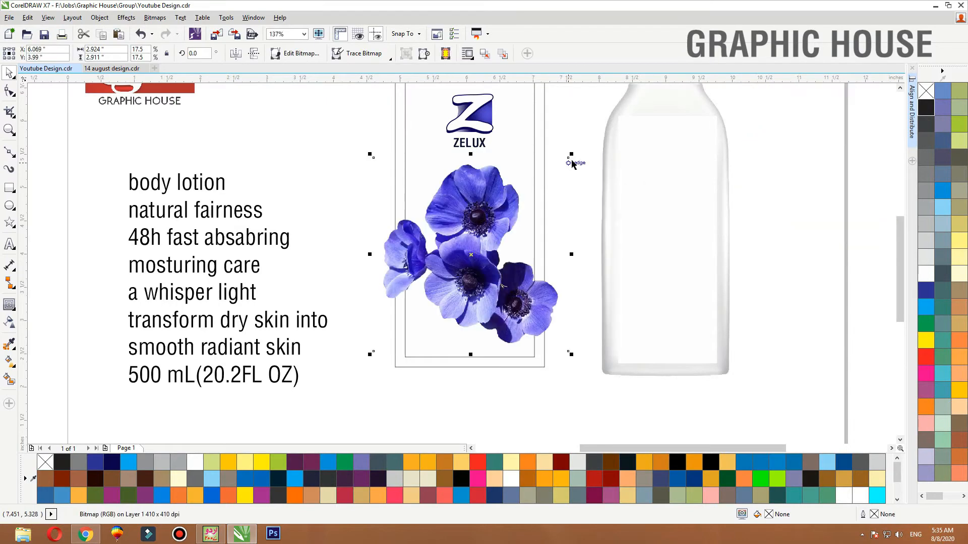
pyautogui.moveTo(571, 155); pyautogui.dragTo(518, 208)
pyautogui.moveTo(490, 244); pyautogui.dragTo(487, 201)
pyautogui.moveTo(488, 204); pyautogui.dragTo(490, 214)
pyautogui.moveTo(519, 172); pyautogui.dragTo(537, 163)
pyautogui.click(306, 166)
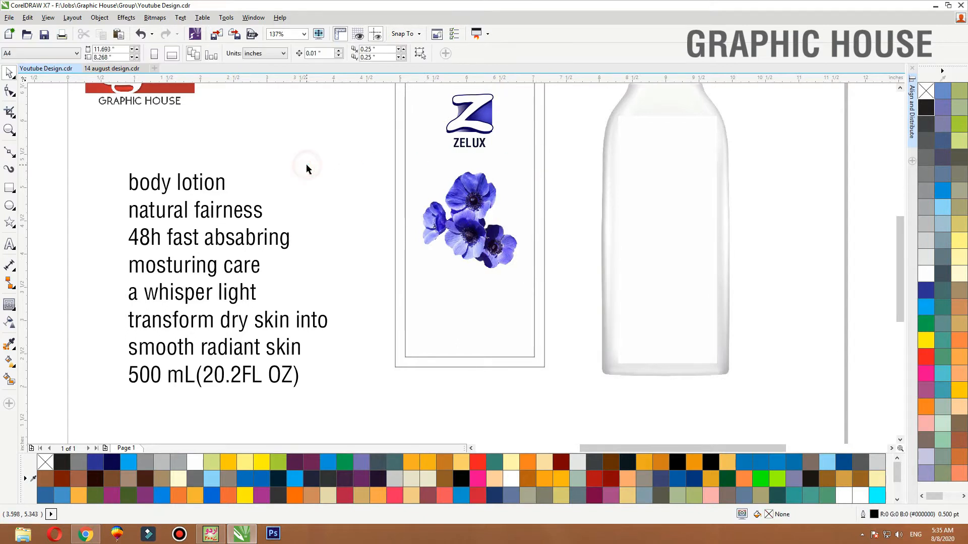
# Select the four lines from "a whisper light" to "500 mL(20.2FL OZ)" and centre them horizontally on each other.
pyautogui.click(194, 348)
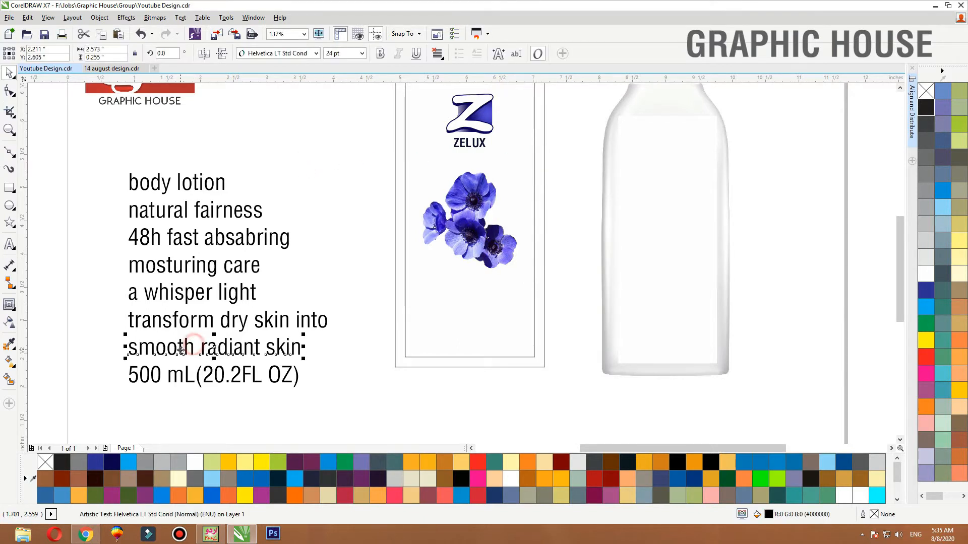
pyautogui.keyDown('shift'); pyautogui.click(198, 327); pyautogui.keyUp('shift')
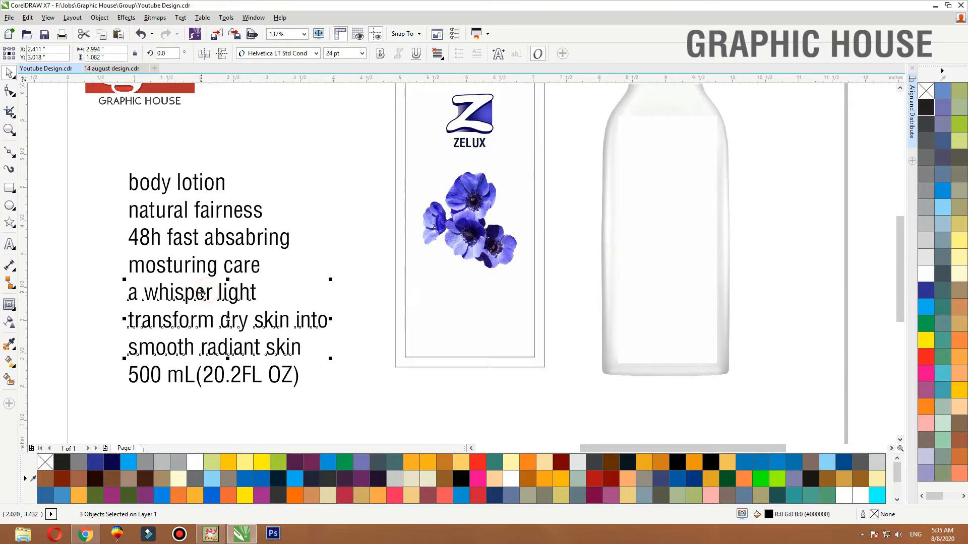
pyautogui.press('c')
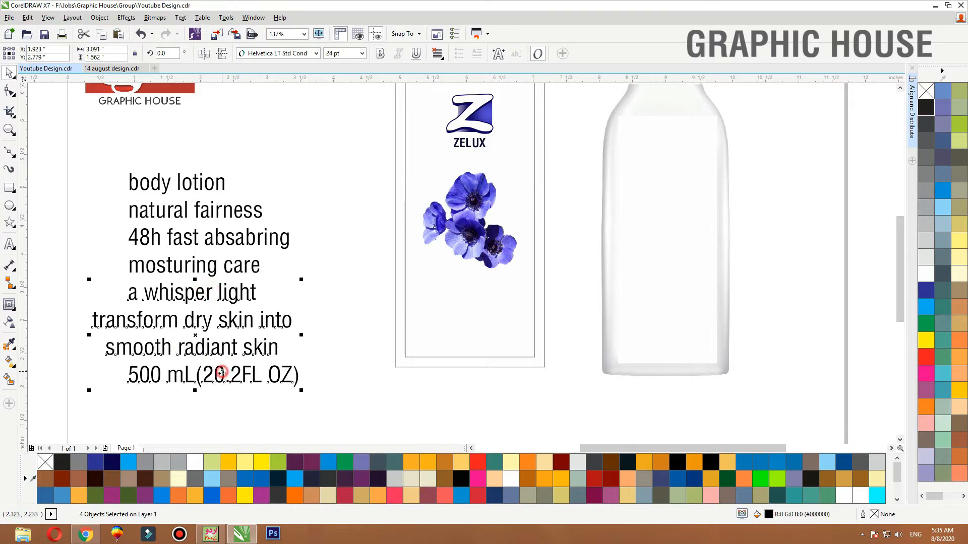
# Move the four centred text lines to the label's lower part and scale them down to about 12.5 pt.
pyautogui.moveTo(222, 373); pyautogui.dragTo(486, 356)
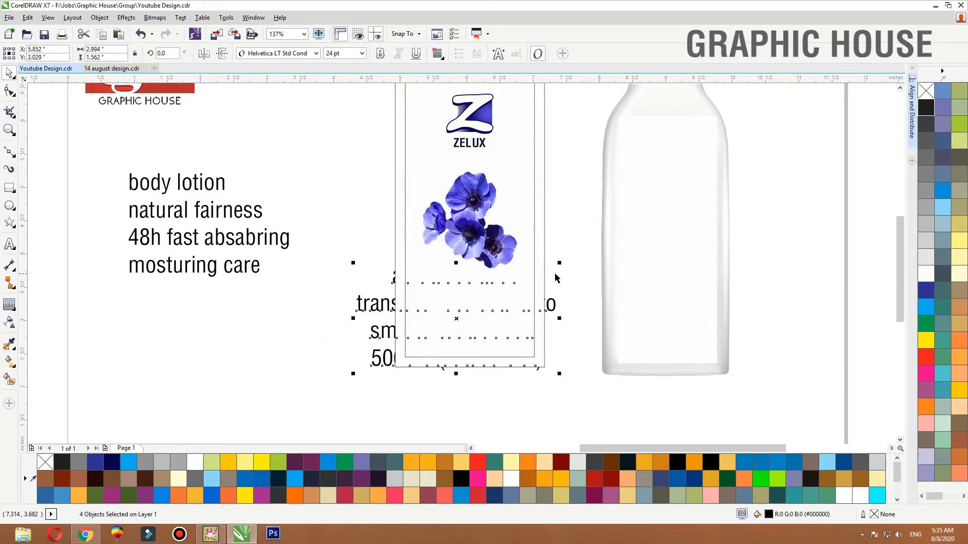
pyautogui.moveTo(559, 262); pyautogui.dragTo(512, 287)
pyautogui.moveTo(481, 316); pyautogui.dragTo(502, 319)
pyautogui.click(342, 313)
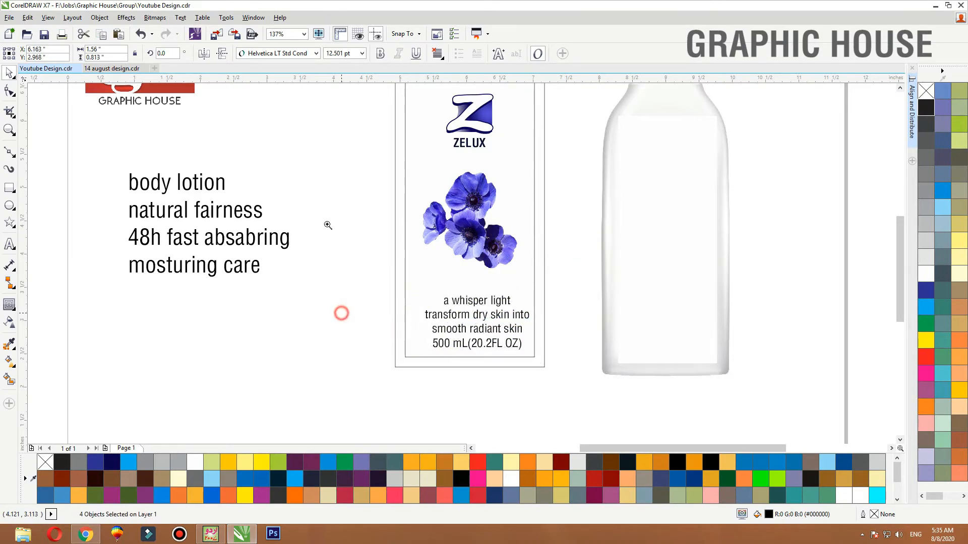
# Move the three description lines up on the label, leaving a gap above the "500 mL(20.2FL OZ)" line.
pyautogui.scroll(1, 519, 242)
pyautogui.click(444, 227)
pyautogui.keyDown('shift'); pyautogui.click(451, 213); pyautogui.keyUp('shift')
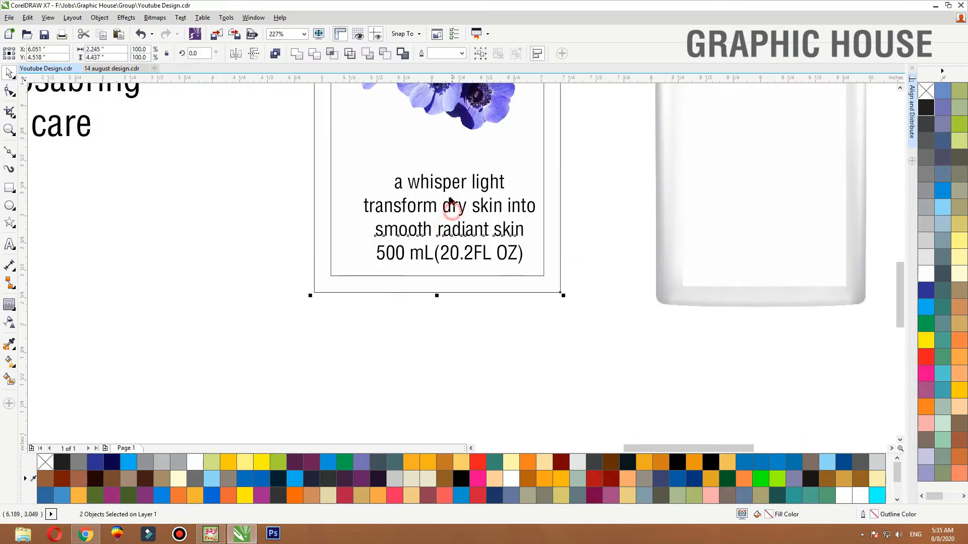
pyautogui.click(447, 207)
pyautogui.click(154, 179)
pyautogui.moveTo(201, 161); pyautogui.dragTo(496, 218)
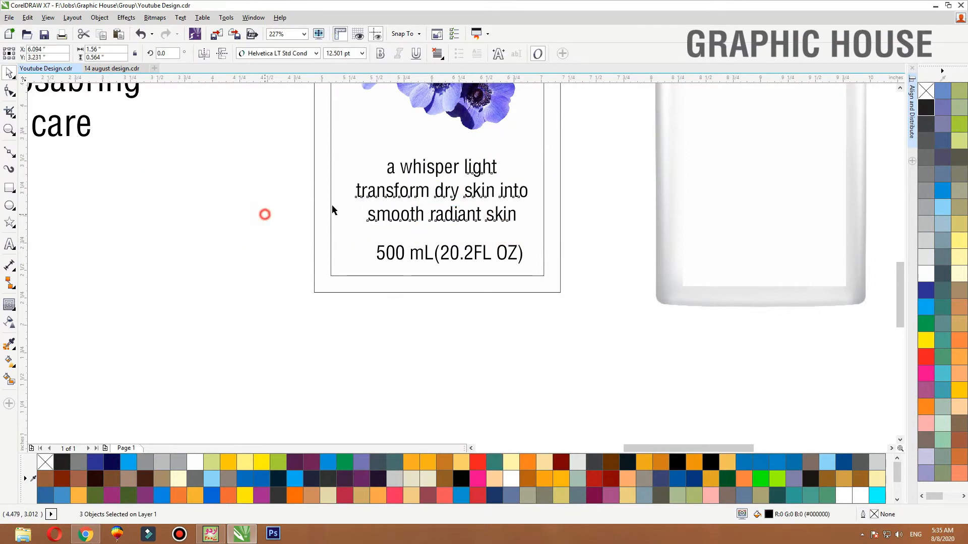
# Recolour the "a whisper light" line violet-blue, R86 G78 B218.
pyautogui.click(437, 195)
pyautogui.click(438, 178)
pyautogui.click(441, 170)
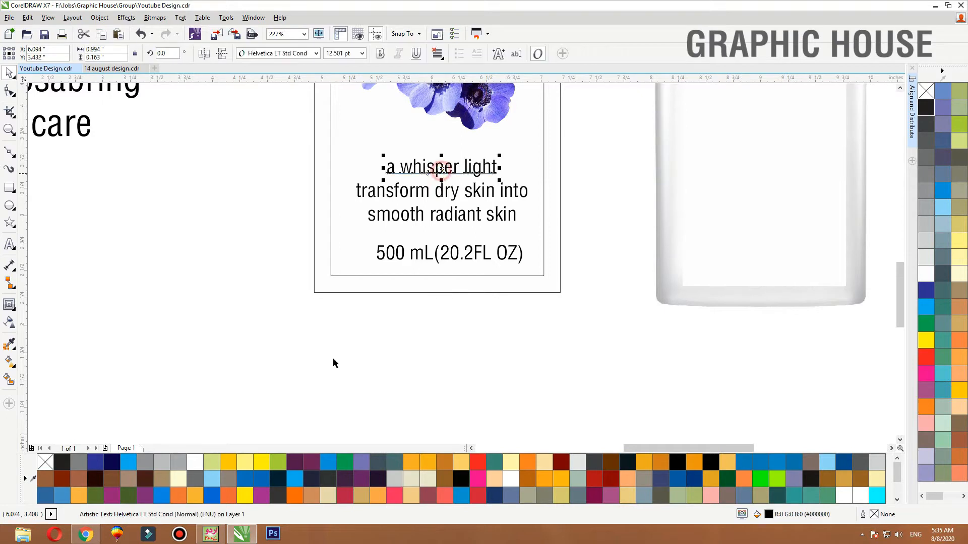
pyautogui.moveTo(895, 461); pyautogui.dragTo(897, 495)
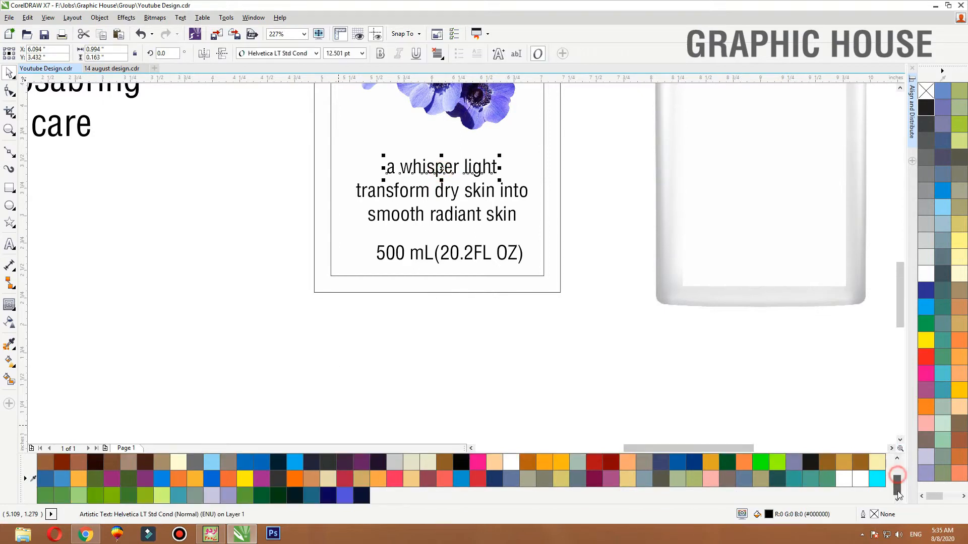
pyautogui.click(344, 495)
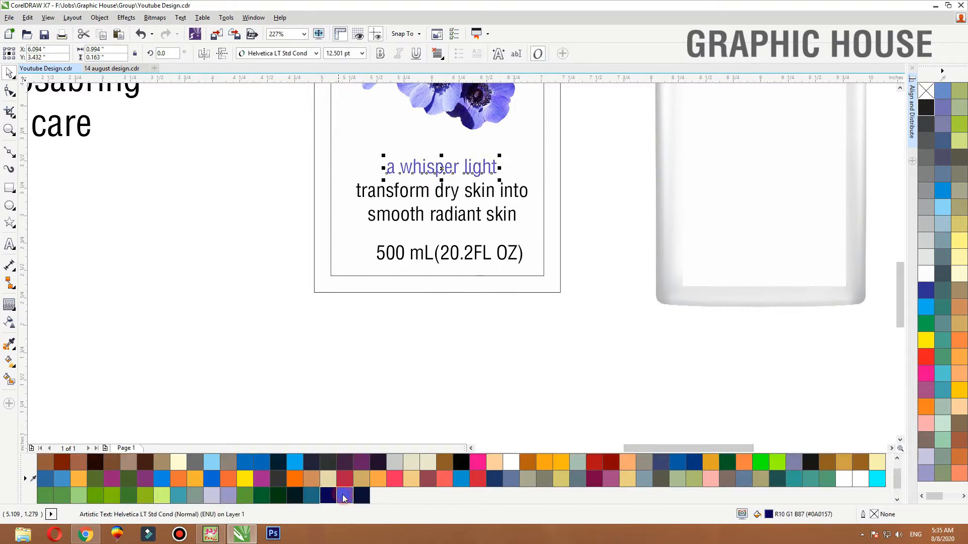
# Convert the three description lines above the "500 mL(20.2FL OZ)" line to Title Case.
pyautogui.moveTo(303, 263); pyautogui.dragTo(579, 126)
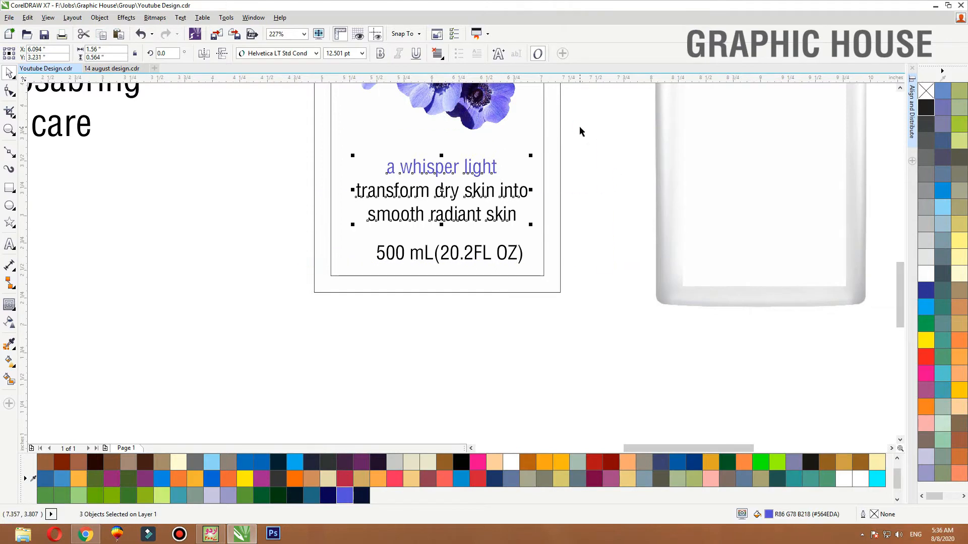
pyautogui.click(183, 18)
pyautogui.click(206, 339)
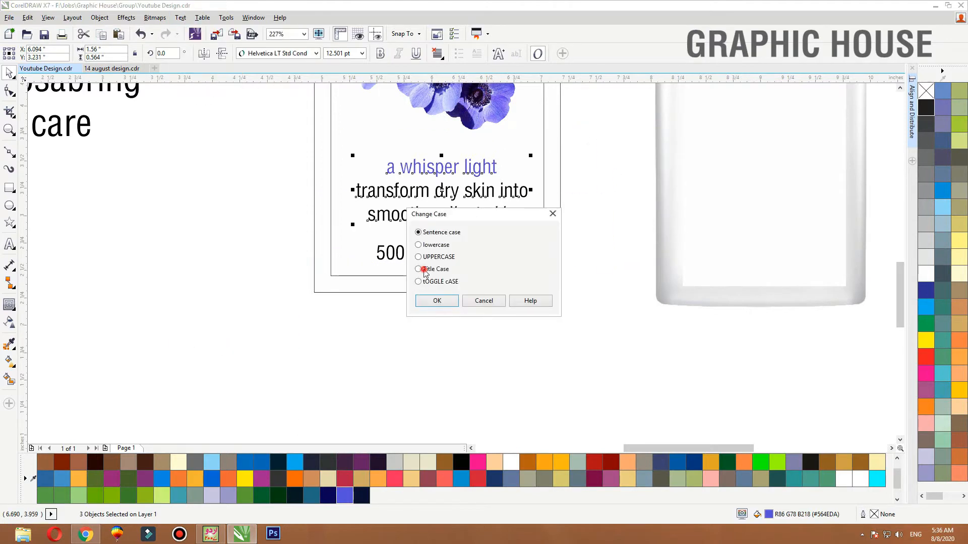
pyautogui.click(428, 299)
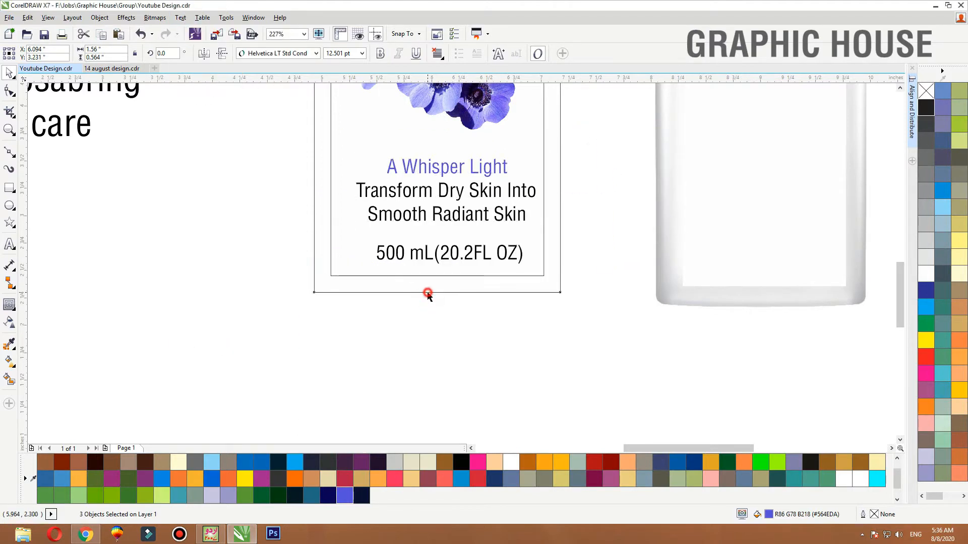
# Centre the three description lines horizontally on the label's outer rectangle.
pyautogui.click(427, 293)
pyautogui.moveTo(248, 237); pyautogui.dragTo(564, 146)
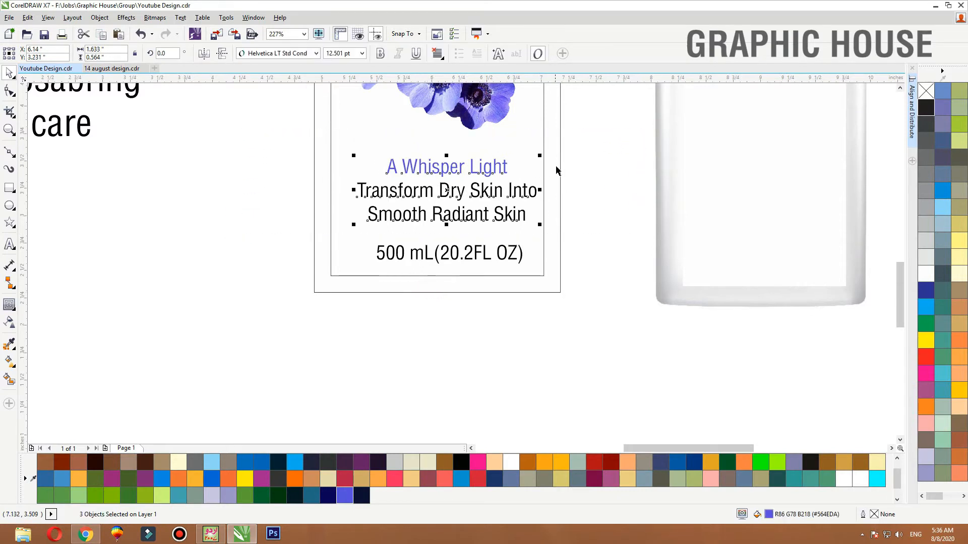
pyautogui.keyDown('shift'); pyautogui.click(560, 174); pyautogui.keyUp('shift')
pyautogui.press('c')
pyautogui.click(579, 177)
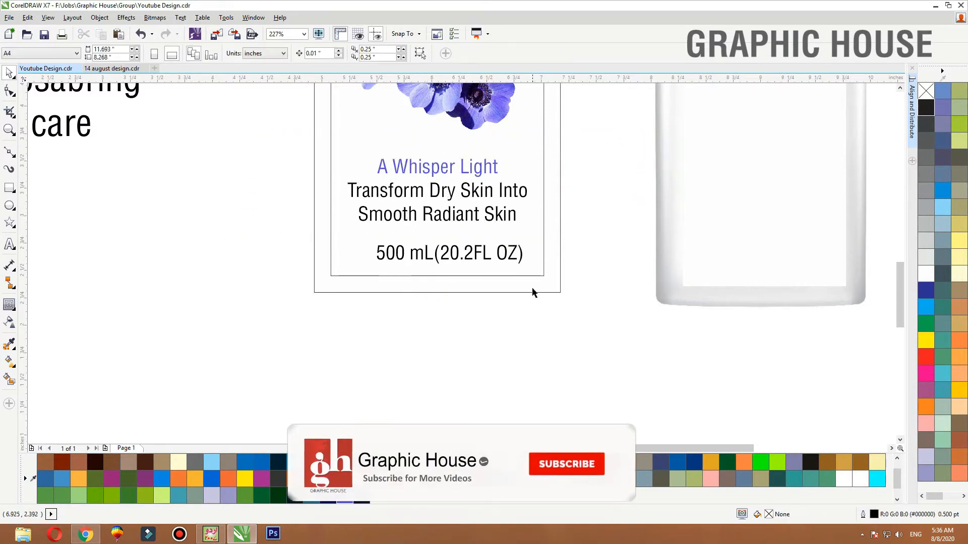
# Make a strip 0.09 inches high along the label's base from a copy of the outer rectangle and fill it dark navy.
pyautogui.click(532, 291)
pyautogui.scroll(-3, 533, 292)
pyautogui.scroll(2, 533, 149)
pyautogui.moveTo(462, 88); pyautogui.dragTo(482, 390)
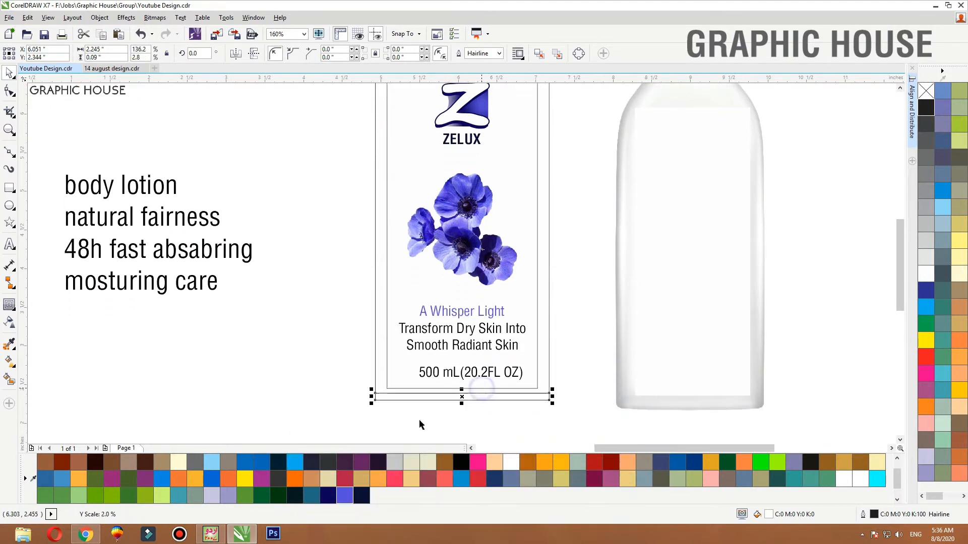
pyautogui.click(360, 497)
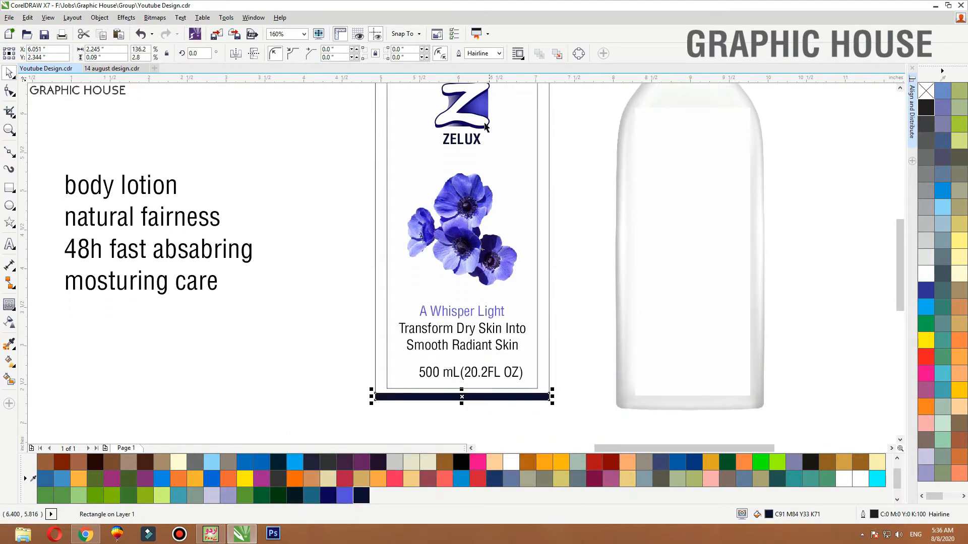
pyautogui.click(485, 126)
pyautogui.hotkey('ctrl', 'z')
pyautogui.click(535, 386)
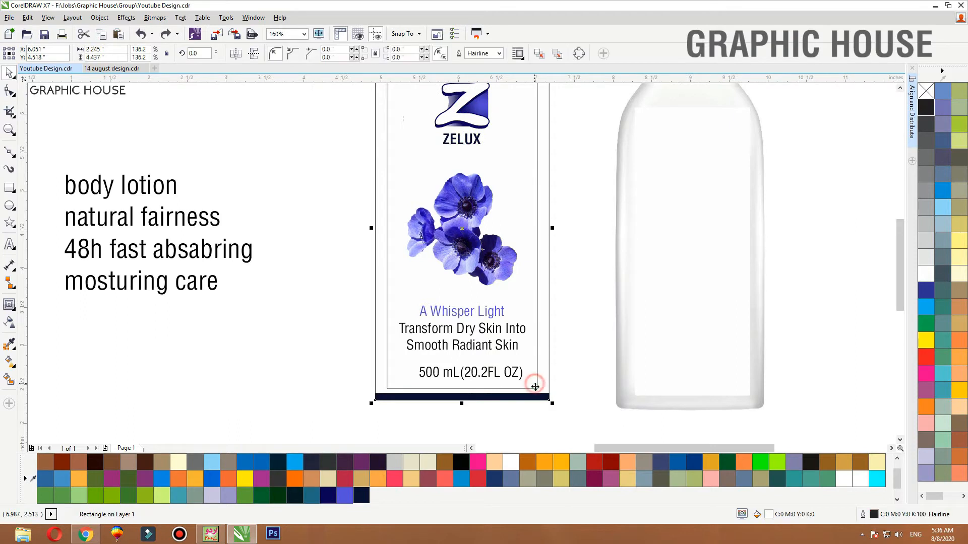
# Centre the "500 mL(20.2FL OZ)" line horizontally on the navy strip.
pyautogui.click(504, 377)
pyautogui.keyDown('shift'); pyautogui.click(514, 397); pyautogui.keyUp('shift')
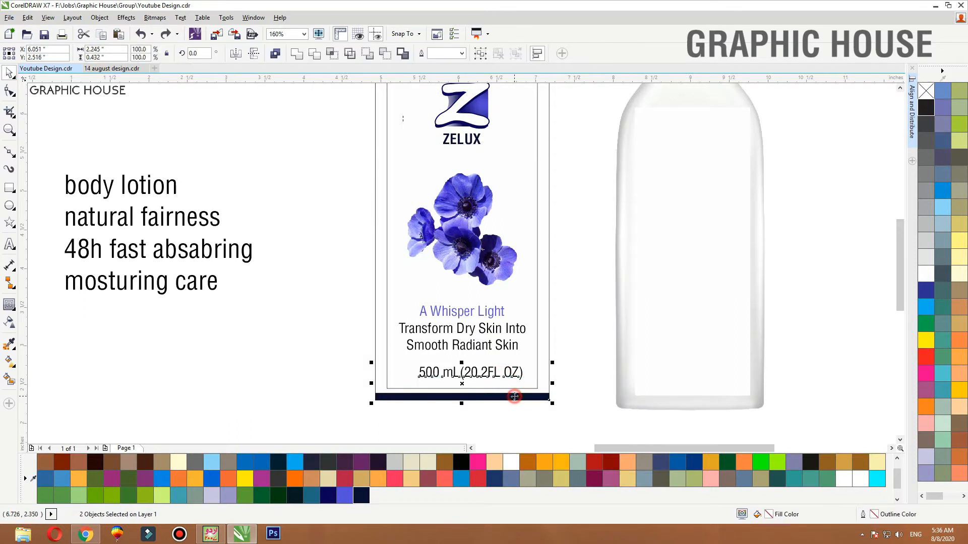
pyautogui.press('e')
pyautogui.click(501, 412)
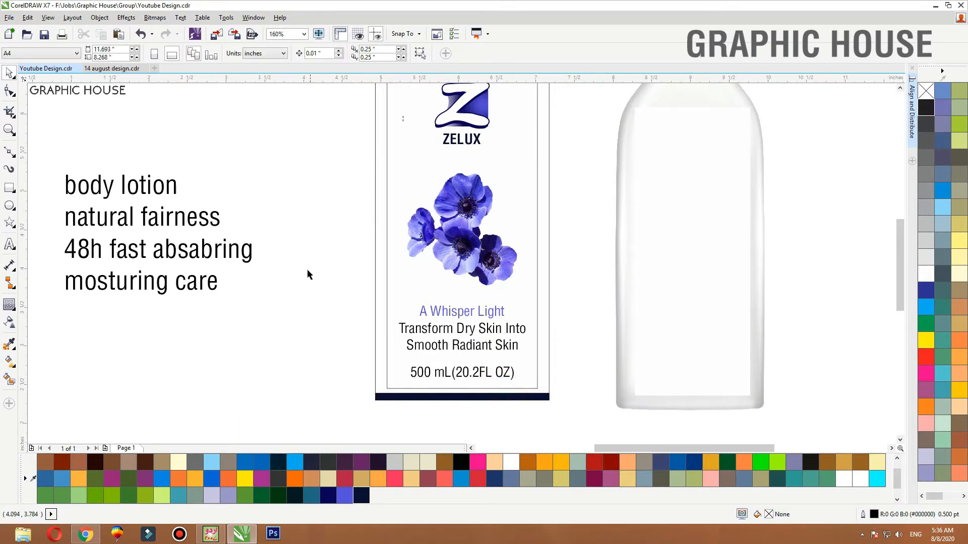
# Nudge the three description lines down, closer to the "500 mL(20.2FL OZ)" line.
pyautogui.moveTo(312, 275); pyautogui.dragTo(561, 365)
pyautogui.press('Down')
pyautogui.press('Down')
pyautogui.press('Down')
pyautogui.press('Down')
pyautogui.press('Down')
pyautogui.press('Down')
pyautogui.press('Down')
# Nudge all four lower text lines down together, nearer the inner frame's bottom edge.
pyautogui.moveTo(310, 286); pyautogui.dragTo(571, 390)
pyautogui.press('Down')
pyautogui.press('Down')
pyautogui.press('Down')
pyautogui.press('Down')
pyautogui.press('Down')
# Move the flower image down 0.3 inches so it sits just above "A Whisper Light".
pyautogui.moveTo(277, 321); pyautogui.dragTo(568, 157)
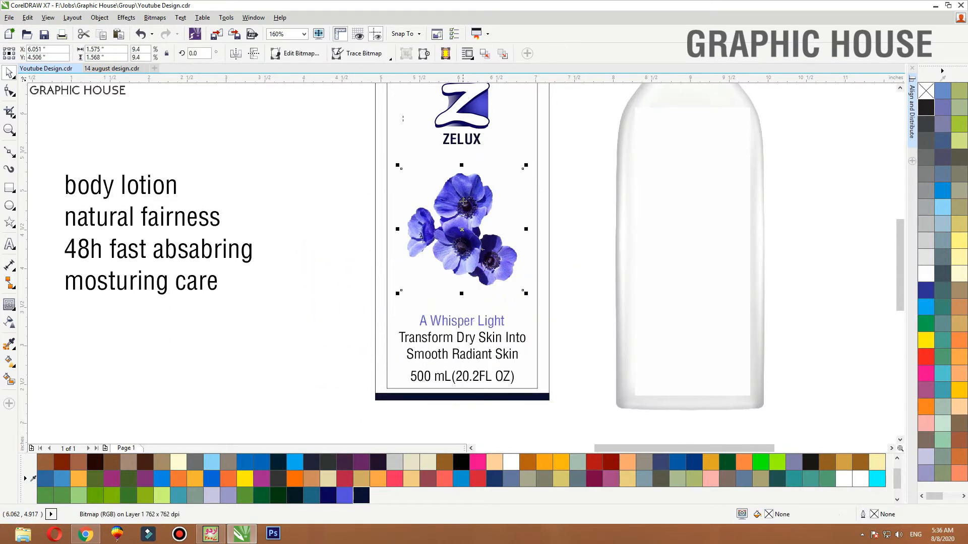
pyautogui.press('Down')
pyautogui.press('Down')
pyautogui.press('Down')
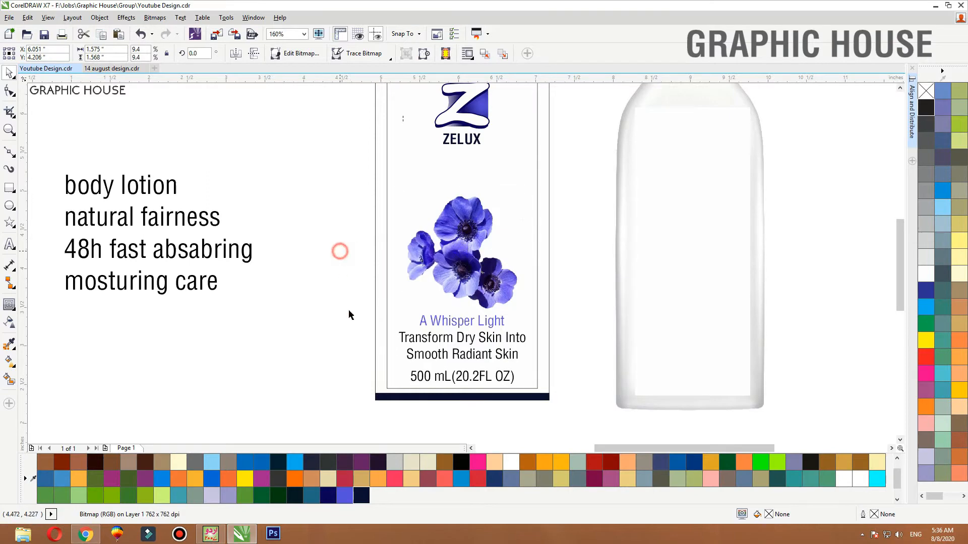
# Move the "body lotion" text onto the label, between the ZELUX name and the flower image.
pyautogui.scroll(-2, 349, 311)
pyautogui.press('F4')
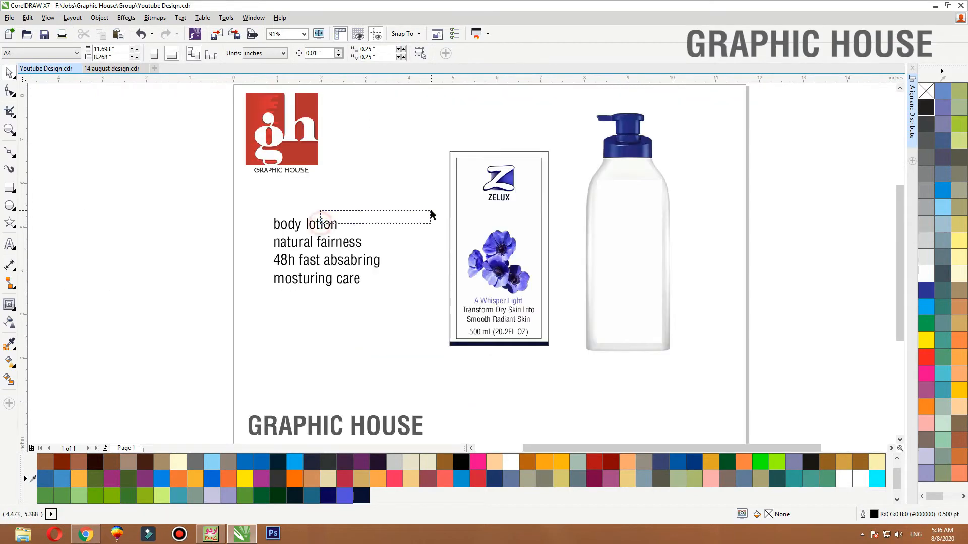
pyautogui.moveTo(326, 226); pyautogui.dragTo(519, 216)
pyautogui.press('F2')
pyautogui.moveTo(391, 170); pyautogui.dragTo(609, 273)
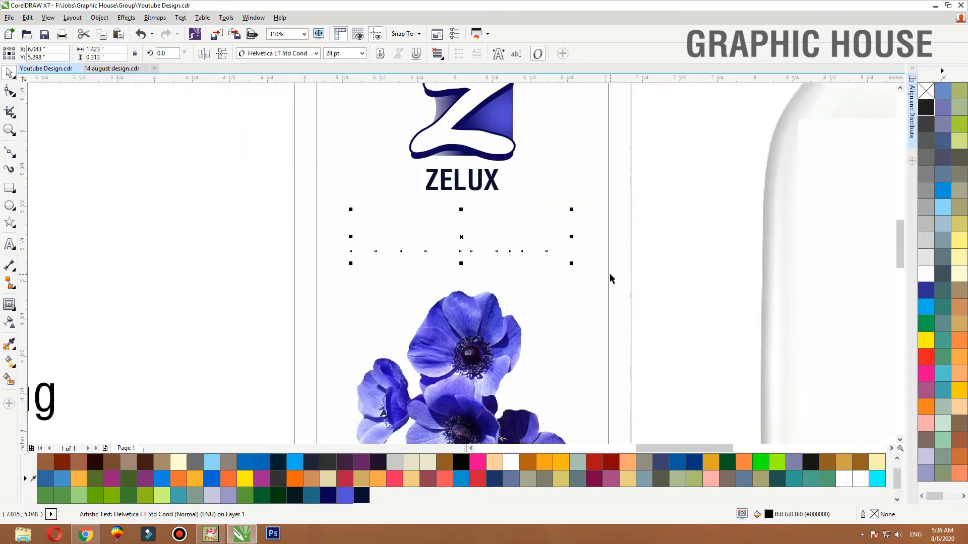
# Set the font of the "body lotion" text to Thinking Of Betty.
pyautogui.click(269, 53)
pyautogui.scroll(-1, 283, 151)
pyautogui.moveTo(260, 268)
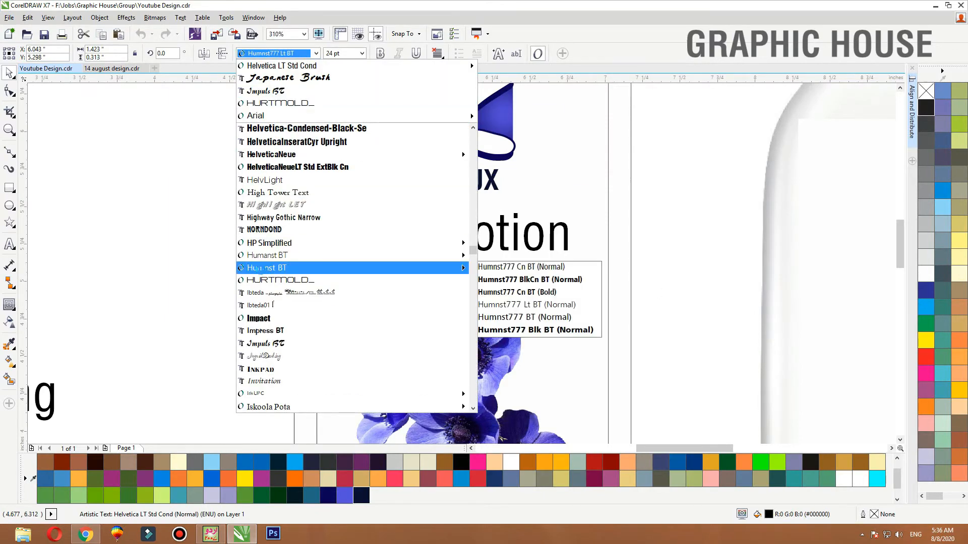
pyautogui.write('th')
pyautogui.click(266, 242)
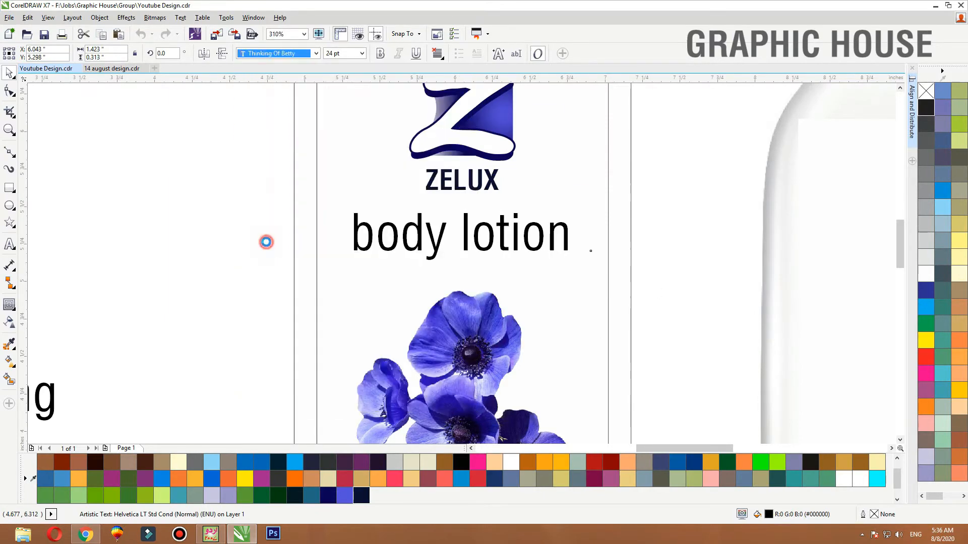
# Capitalise the first letters of both words so the text reads "Body Lotion".
pyautogui.click(372, 235)
pyautogui.doubleClick(373, 233)
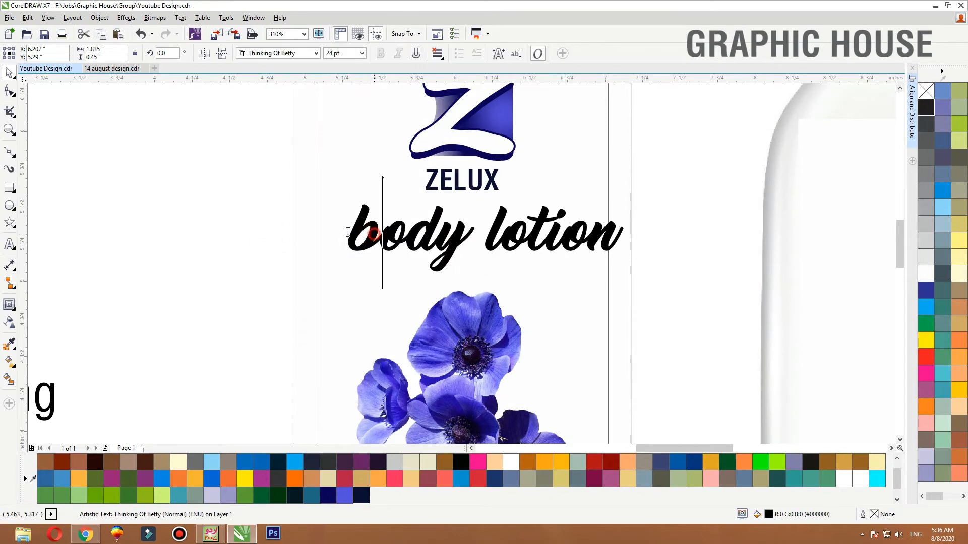
pyautogui.moveTo(375, 233); pyautogui.dragTo(344, 232)
pyautogui.write('B')
pyautogui.moveTo(532, 235); pyautogui.dragTo(510, 235)
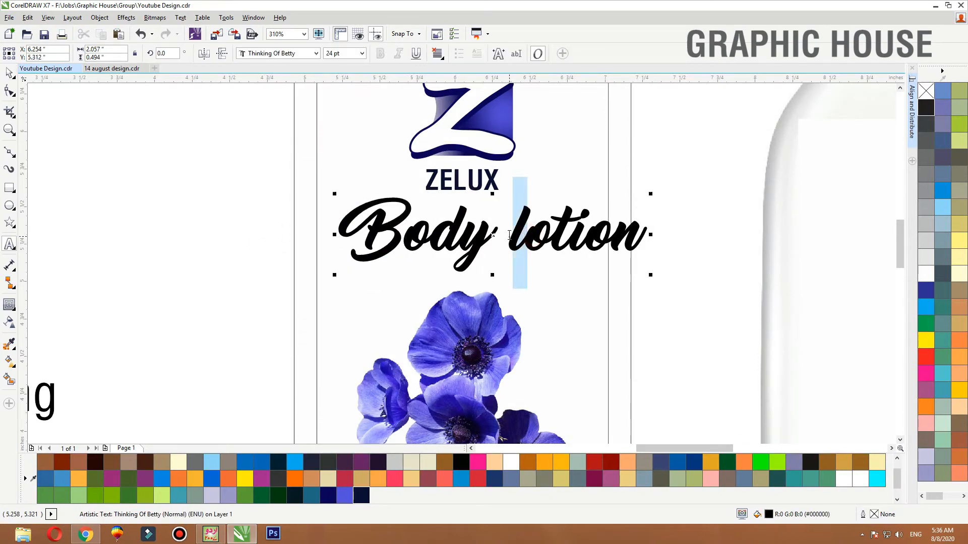
pyautogui.write('L')
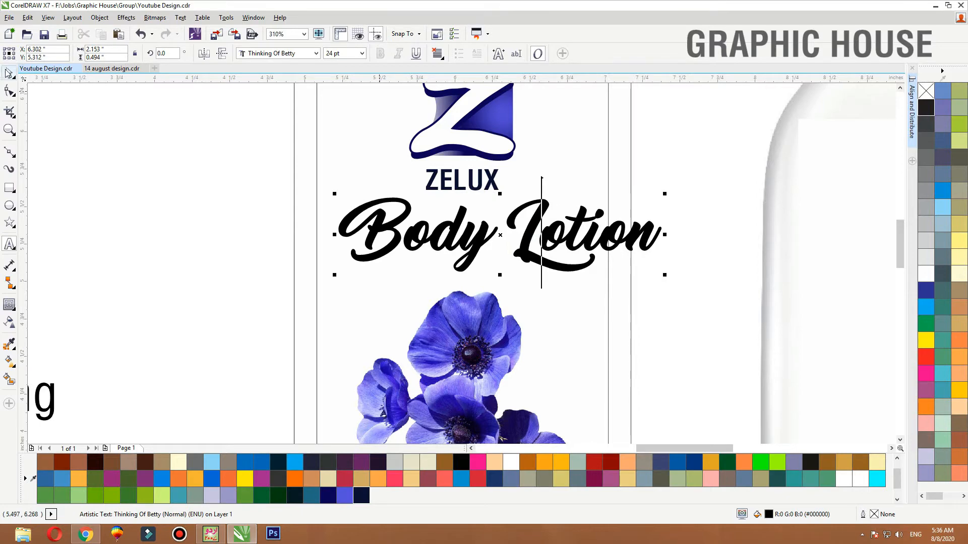
# Scale "Body Lotion" down to about 14.2 pt and place it just below the ZELUX name.
pyautogui.click(9, 73)
pyautogui.moveTo(665, 194); pyautogui.dragTo(587, 211)
pyautogui.moveTo(542, 239); pyautogui.dragTo(561, 197)
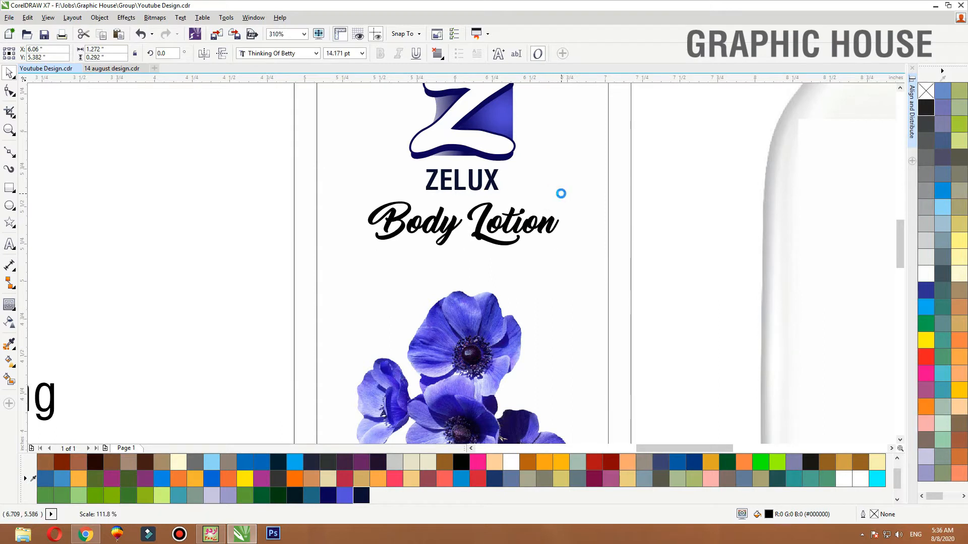
# Fill "Body Lotion" with violet-blue R86 G78 B218 and centre it horizontally on the label, slightly lower beneath ZELUX.
pyautogui.click(344, 495)
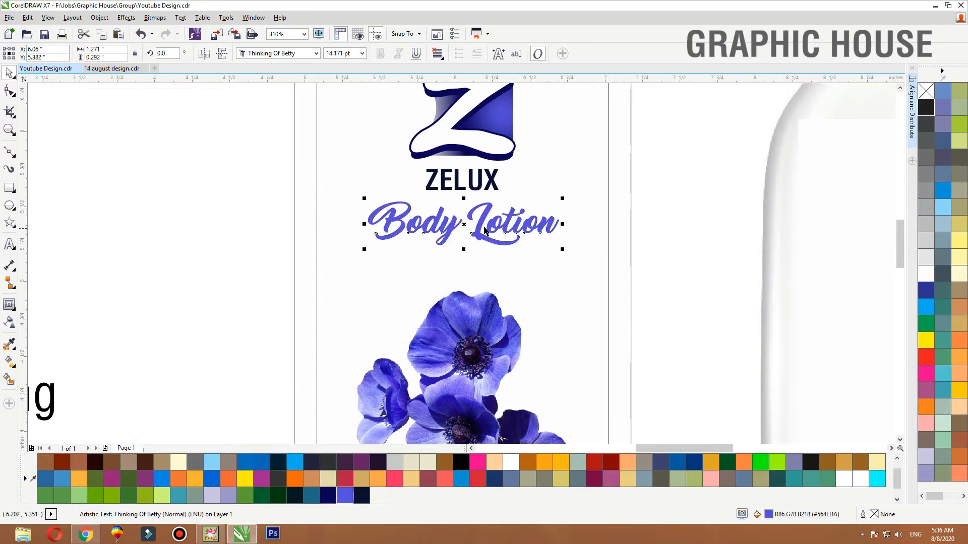
pyautogui.moveTo(484, 229); pyautogui.dragTo(484, 234)
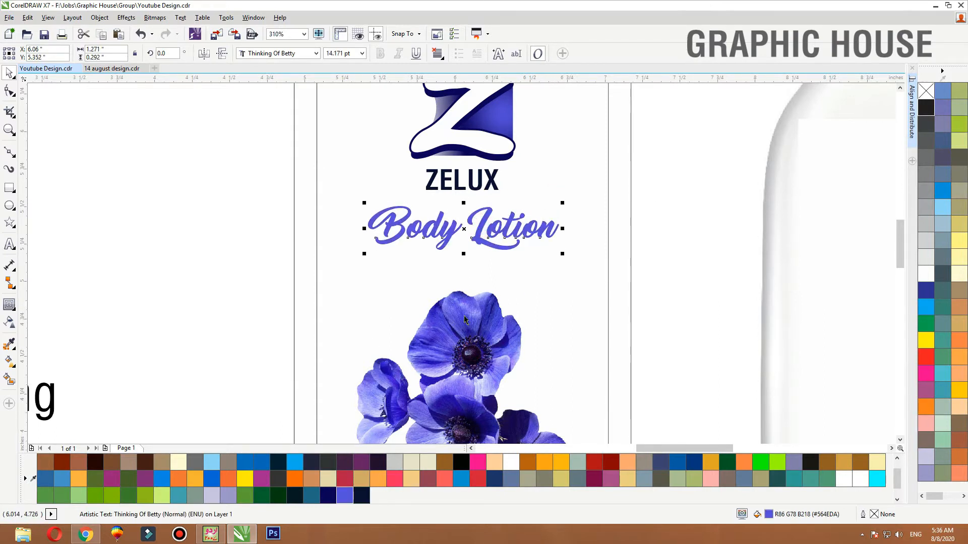
pyautogui.keyDown('shift'); pyautogui.click(298, 209); pyautogui.keyUp('shift')
pyautogui.press('c')
pyautogui.click(208, 218)
pyautogui.scroll(-1, 294, 216)
pyautogui.scroll(-1, 530, 224)
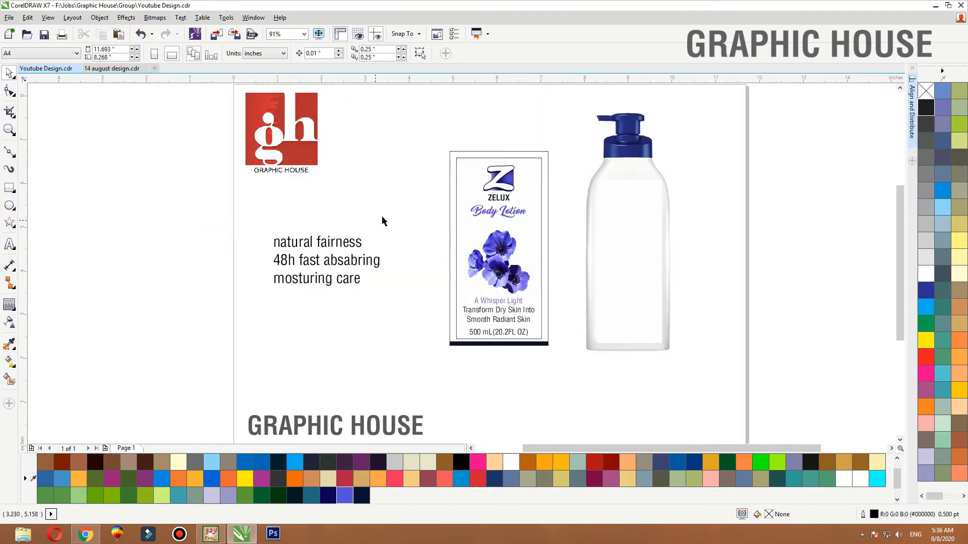
pyautogui.click(328, 260)
pyautogui.moveTo(328, 260); pyautogui.dragTo(346, 260)
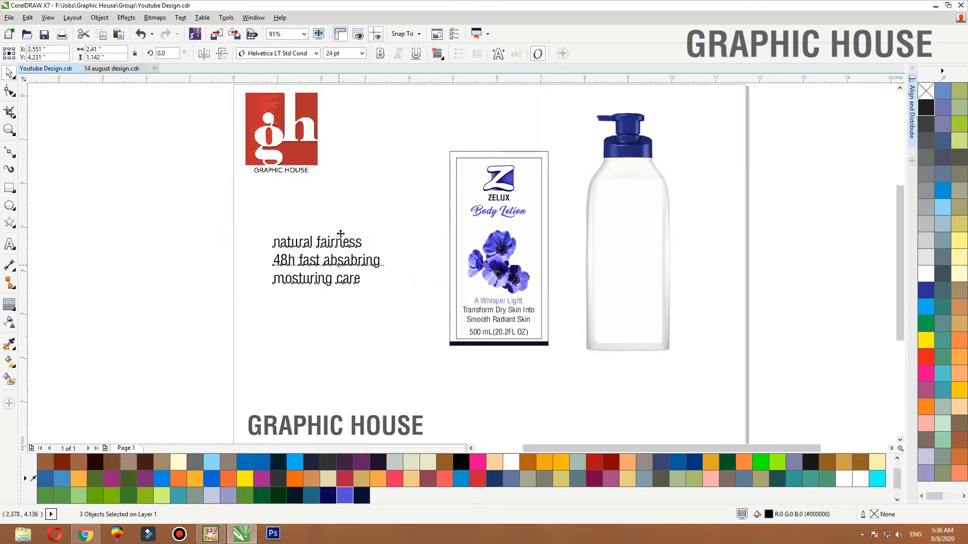
pyautogui.click(351, 187)
# Convert "natural fairness" to Title Case and set its font to Impuls BT.
pyautogui.moveTo(268, 184); pyautogui.dragTo(605, 325)
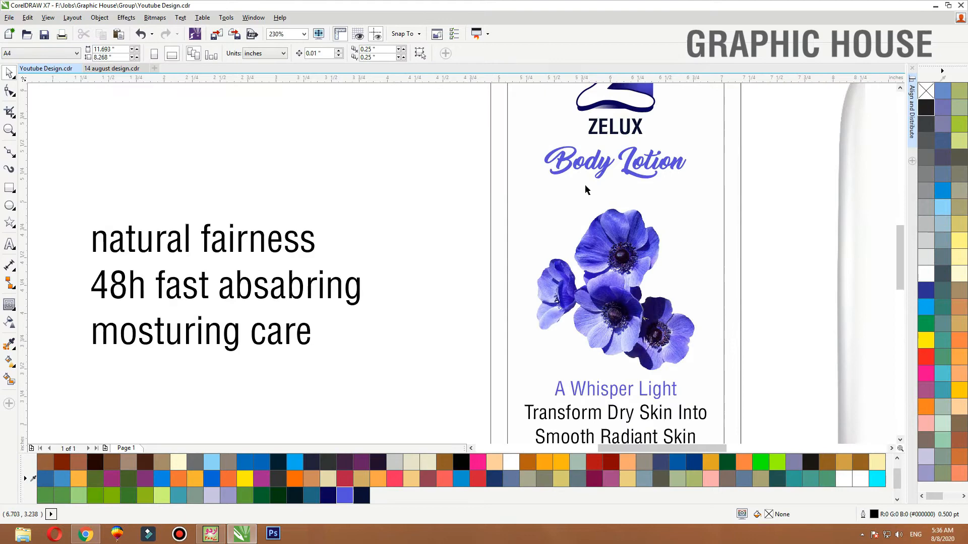
pyautogui.click(243, 247)
pyautogui.click(181, 17)
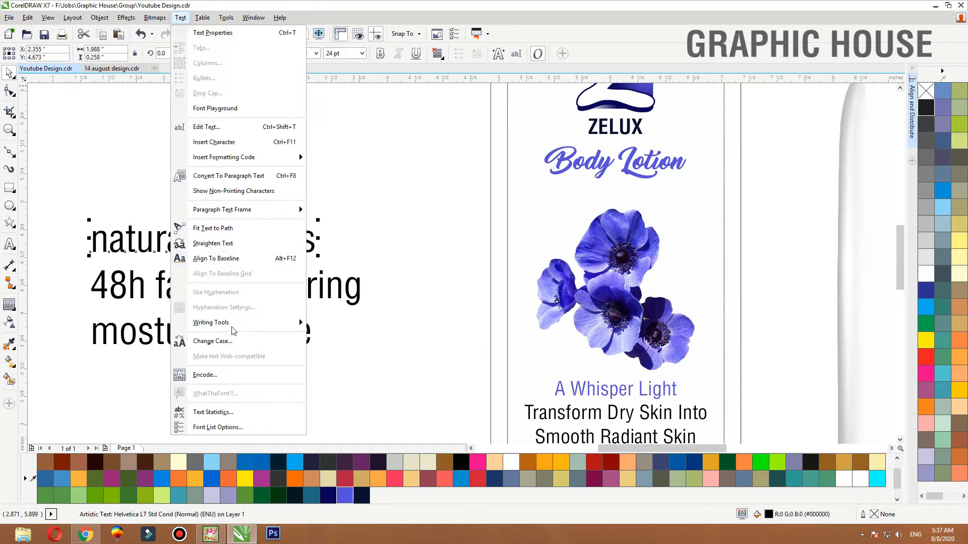
pyautogui.click(201, 337)
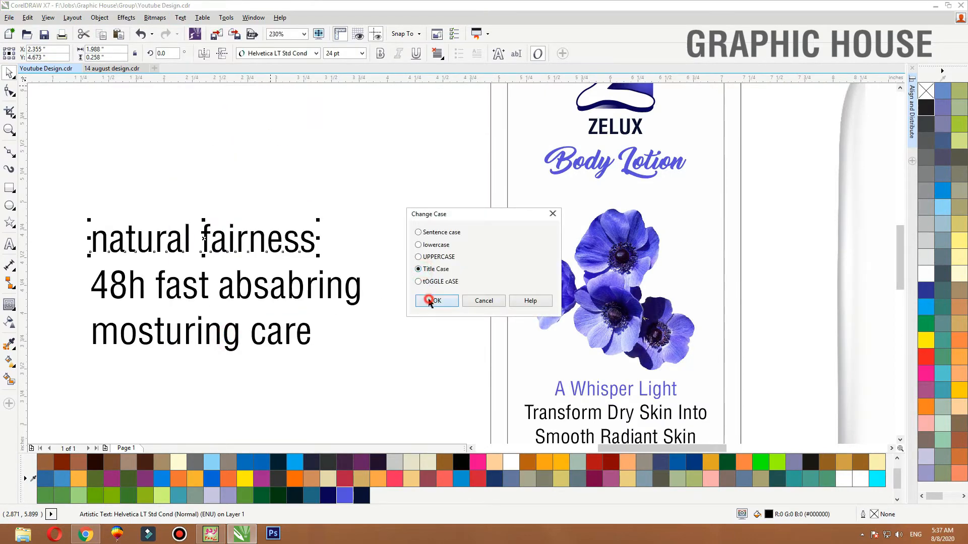
pyautogui.click(429, 301)
pyautogui.click(298, 55)
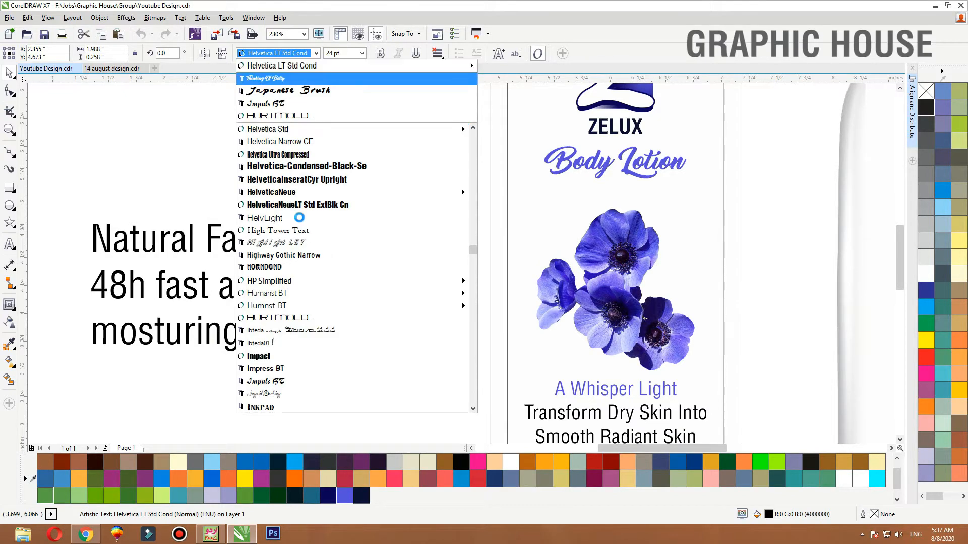
pyautogui.click(266, 104)
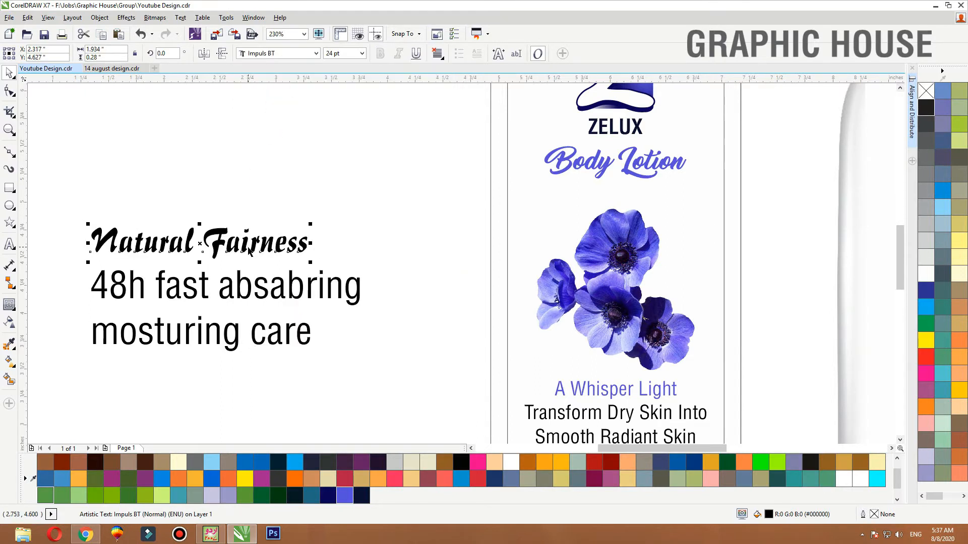
# Move "Natural Fairness" onto the label above the end of "Body Lotion" and scale it down to about 7 pt.
pyautogui.moveTo(248, 247); pyautogui.dragTo(540, 163)
pyautogui.moveTo(284, 251); pyautogui.dragTo(648, 143)
pyautogui.hotkey('shift', 'F2')
pyautogui.scroll(-1, 408, 227)
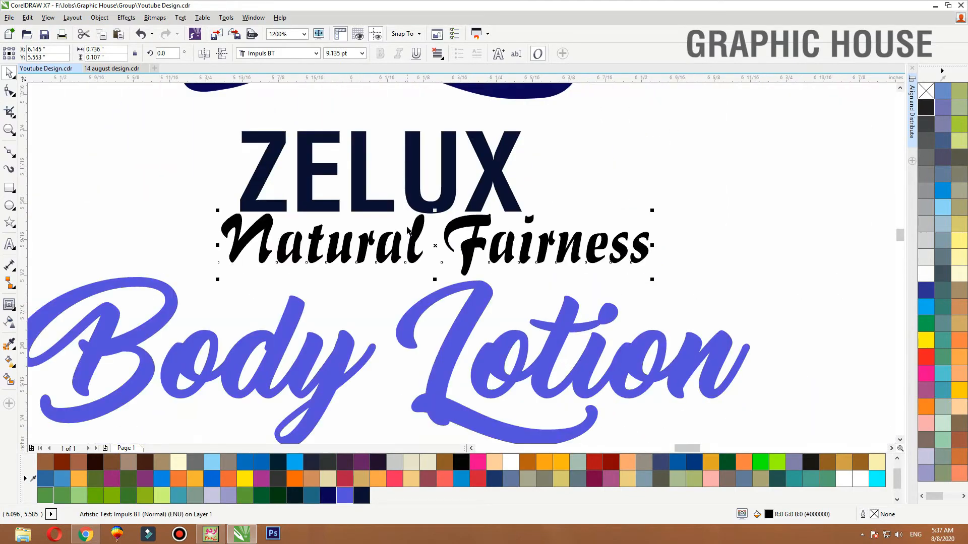
pyautogui.moveTo(644, 212); pyautogui.dragTo(579, 221)
pyautogui.scroll(-2, 524, 241)
pyautogui.moveTo(524, 245); pyautogui.dragTo(714, 229)
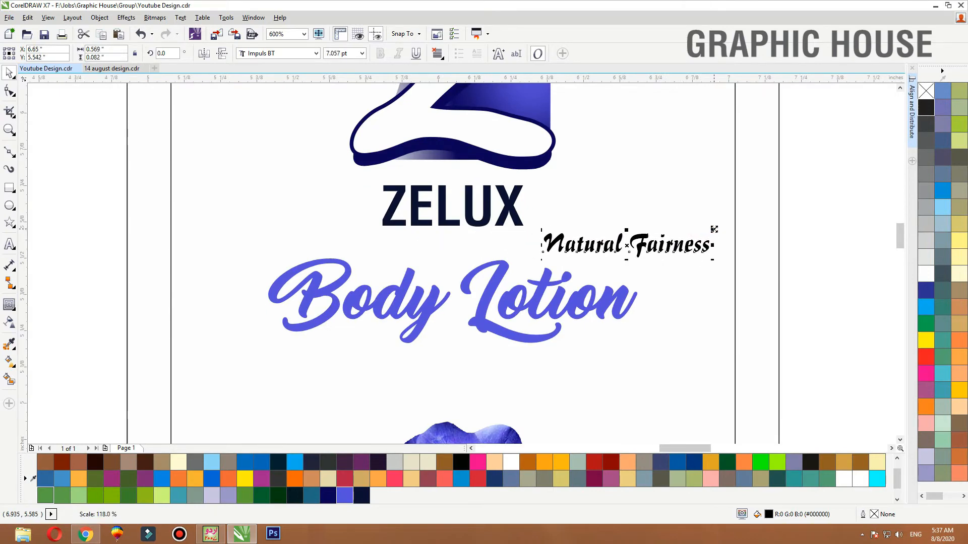
# Set the font of "Natural Fairness" to The Redlight Free.
pyautogui.click(279, 53)
pyautogui.scroll(-5, 292, 212)
pyautogui.scroll(-3, 292, 212)
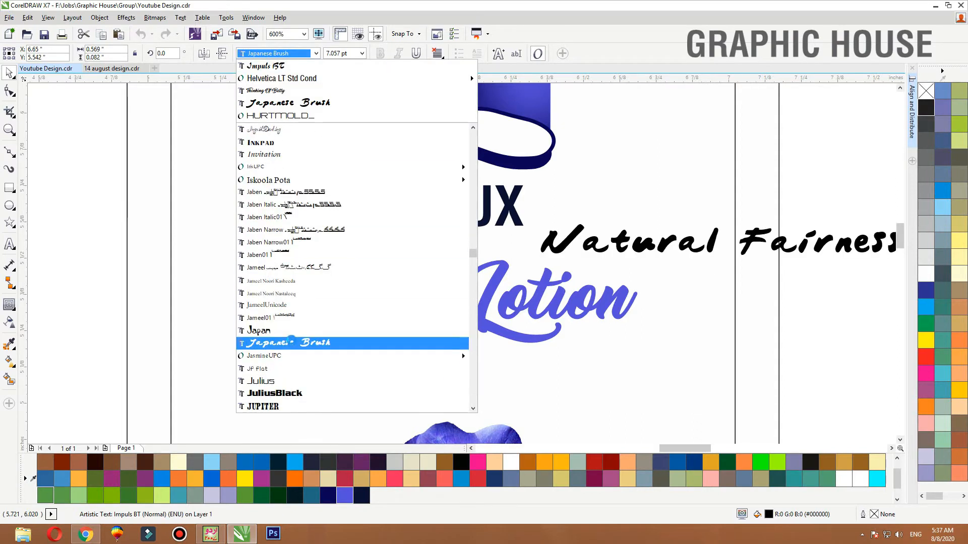
pyautogui.moveTo(278, 356)
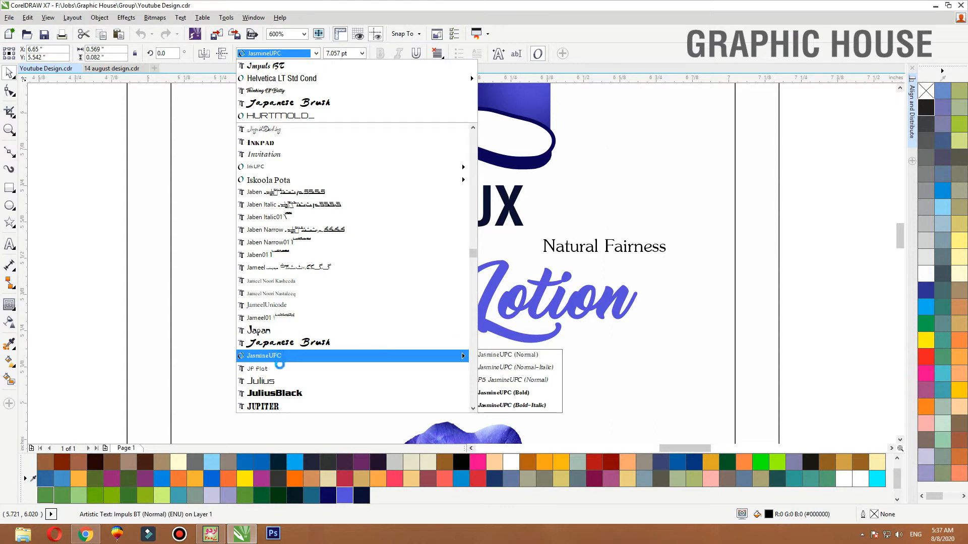
pyautogui.scroll(4, 270, 239)
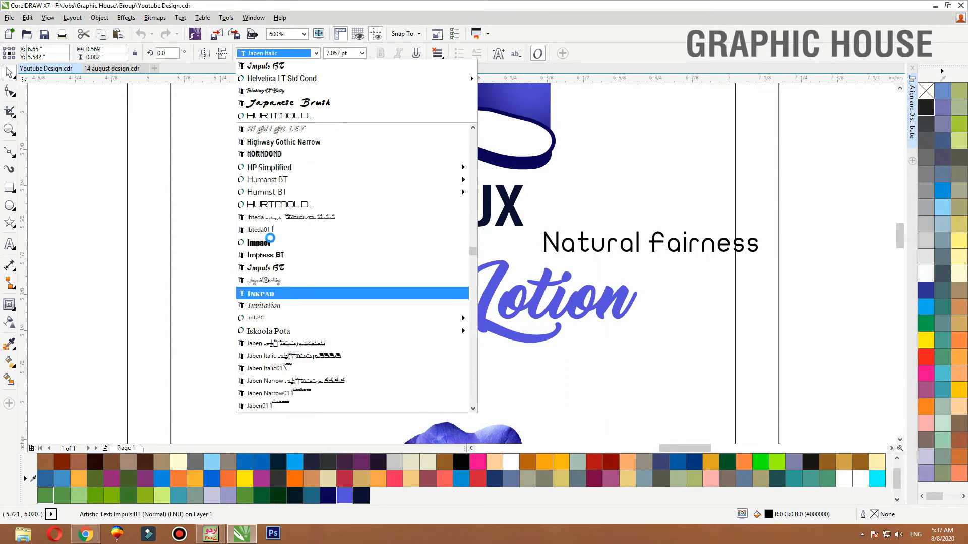
pyautogui.write('th')
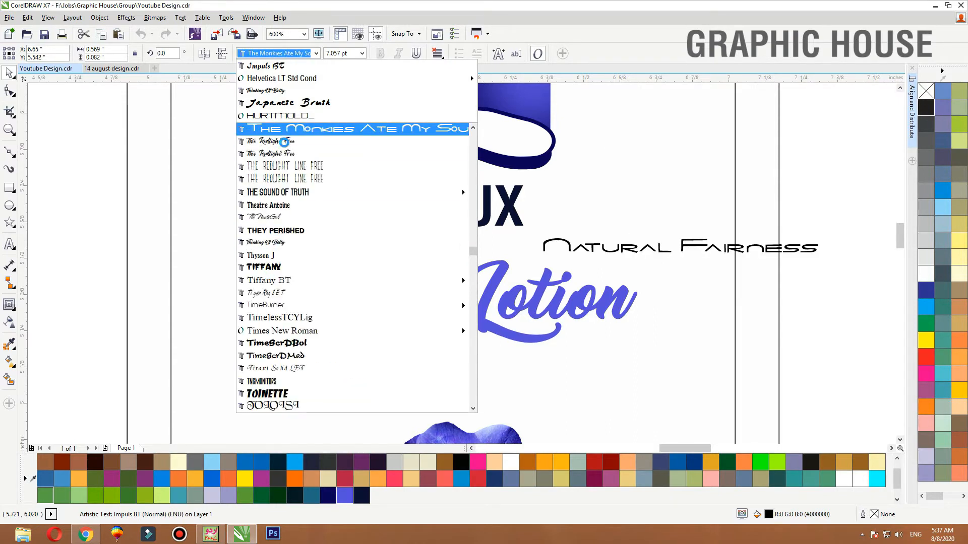
pyautogui.click(285, 142)
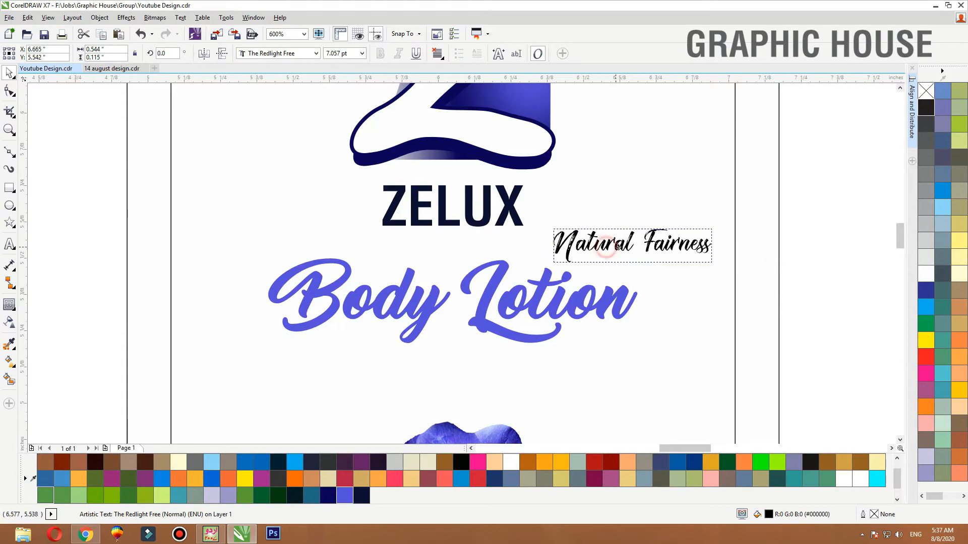
# Split the "48h fast absabring mosturing care" text into three separate pieces: "48h", "fast absabring" and "mosturing care".
pyautogui.scroll(-2, 249, 226)
pyautogui.click(252, 231)
pyautogui.scroll(-1, 252, 231)
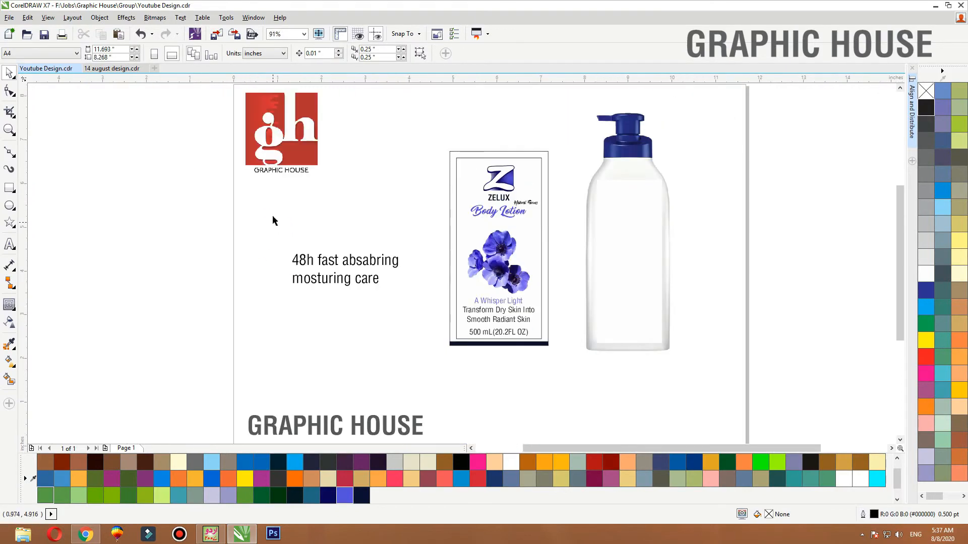
pyautogui.moveTo(271, 212); pyautogui.dragTo(402, 256)
pyautogui.scroll(3, 363, 241)
pyautogui.scroll(-1, 274, 237)
pyautogui.click(267, 131)
pyautogui.click(230, 202)
pyautogui.moveTo(230, 202); pyautogui.dragTo(158, 210)
pyautogui.hotkey('ctrl', 'z')
pyautogui.doubleClick(238, 207)
pyautogui.press('Return')
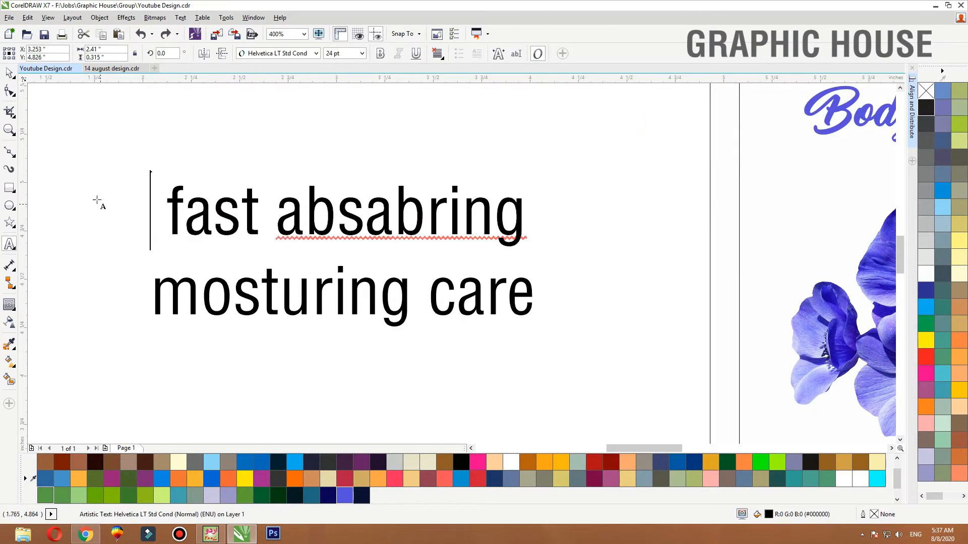
pyautogui.click(15, 72)
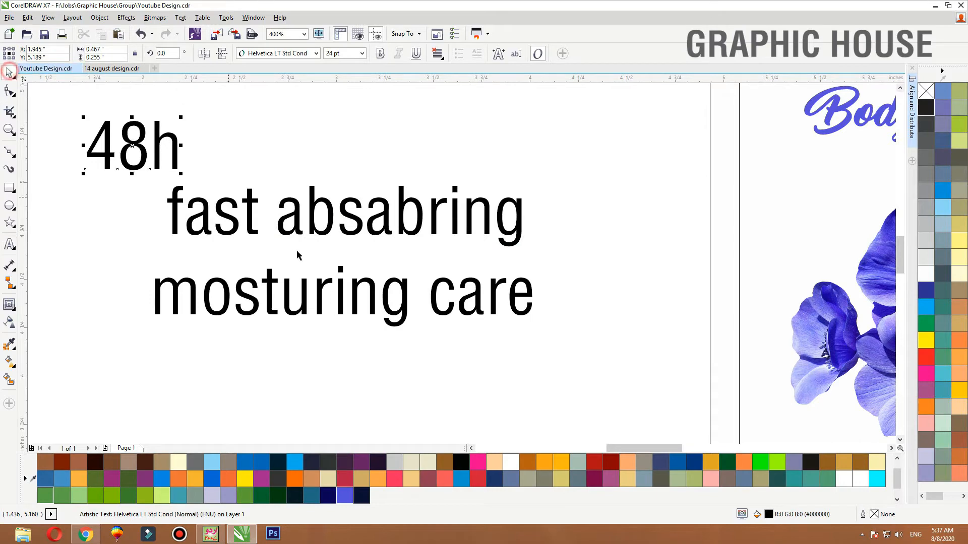
# Stack "mosturing care" closely under "fast absabring", make both lines bold, left-align them and move them away from "48h".
pyautogui.moveTo(271, 283); pyautogui.dragTo(280, 264)
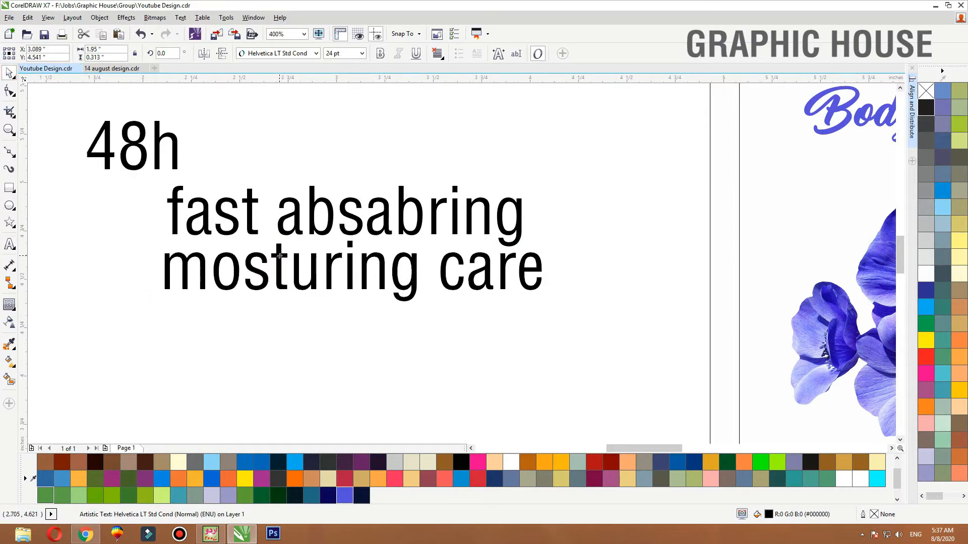
pyautogui.keyDown('shift'); pyautogui.click(257, 235); pyautogui.keyUp('shift')
pyautogui.click(381, 54)
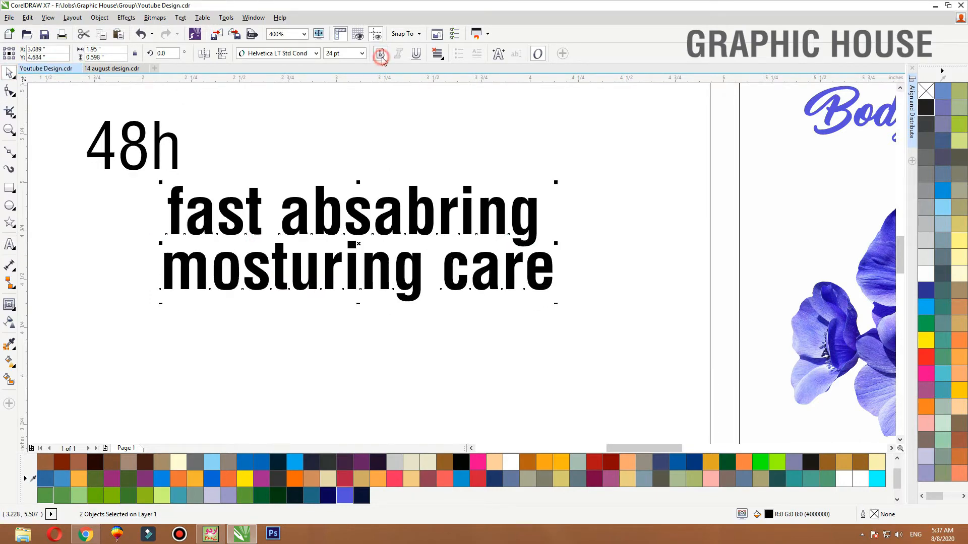
pyautogui.press('l')
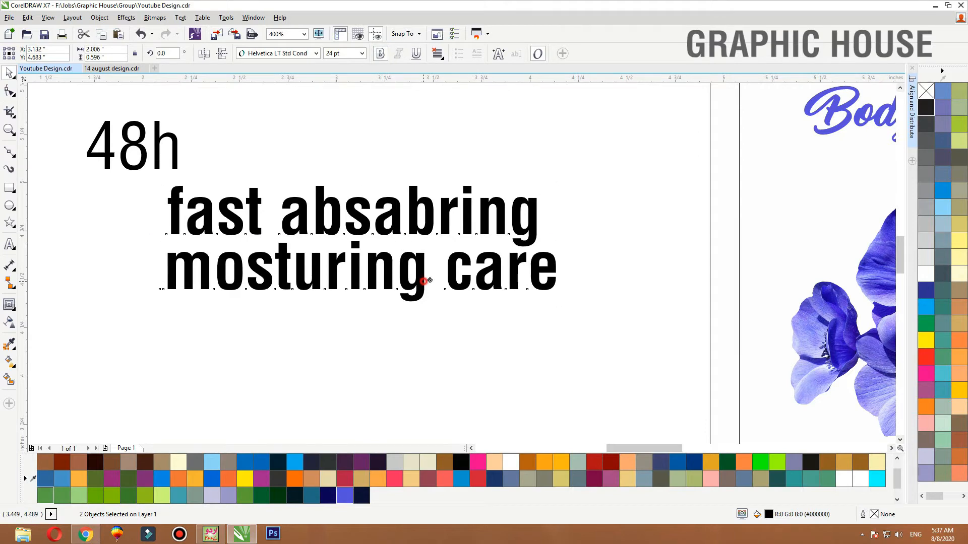
pyautogui.moveTo(425, 280); pyautogui.dragTo(484, 266)
# Make "48h" bold and enlarge it to about 44.3 pt beside the two stacked lines.
pyautogui.click(159, 147)
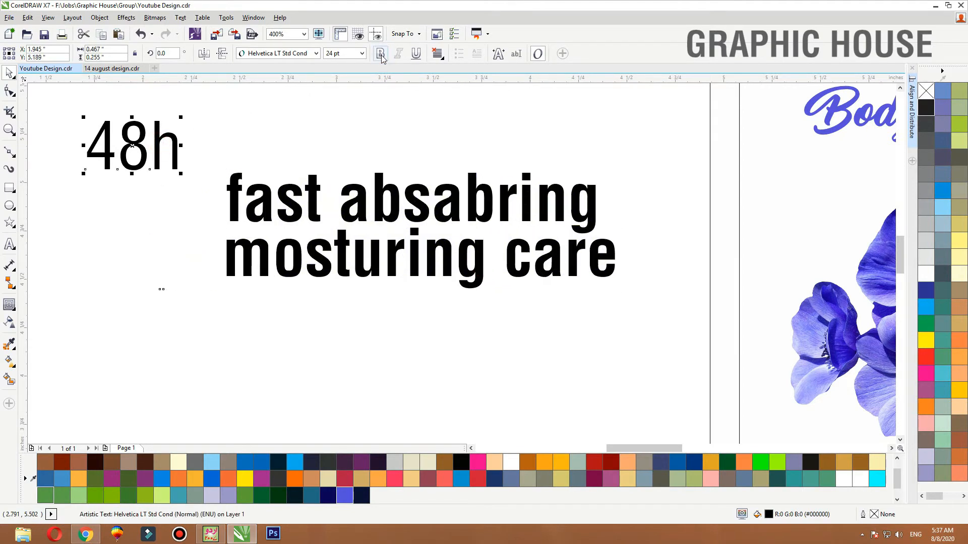
pyautogui.click(381, 54)
pyautogui.moveTo(176, 146); pyautogui.dragTo(173, 212)
# Place horizontal guidelines at the top and baseline of the stacked lines and scale "48h" to fit between them.
pyautogui.click(290, 172)
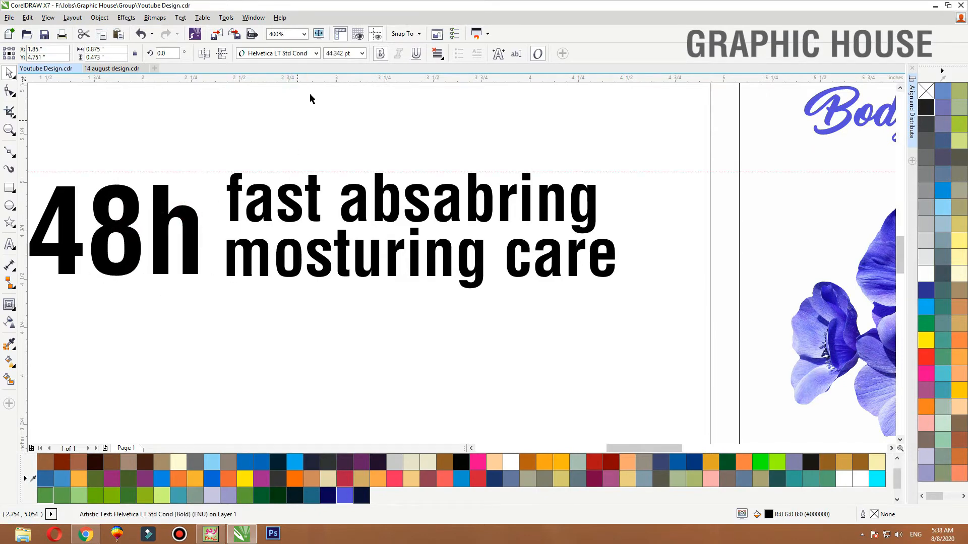
pyautogui.moveTo(302, 275); pyautogui.dragTo(301, 276)
pyautogui.rightClick(301, 277)
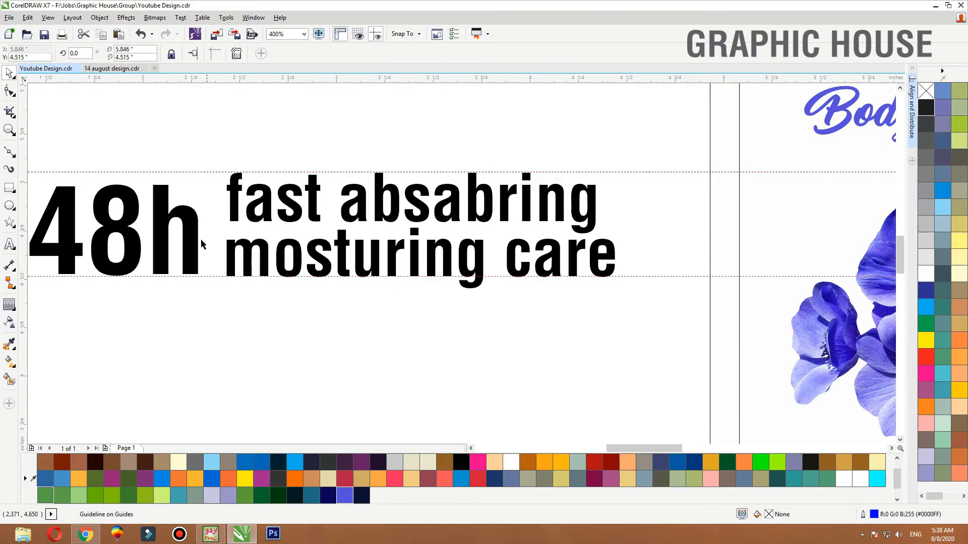
pyautogui.moveTo(195, 236); pyautogui.dragTo(181, 237)
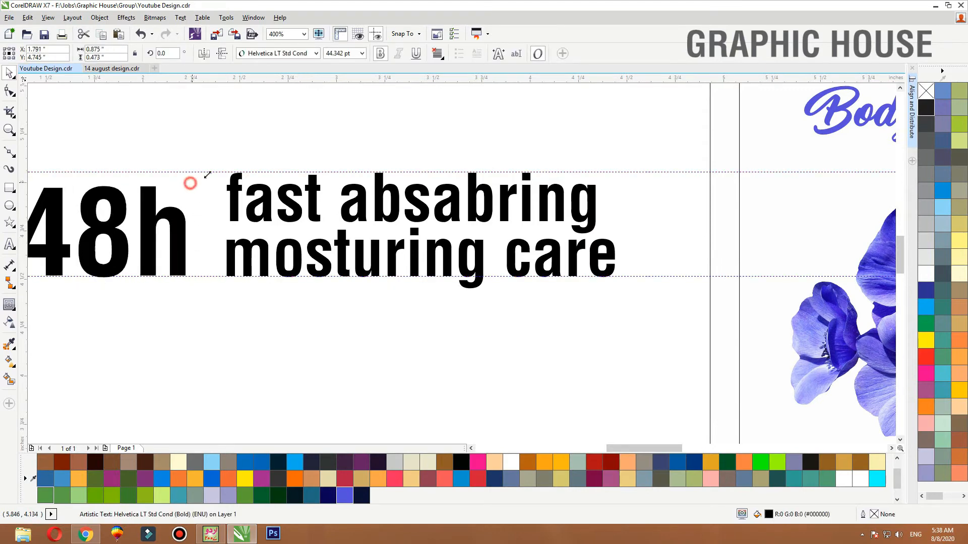
pyautogui.moveTo(190, 182); pyautogui.dragTo(217, 169)
# Nudge the stacked lines "fast absabring" and "mosturing care" slightly right to widen the gap after "48h".
pyautogui.moveTo(217, 135); pyautogui.dragTo(651, 311)
pyautogui.press('Right')
pyautogui.press('Right')
pyautogui.press('Right')
pyautogui.press('Right')
pyautogui.press('Right')
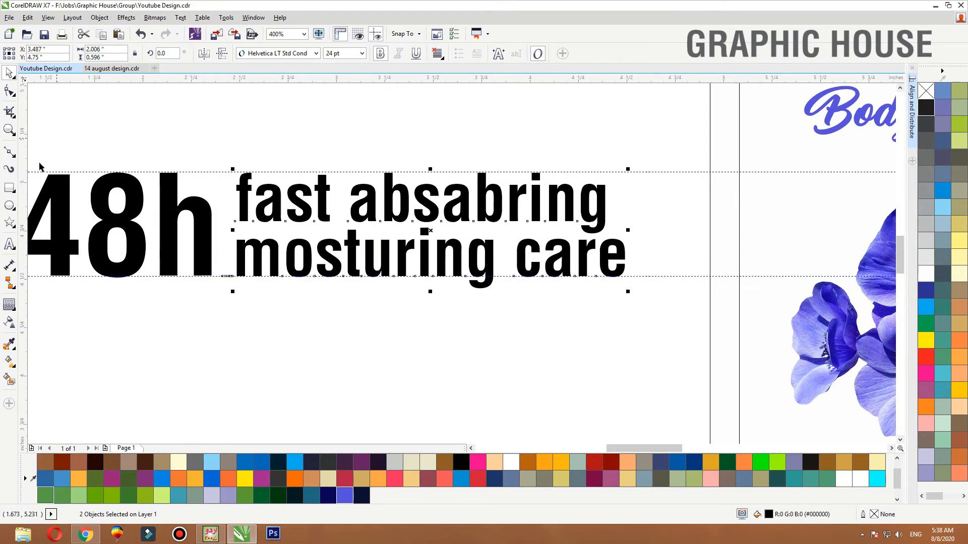
# Draw a vertical bar about 0.04 by 0.53 inches between "48h" and the stacked lines, with a dark fill and no outline.
pyautogui.click(10, 189)
pyautogui.moveTo(218, 173); pyautogui.dragTo(226, 277)
pyautogui.hotkey('shift', 'F2')
pyautogui.click(928, 106)
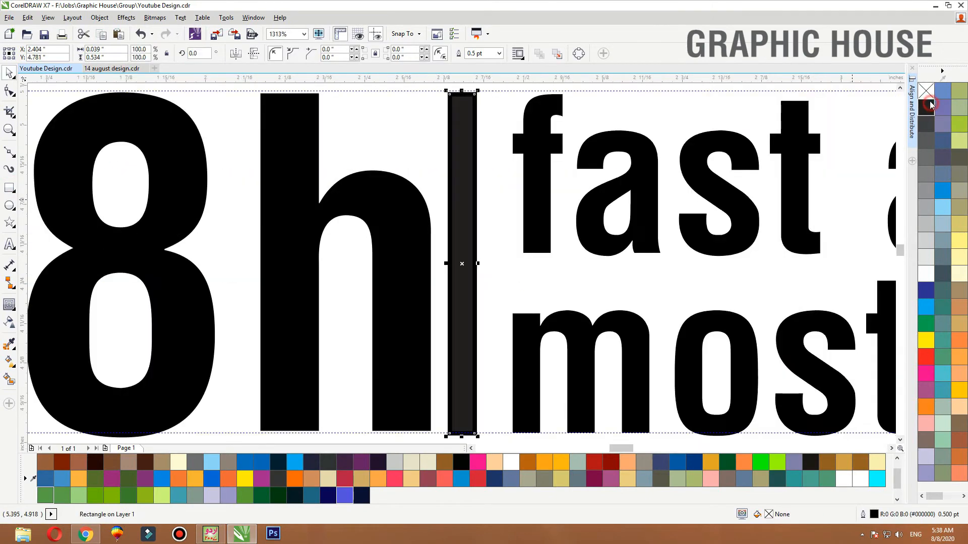
pyautogui.rightClick(927, 92)
pyautogui.scroll(-1, 560, 278)
pyautogui.moveTo(523, 281); pyautogui.dragTo(530, 281)
# Fill "48h" and "fast absabring" with navy blue, and "mosturing care" and the divider bar with violet-blue R86 G78 B218.
pyautogui.click(498, 283)
pyautogui.keyDown('shift'); pyautogui.click(552, 256); pyautogui.keyUp('shift')
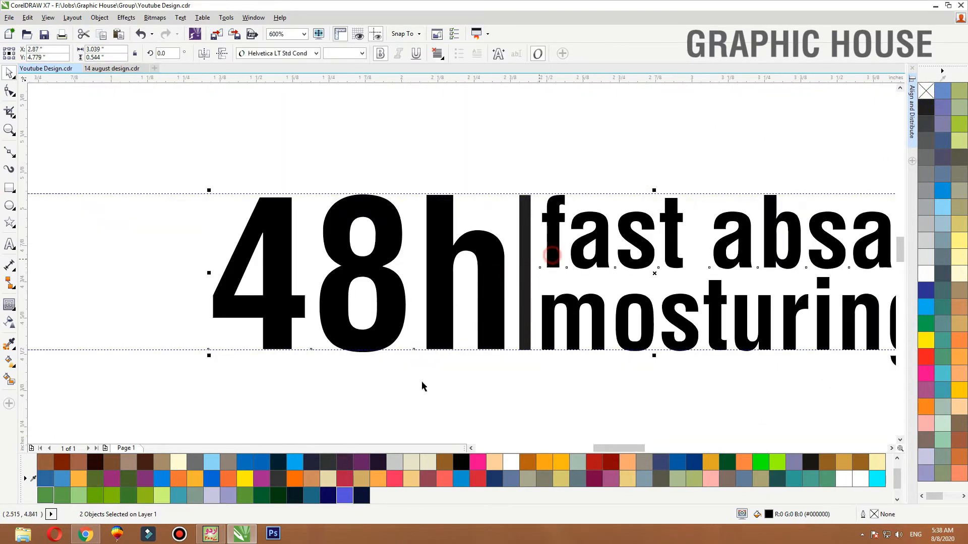
pyautogui.click(362, 499)
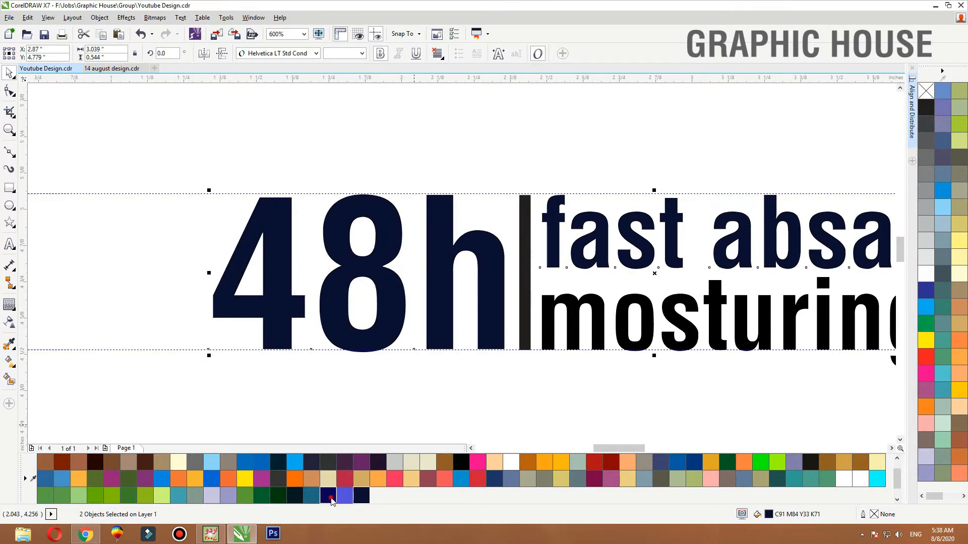
pyautogui.click(572, 316)
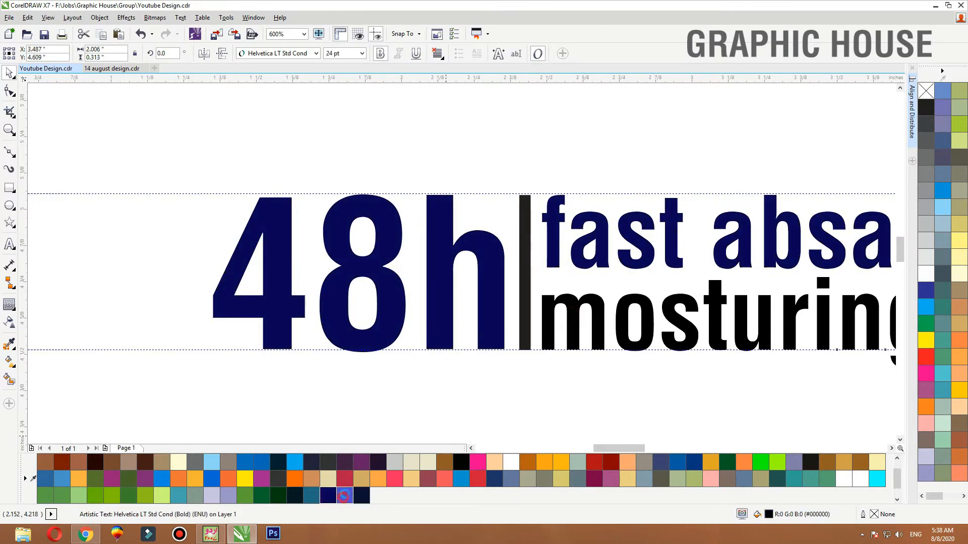
pyautogui.click(344, 496)
pyautogui.click(523, 232)
pyautogui.click(347, 499)
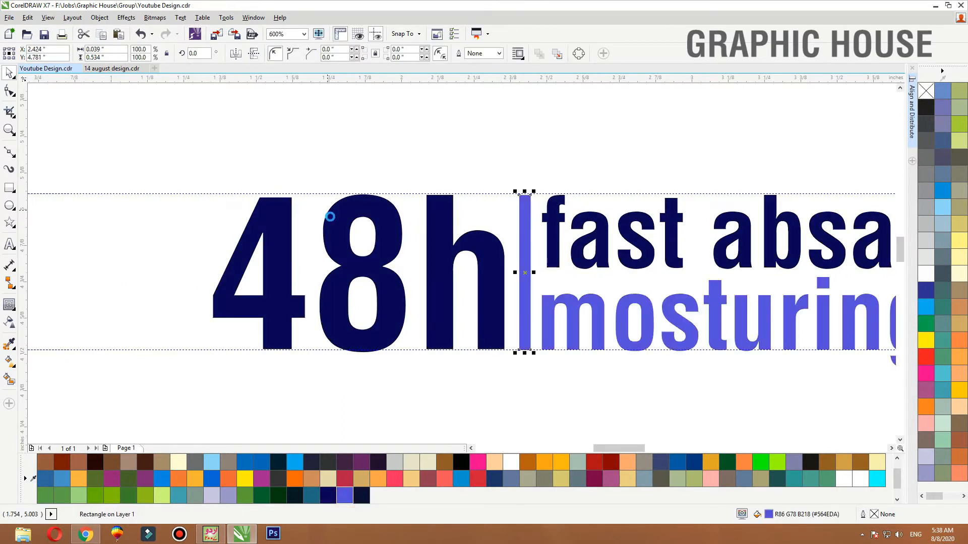
# Group the "48h" text, divider bar and two stacked lines, and move the group onto the label below "Body Lotion".
pyautogui.scroll(-2, 330, 212)
pyautogui.click(456, 154)
pyautogui.moveTo(442, 164); pyautogui.dragTo(141, 370)
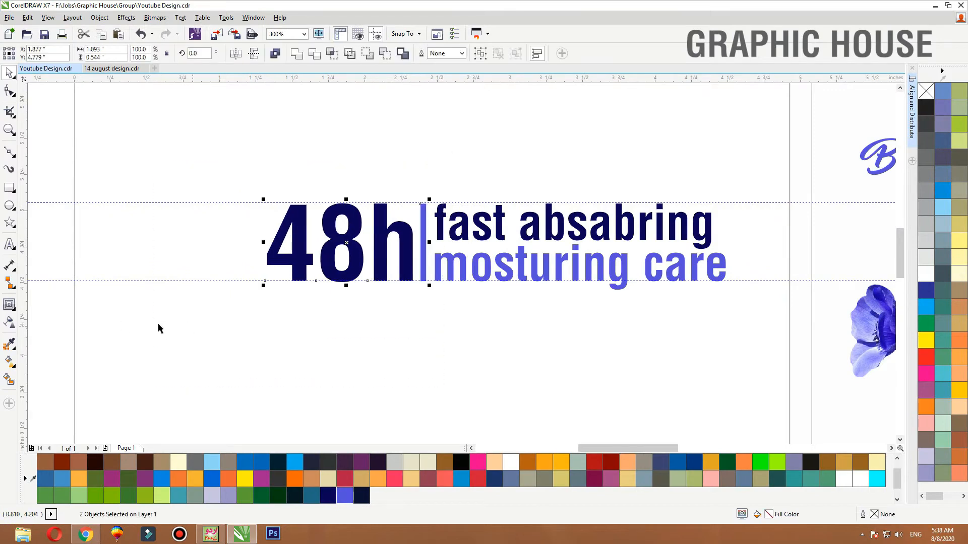
pyautogui.moveTo(128, 323); pyautogui.dragTo(420, 144)
pyautogui.moveTo(165, 132); pyautogui.dragTo(739, 331)
pyautogui.hotkey('ctrl', 'g')
pyautogui.scroll(-2, 210, 237)
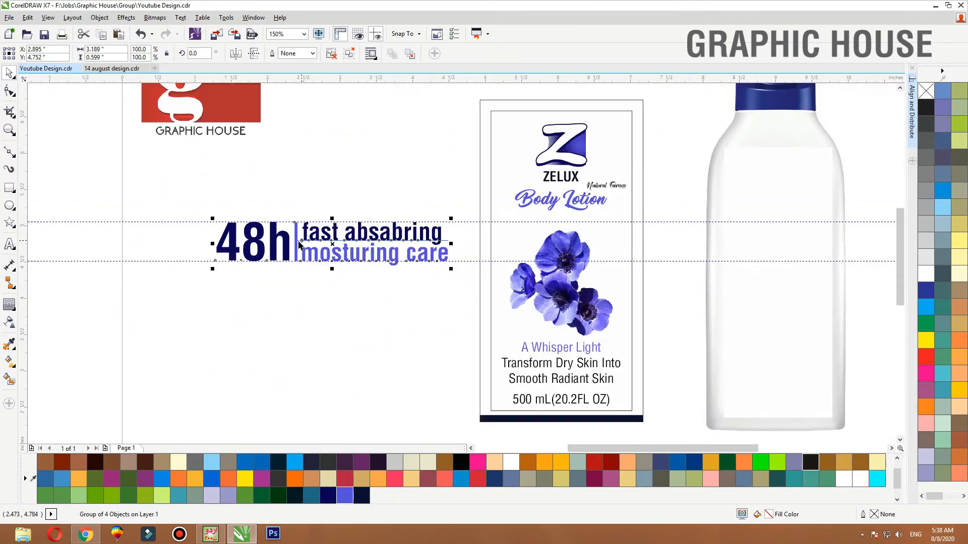
pyautogui.moveTo(452, 241); pyautogui.dragTo(692, 225)
# Delete the two horizontal guidelines.
pyautogui.click(704, 220)
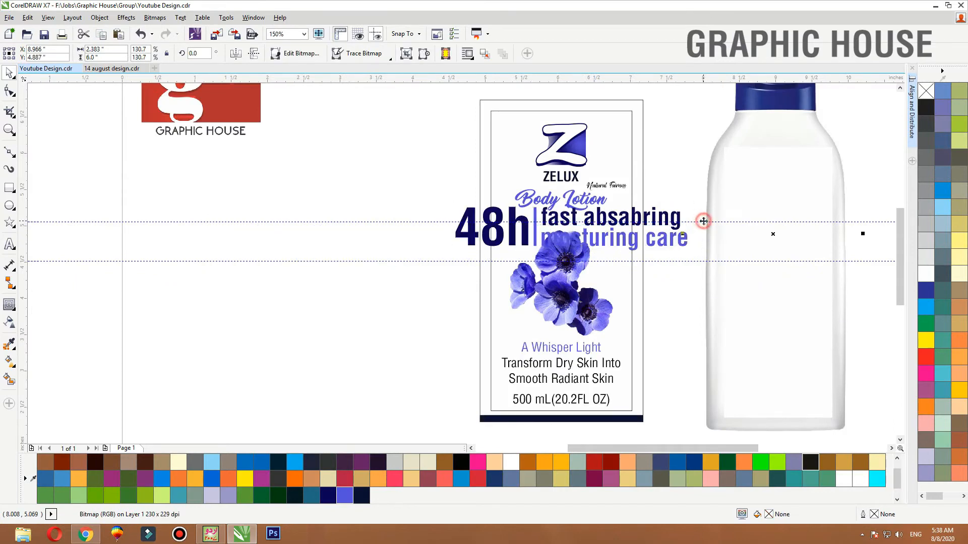
pyautogui.click(379, 226)
pyautogui.click(382, 220)
pyautogui.press('Delete')
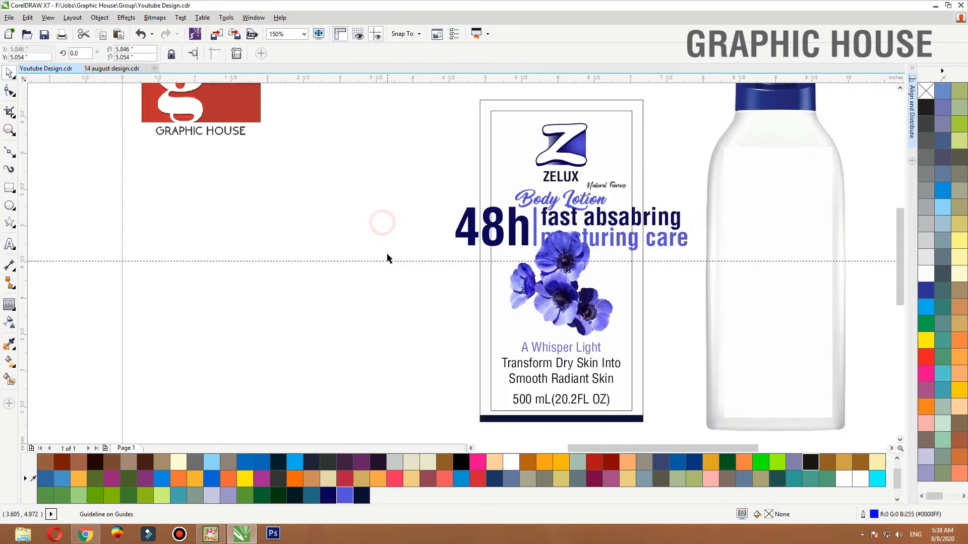
pyautogui.click(387, 261)
pyautogui.press('Delete')
# Scale the 48h tagline group down to about 1.2 inches wide and centre it horizontally on the label beneath "Body Lotion".
pyautogui.click(538, 230)
pyautogui.hotkey('shift', 'F2')
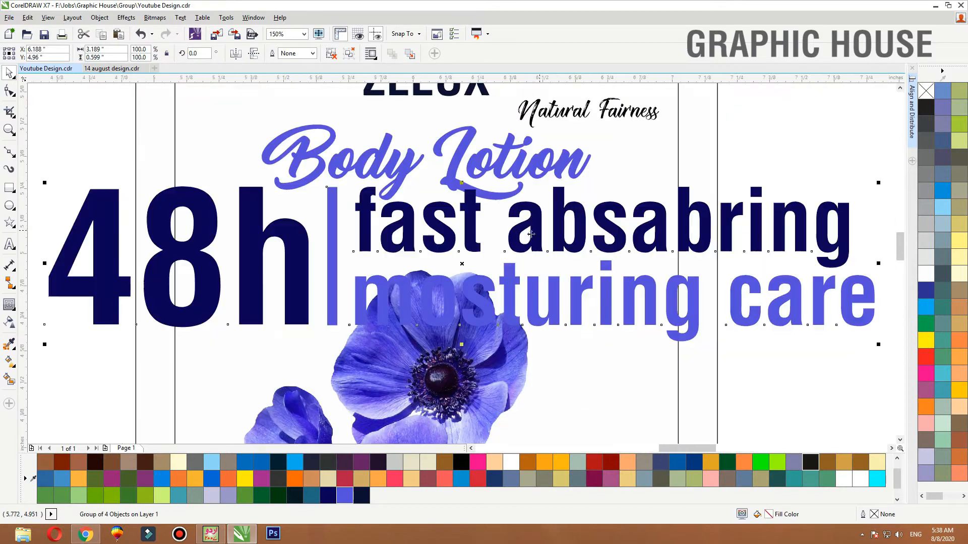
pyautogui.scroll(-2, 665, 221)
pyautogui.moveTo(692, 210); pyautogui.dragTo(508, 228)
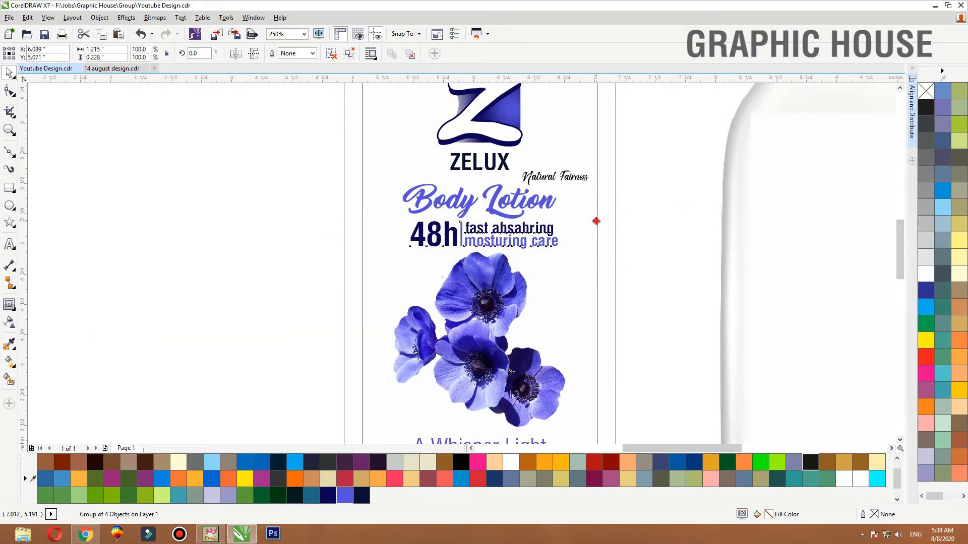
pyautogui.keyDown('shift'); pyautogui.click(596, 221); pyautogui.keyUp('shift')
pyautogui.press('c')
# Shrink the flower image to about 1.4 inches wide and shift it slightly down, closer to "A Whisper Light".
pyautogui.click(229, 227)
pyautogui.scroll(-1, 235, 205)
pyautogui.press('F2')
pyautogui.moveTo(207, 188); pyautogui.dragTo(559, 361)
pyautogui.click(418, 218)
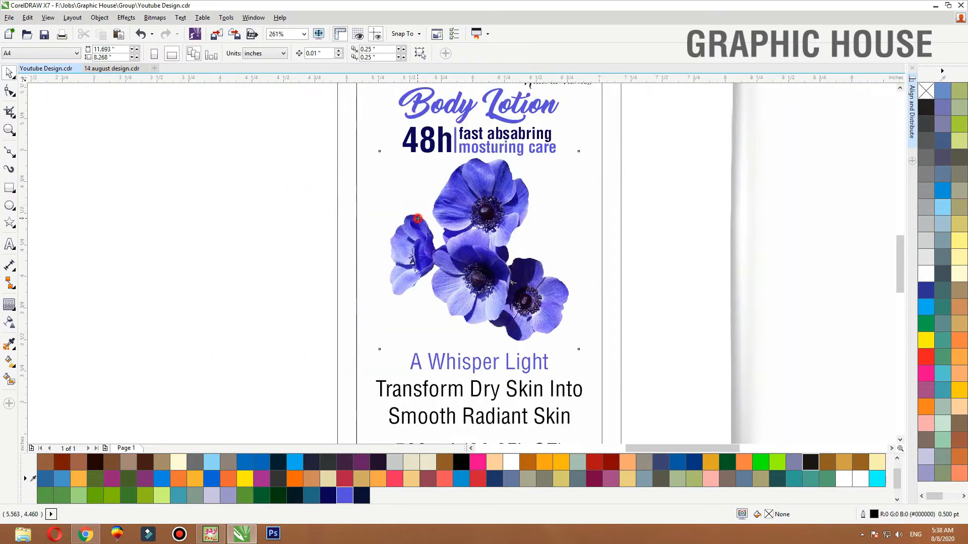
pyautogui.press('Down')
pyautogui.press('Down')
pyautogui.press('Down')
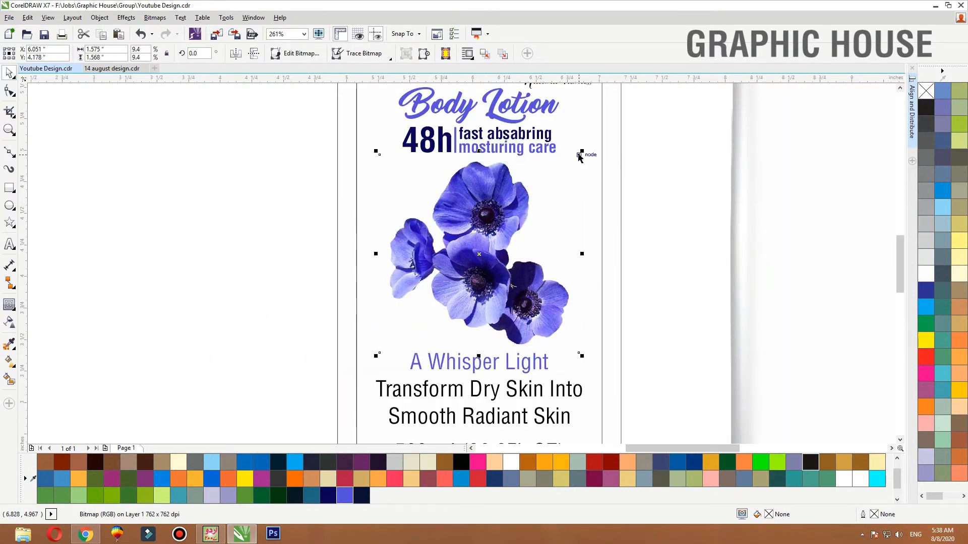
pyautogui.moveTo(580, 158); pyautogui.dragTo(570, 170)
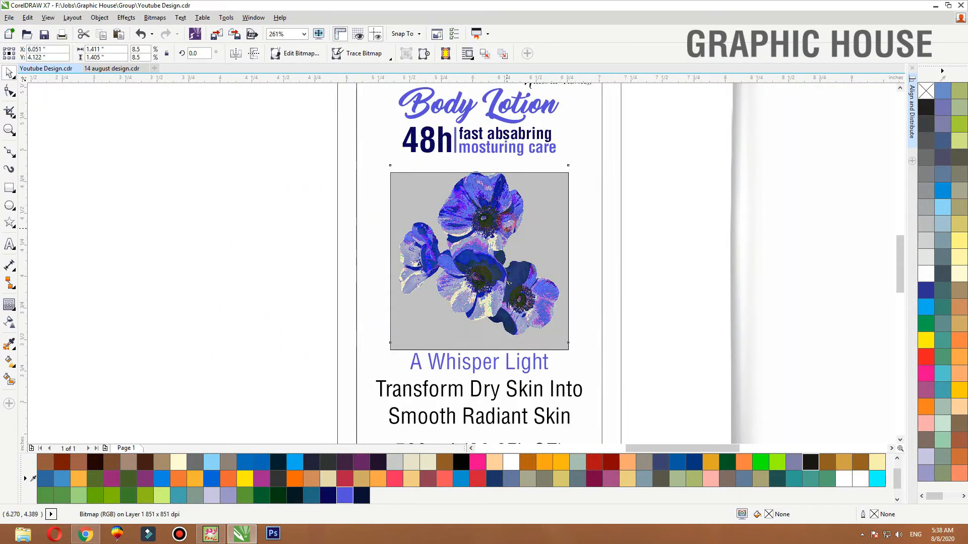
# Nudge the 48h tagline group down to open up space beneath "Body Lotion".
pyautogui.click(509, 149)
pyautogui.press('Down')
pyautogui.press('Down')
pyautogui.press('Down')
pyautogui.press('Down')
pyautogui.press('Down')
pyautogui.press('Down')
pyautogui.press('Down')
pyautogui.keyDown('shift'); pyautogui.click(589, 141); pyautogui.keyUp('shift')
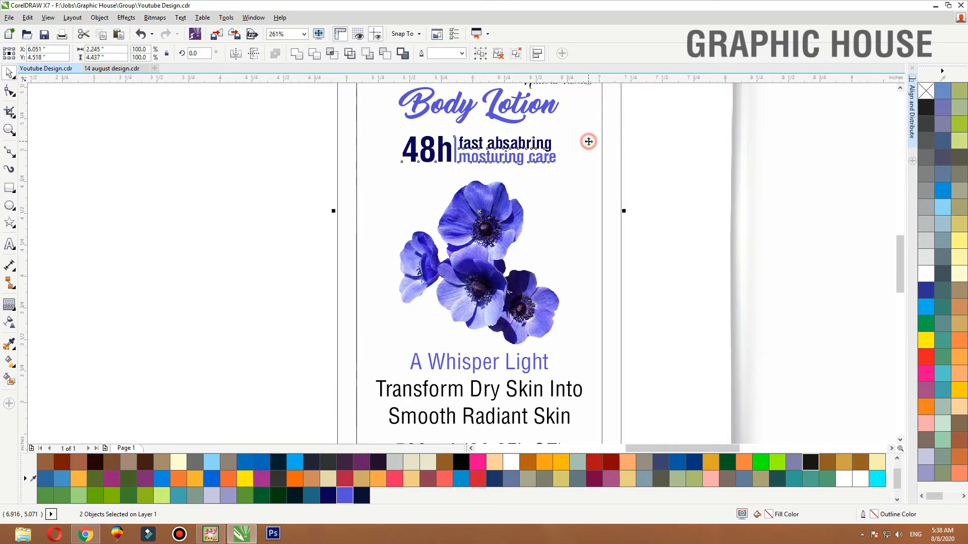
pyautogui.click(275, 156)
pyautogui.click(338, 163)
pyautogui.hotkey('shift', 'F2')
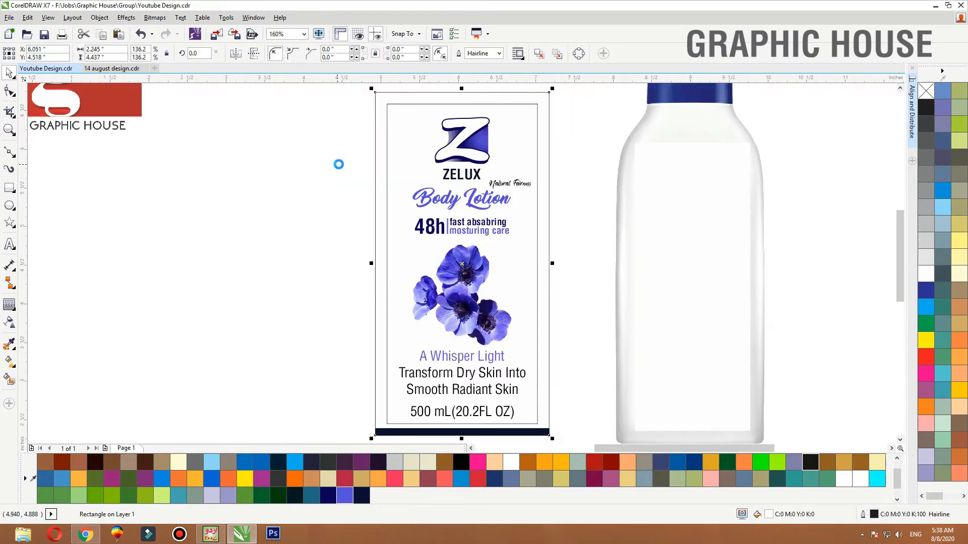
pyautogui.click(279, 160)
# Move the 48h tagline group a little further down, closer to the flowers.
pyautogui.click(523, 183)
pyautogui.click(504, 220)
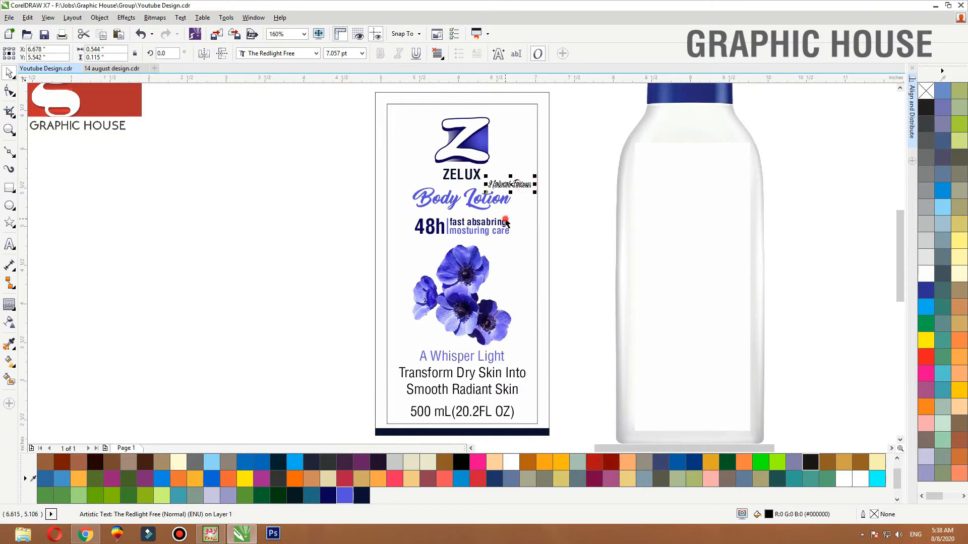
pyautogui.press('F2')
pyautogui.moveTo(301, 192); pyautogui.dragTo(656, 252)
pyautogui.click(446, 272)
pyautogui.press('Down')
pyautogui.press('Down')
pyautogui.press('Down')
pyautogui.press('Down')
pyautogui.press('Down')
pyautogui.press('Down')
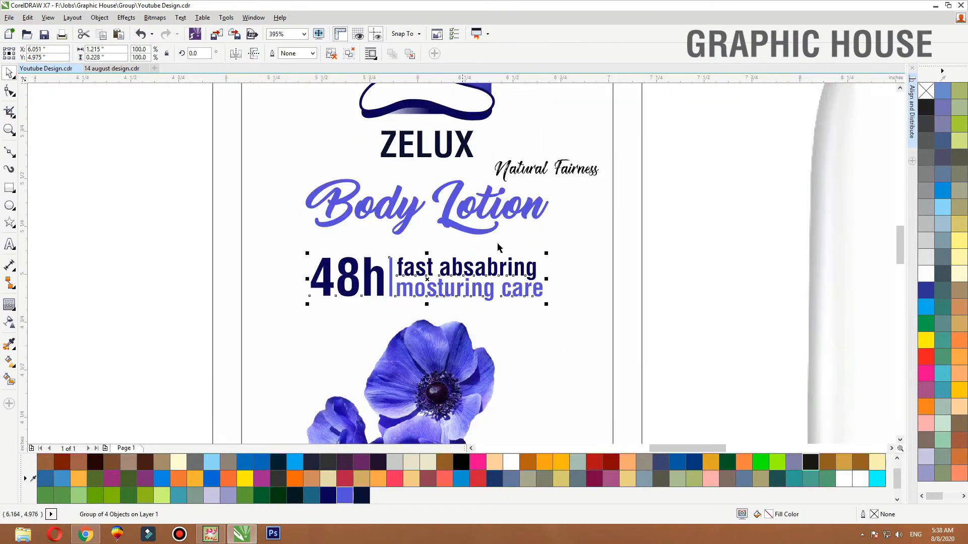
# Nudge "Body Lotion" slightly down between the ZELUX name and the 48h tagline.
pyautogui.click(459, 229)
pyautogui.press('Down')
pyautogui.press('Down')
pyautogui.press('Down')
pyautogui.press('Down')
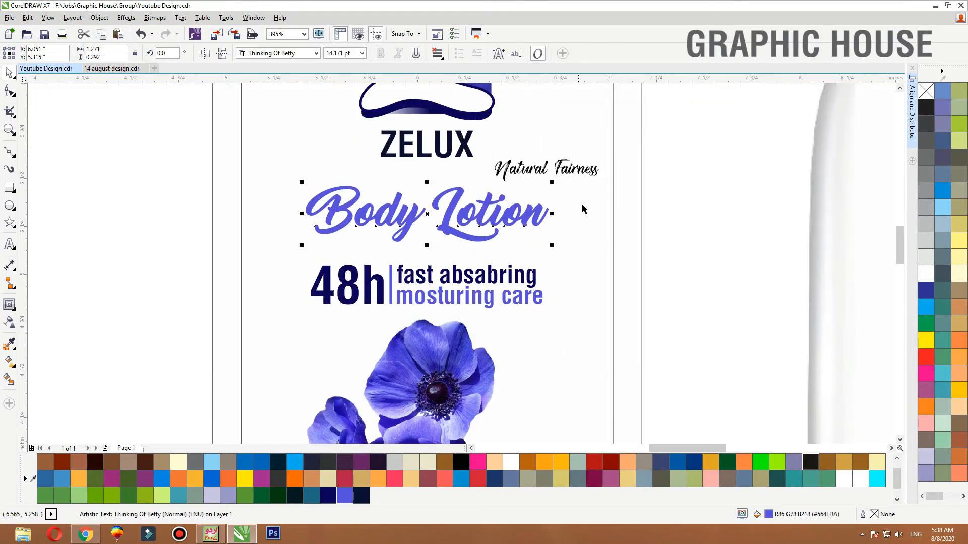
# Enlarge "Body Lotion" so it spans most of the width inside the margin frame, keeping it centred on the label.
pyautogui.moveTo(557, 181); pyautogui.dragTo(583, 175)
pyautogui.keyDown('shift'); pyautogui.click(612, 199); pyautogui.keyUp('shift')
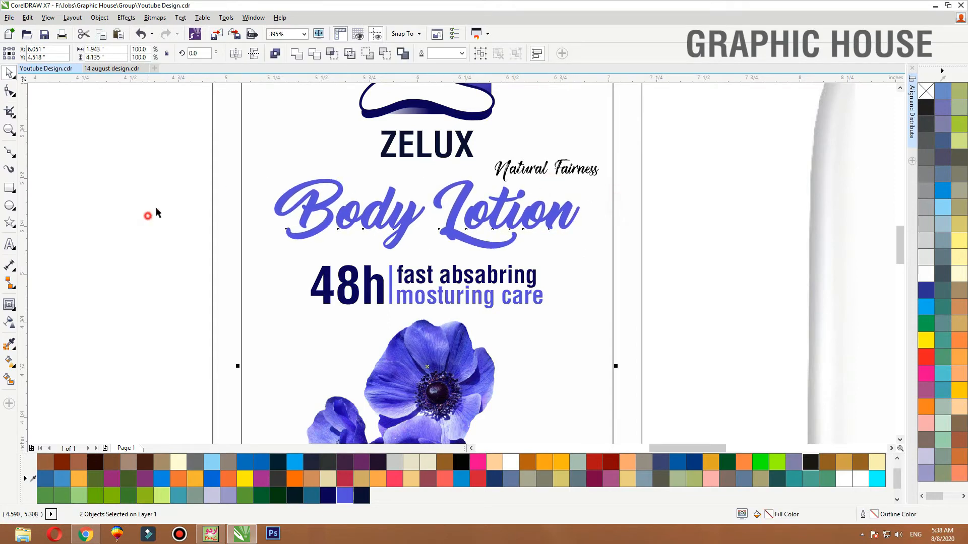
pyautogui.click(148, 216)
pyautogui.click(213, 164)
pyautogui.hotkey('shift', 'F2')
pyautogui.click(197, 193)
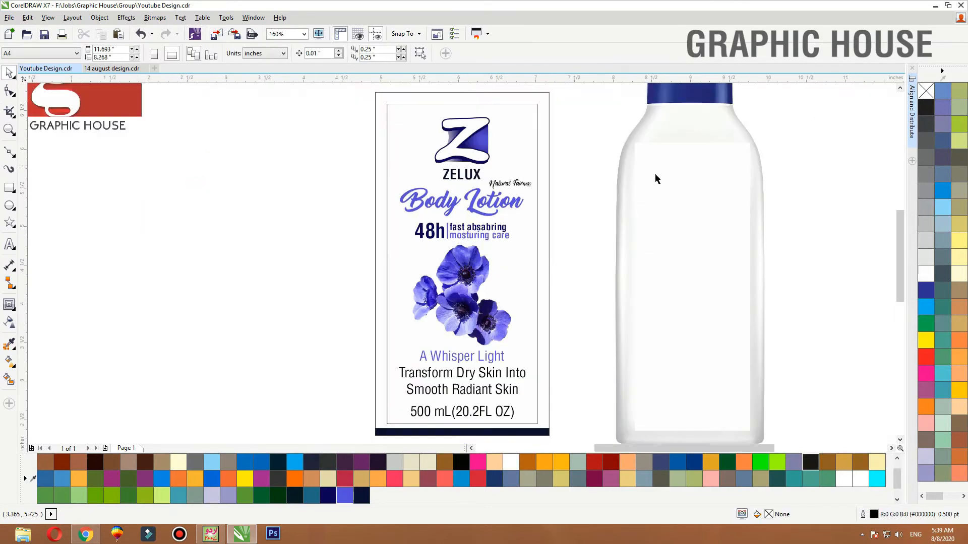
# Shift "Natural Fairness" slightly left and down, closer to the enlarged "Body Lotion" lettering.
pyautogui.click(510, 186)
pyautogui.keyDown('ctrl'); pyautogui.click(510, 185); pyautogui.keyUp('ctrl')
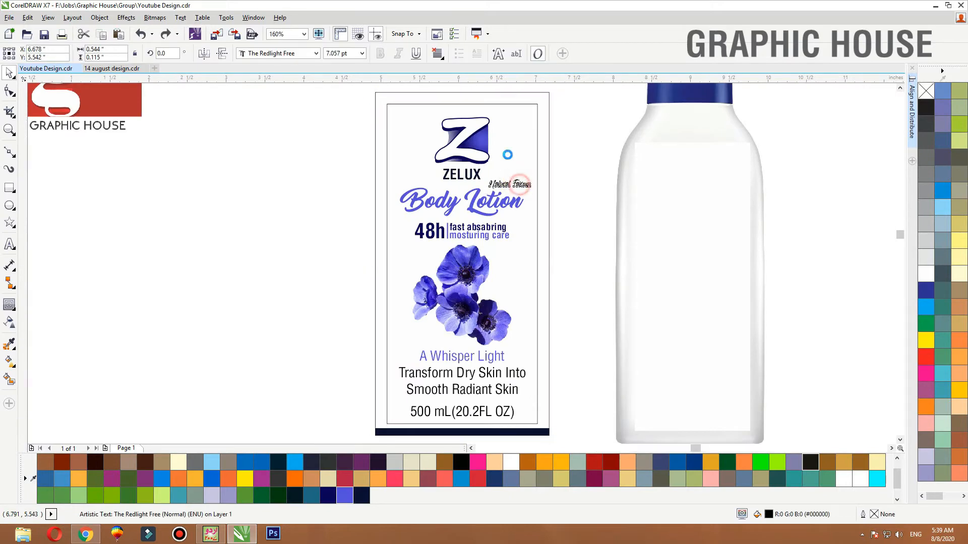
pyautogui.hotkey('shift', 'F2')
pyautogui.moveTo(517, 196); pyautogui.dragTo(492, 211)
pyautogui.scroll(-2, 666, 185)
# Remove the outline of the inner margin frame on the label.
pyautogui.click(671, 186)
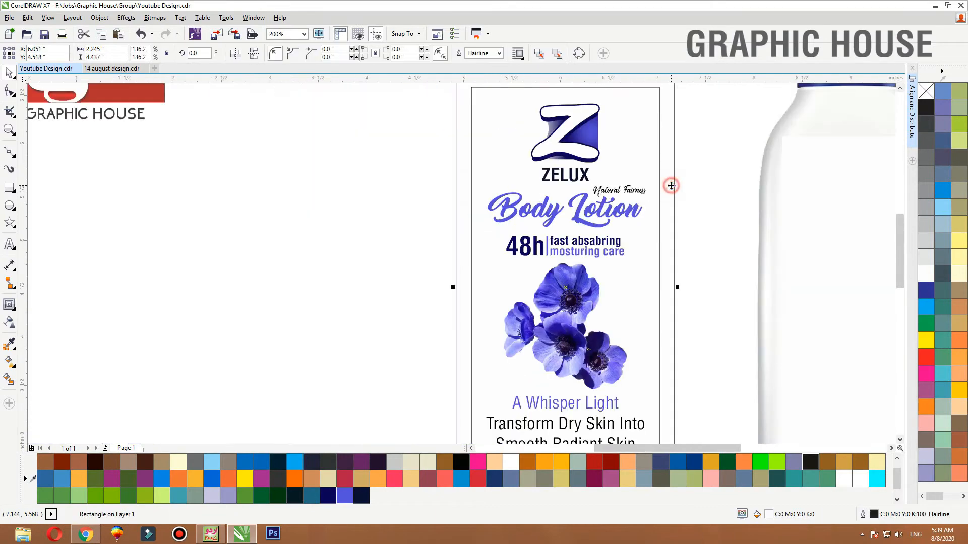
pyautogui.hotkey('shift', 'F2')
pyautogui.click(210, 181)
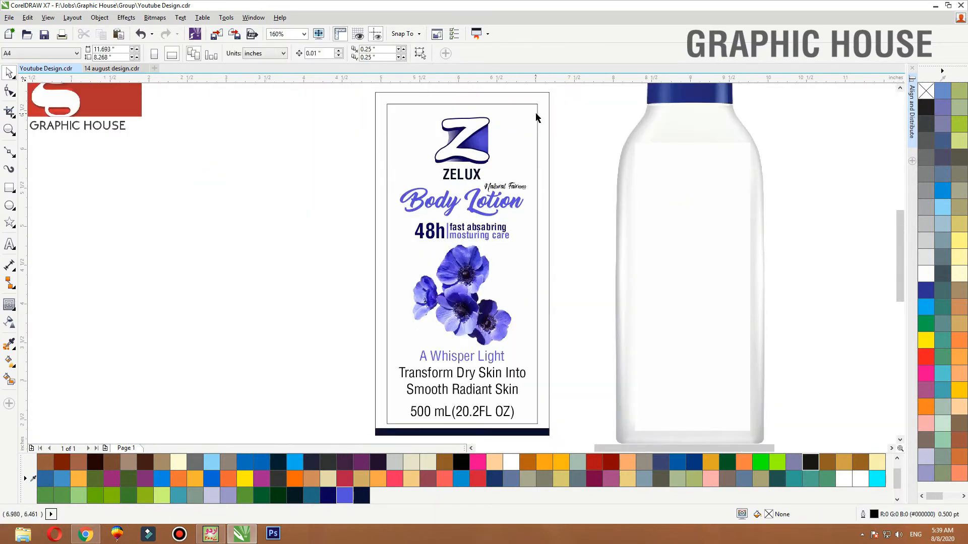
pyautogui.click(537, 115)
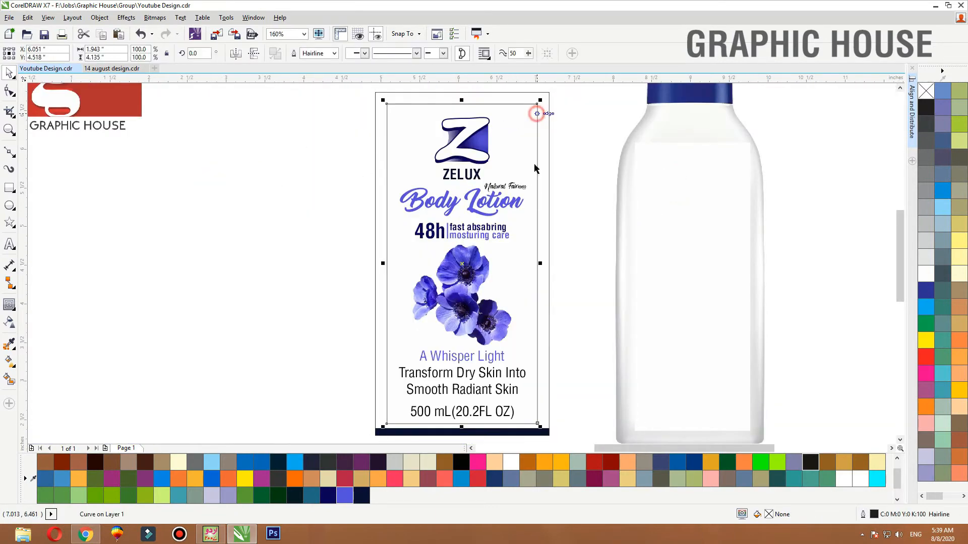
pyautogui.rightClick(926, 91)
# Lower the 500 mL line slightly, shrink it to about 1 inch wide and colour it navy.
pyautogui.press('F2')
pyautogui.moveTo(295, 311); pyautogui.dragTo(636, 457)
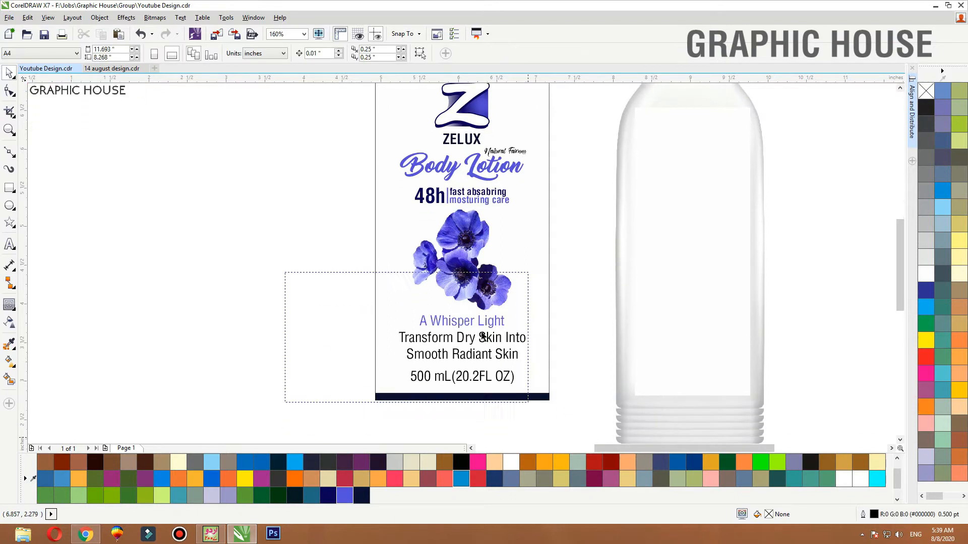
pyautogui.press('F2')
pyautogui.moveTo(224, 159); pyautogui.dragTo(630, 259)
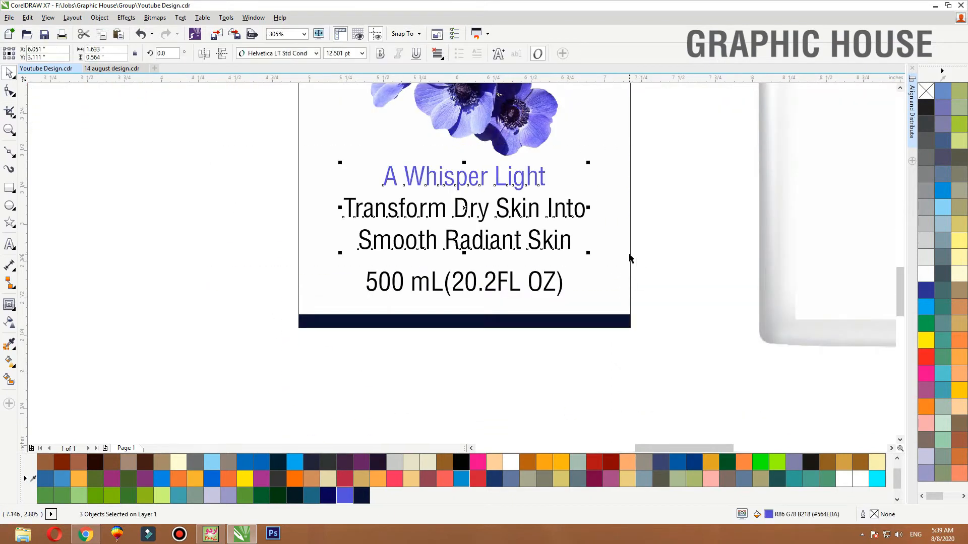
pyautogui.keyDown('shift'); pyautogui.click(630, 255); pyautogui.keyUp('shift')
pyautogui.click(558, 381)
pyautogui.moveTo(493, 277); pyautogui.dragTo(493, 282)
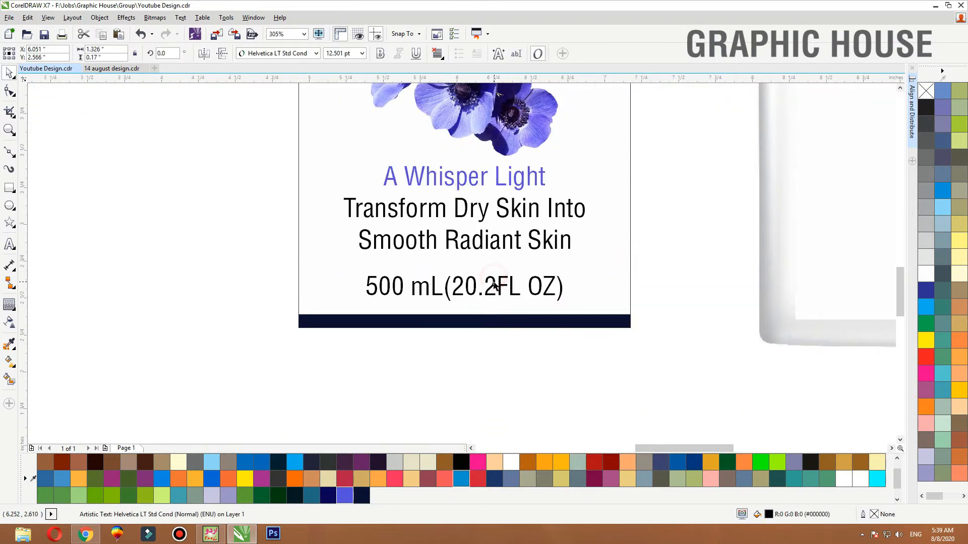
pyautogui.moveTo(560, 272); pyautogui.dragTo(541, 271)
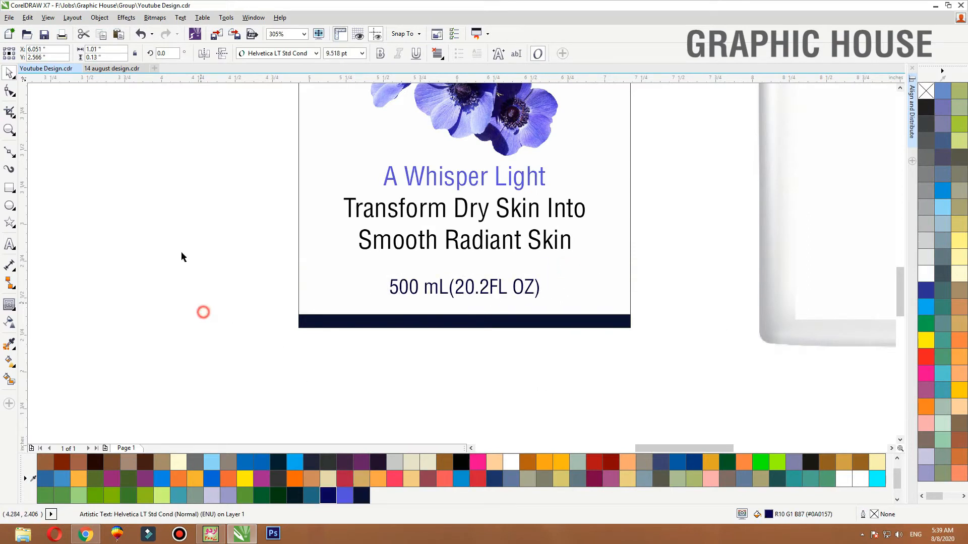
# Nudge the three lines from "A Whisper Light" to "Smooth Radiant Skin" down, closer to the 500 mL line.
pyautogui.moveTo(181, 252); pyautogui.dragTo(663, 153)
pyautogui.press('Down')
pyautogui.press('Down')
pyautogui.press('Down')
pyautogui.press('Down')
pyautogui.press('Down')
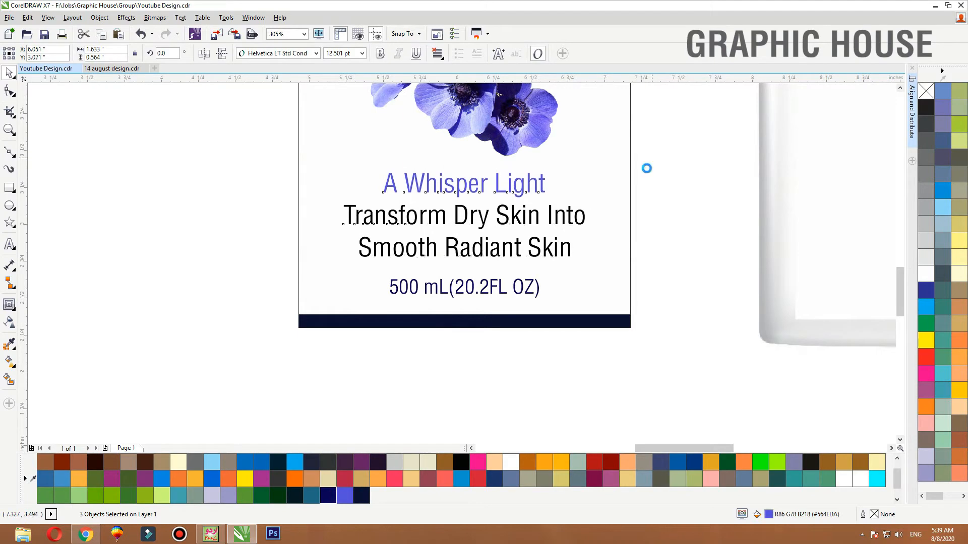
pyautogui.keyDown('shift'); pyautogui.click(621, 199); pyautogui.keyUp('shift')
pyautogui.click(650, 362)
pyautogui.click(613, 300)
pyautogui.hotkey('shift', 'F2')
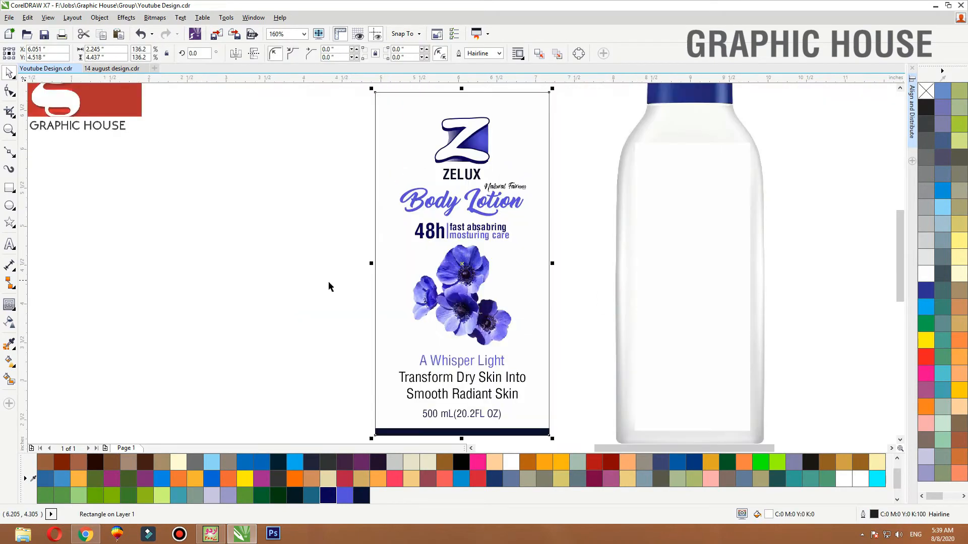
# Nudge the flower image slightly down between the 48h tagline and "A Whisper Light".
pyautogui.click(328, 286)
pyautogui.hotkey('shift', 'F4')
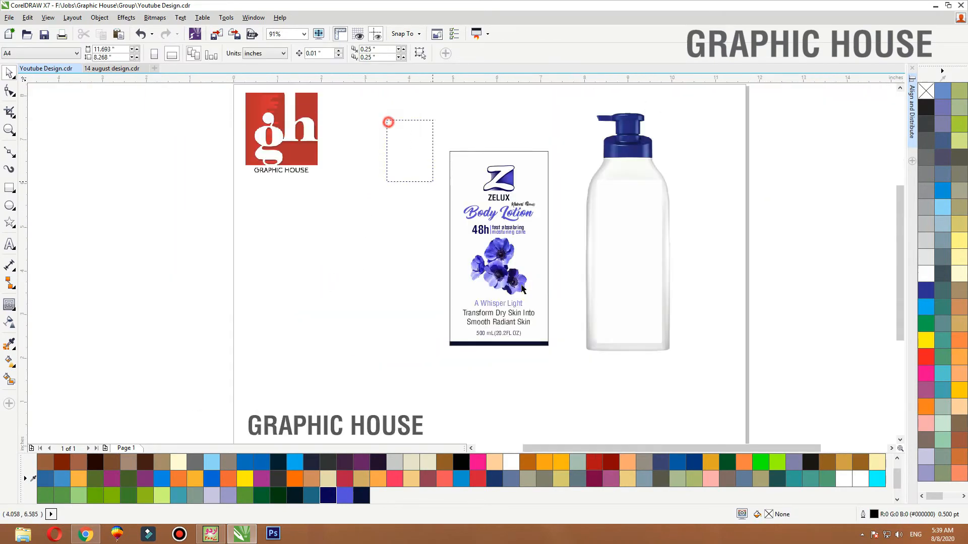
pyautogui.moveTo(521, 288); pyautogui.dragTo(564, 376)
pyautogui.click(382, 339)
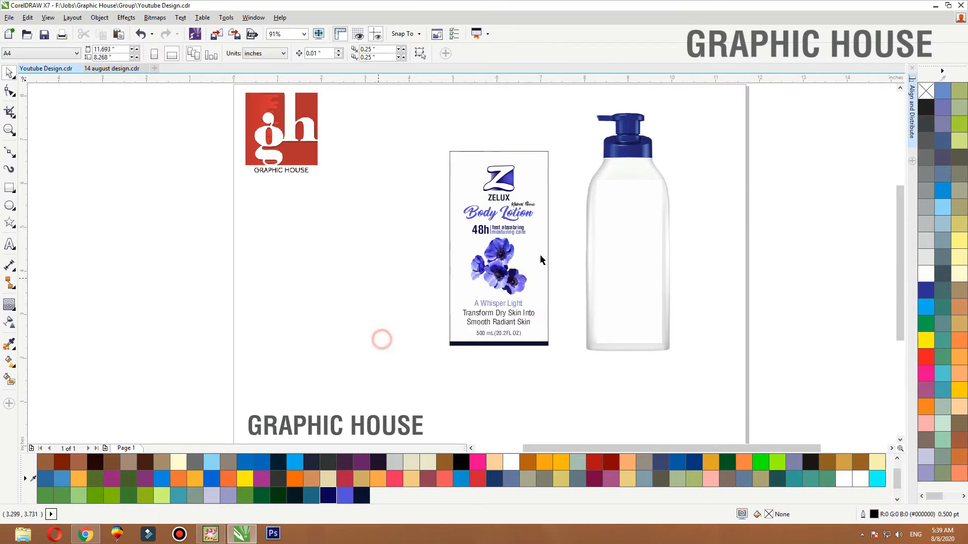
pyautogui.click(490, 271)
pyautogui.click(428, 272)
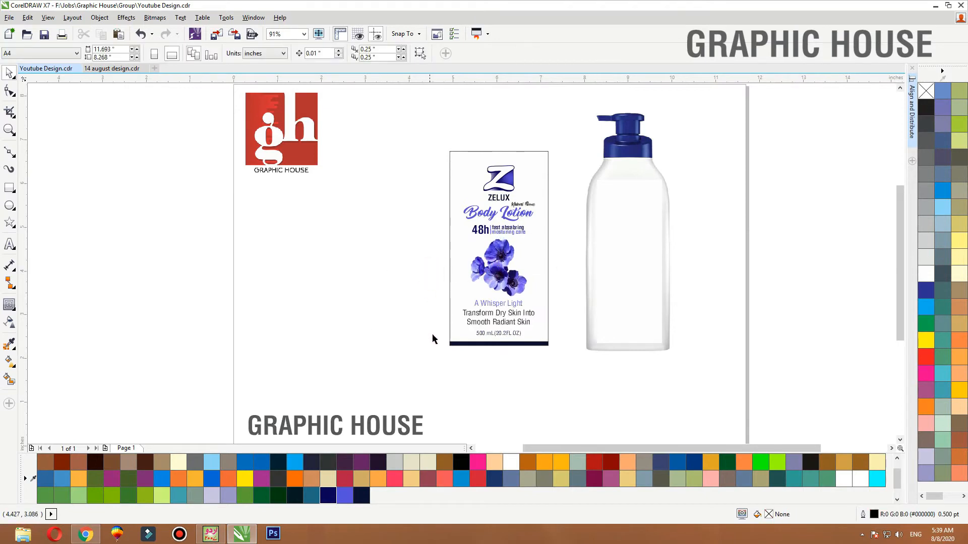
# Move the pump bottle off the right side of the page and place a copy of the whole label beside the original.
pyautogui.moveTo(420, 363); pyautogui.dragTo(569, 108)
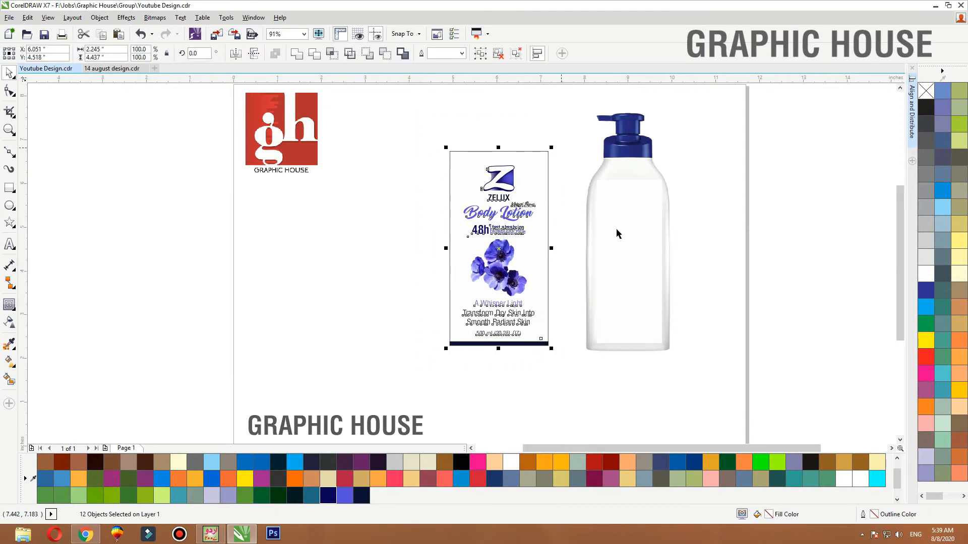
pyautogui.moveTo(625, 244); pyautogui.dragTo(818, 242)
pyautogui.moveTo(616, 374); pyautogui.dragTo(410, 150)
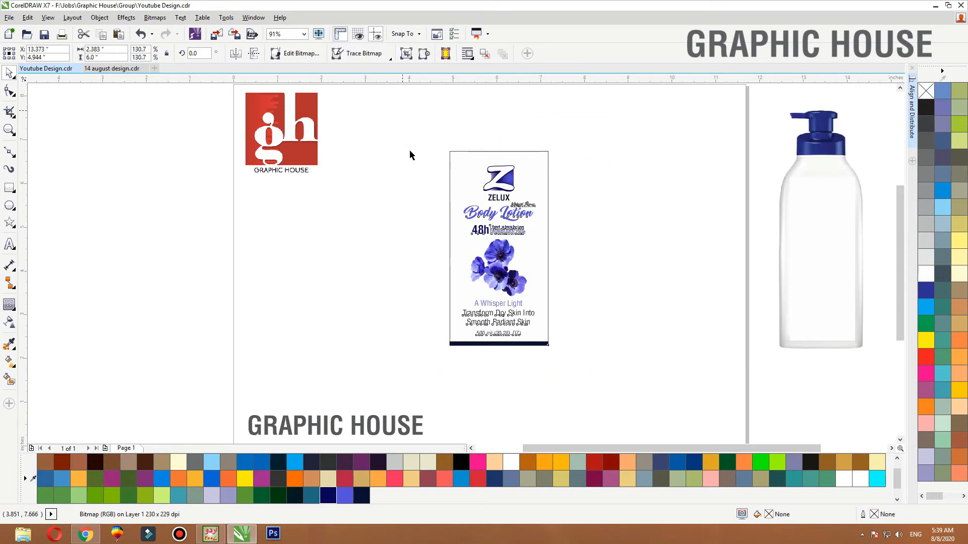
pyautogui.moveTo(496, 268); pyautogui.dragTo(639, 270)
pyautogui.rightClick(638, 271)
# Place a copy of the flower image over the upper-left corner of the original label.
pyautogui.click(487, 264)
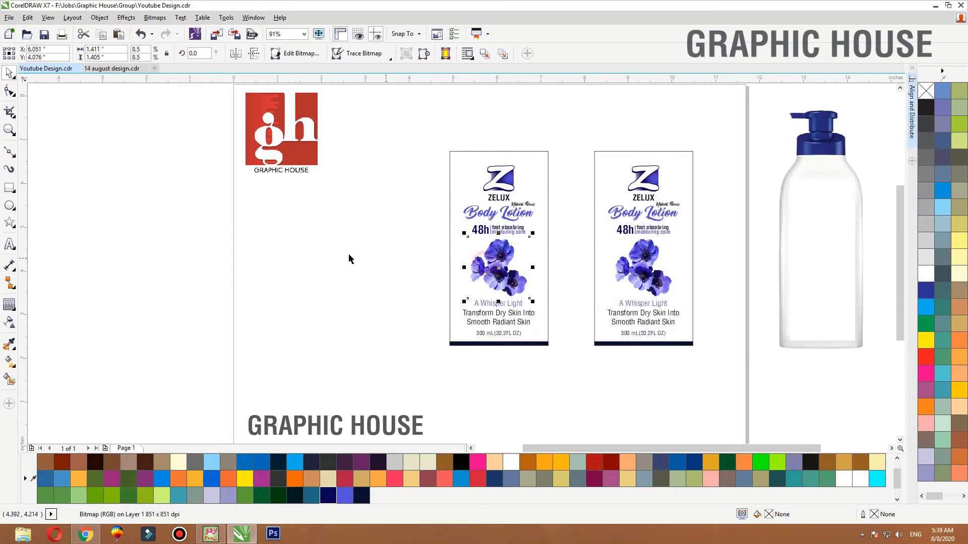
pyautogui.click(349, 255)
pyautogui.moveTo(478, 278); pyautogui.dragTo(433, 161)
pyautogui.press('F2')
pyautogui.moveTo(356, 126); pyautogui.dragTo(708, 238)
pyautogui.rightClick(500, 180)
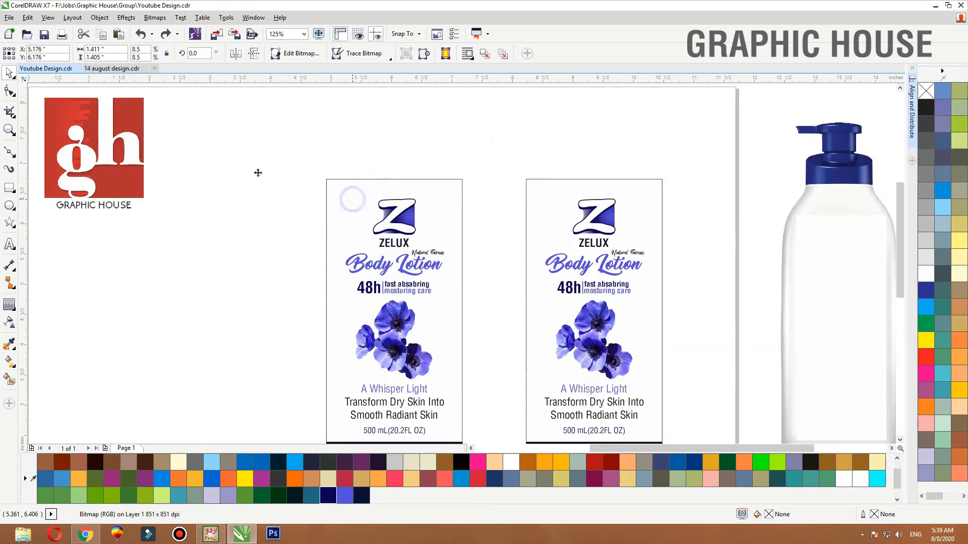
pyautogui.moveTo(202, 133); pyautogui.dragTo(679, 320)
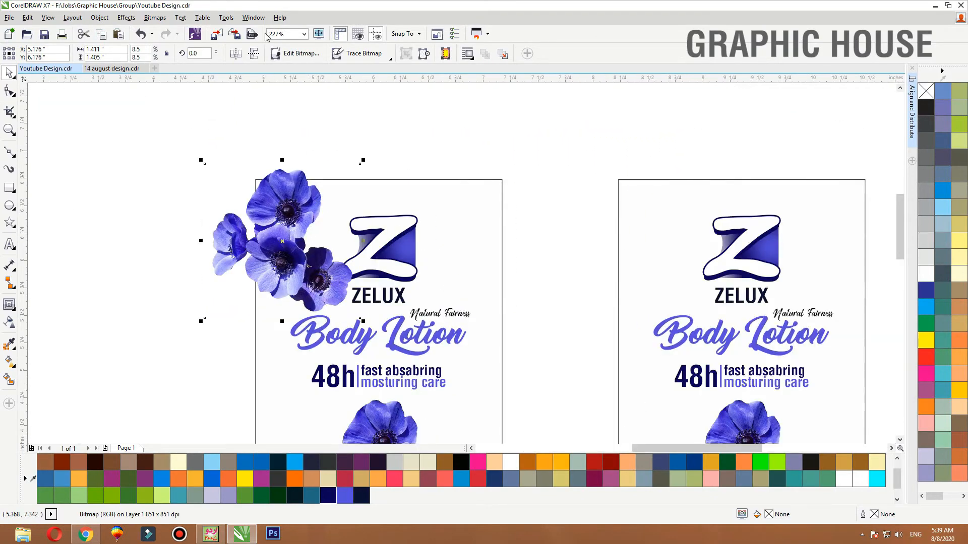
# Apply a Gaussian Blur with a 24-pixel radius to the copied flower image.
pyautogui.click(143, 17)
pyautogui.moveTo(201, 307)
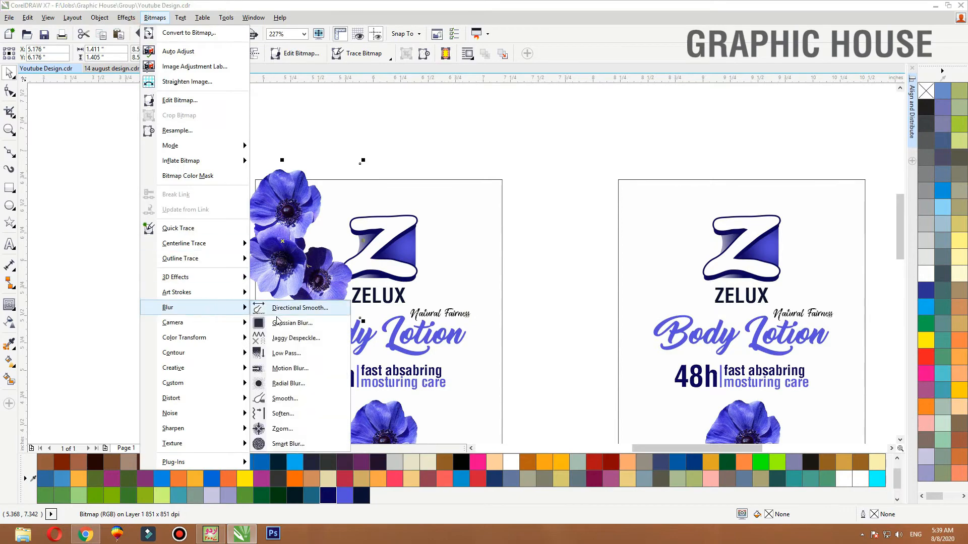
pyautogui.click(277, 322)
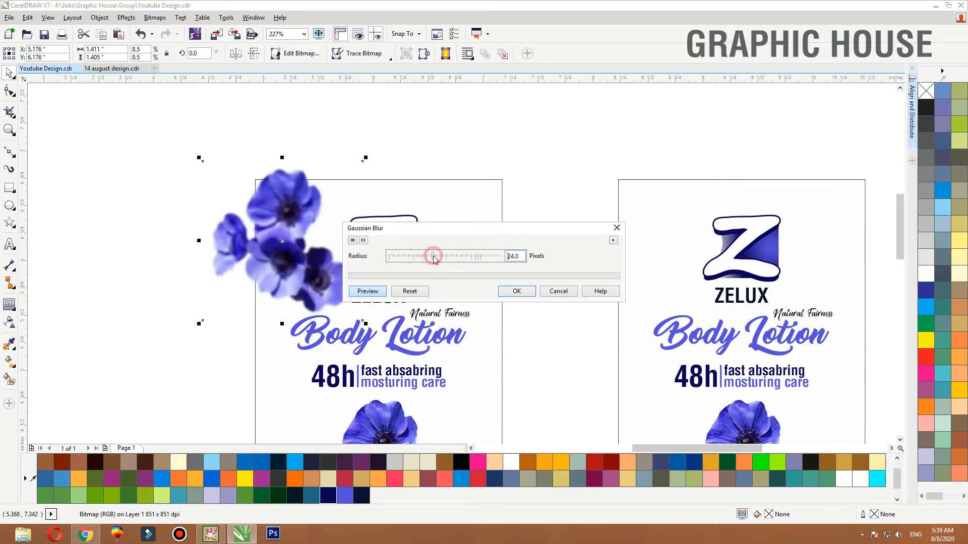
pyautogui.click(524, 293)
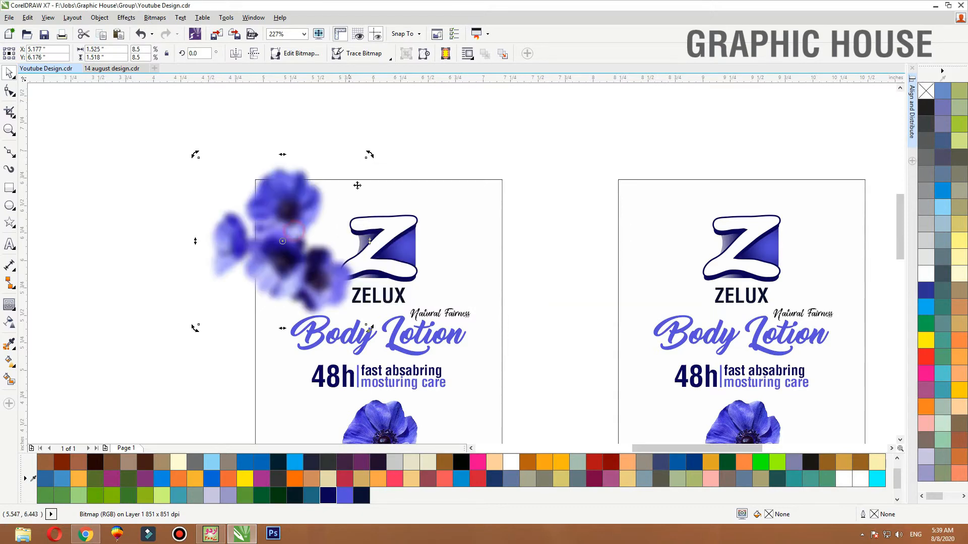
# Rotate the blurred flowers to about 278°, enlarge them to about 4.1 inches wide and position them over the label's upper-left corner.
pyautogui.moveTo(370, 157); pyautogui.dragTo(298, 287)
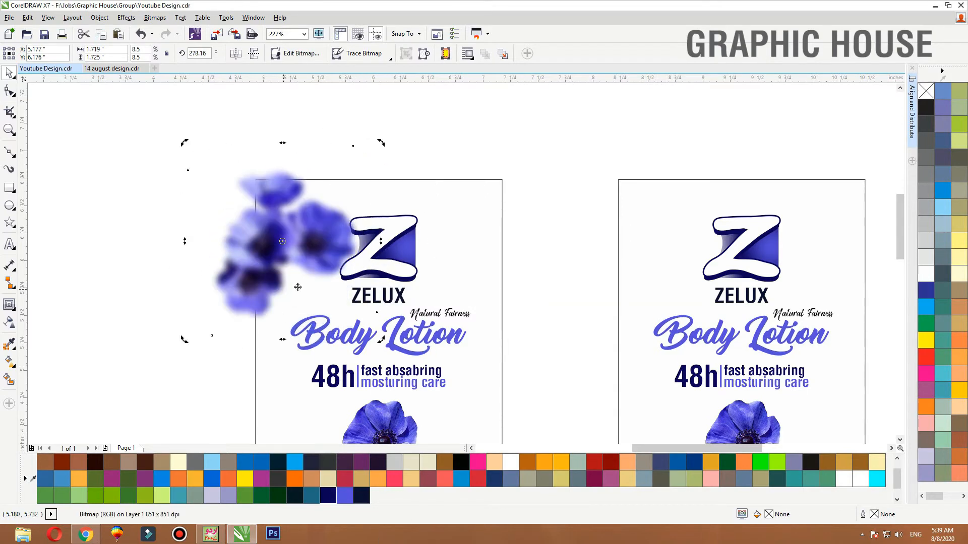
pyautogui.moveTo(276, 227); pyautogui.dragTo(311, 188)
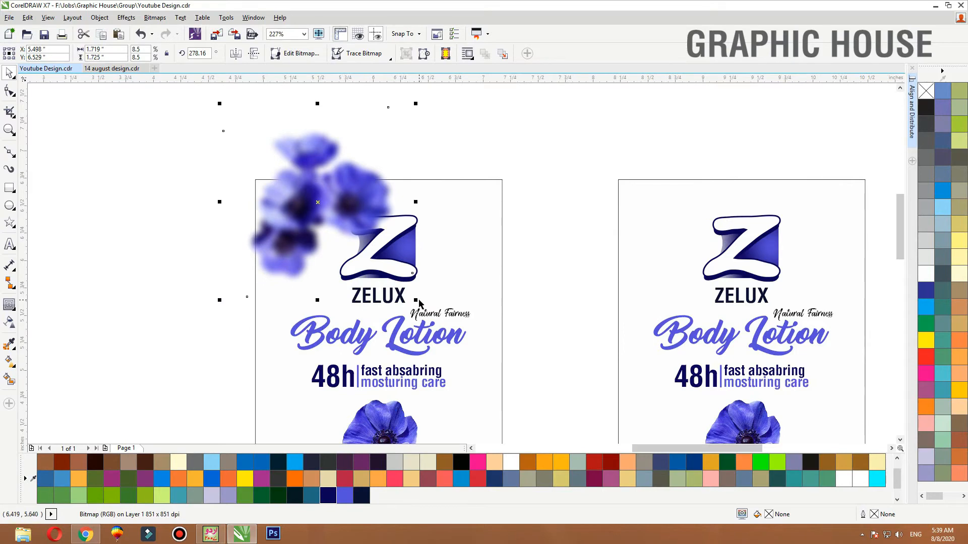
pyautogui.moveTo(416, 300); pyautogui.dragTo(614, 433)
pyautogui.moveTo(468, 221); pyautogui.dragTo(484, 179)
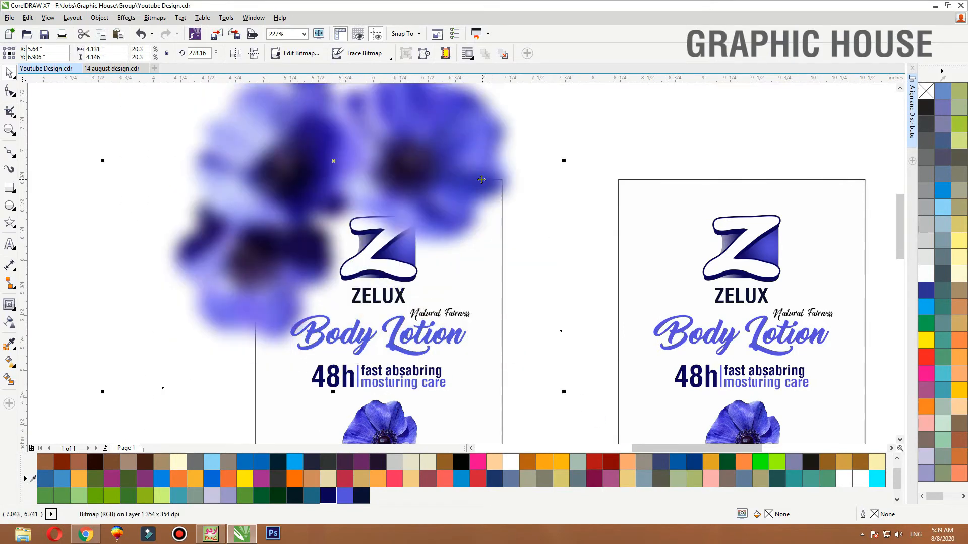
# PowerClip the blurred flowers inside the original label's background rectangle.
pyautogui.rightClick(467, 138)
pyautogui.click(484, 145)
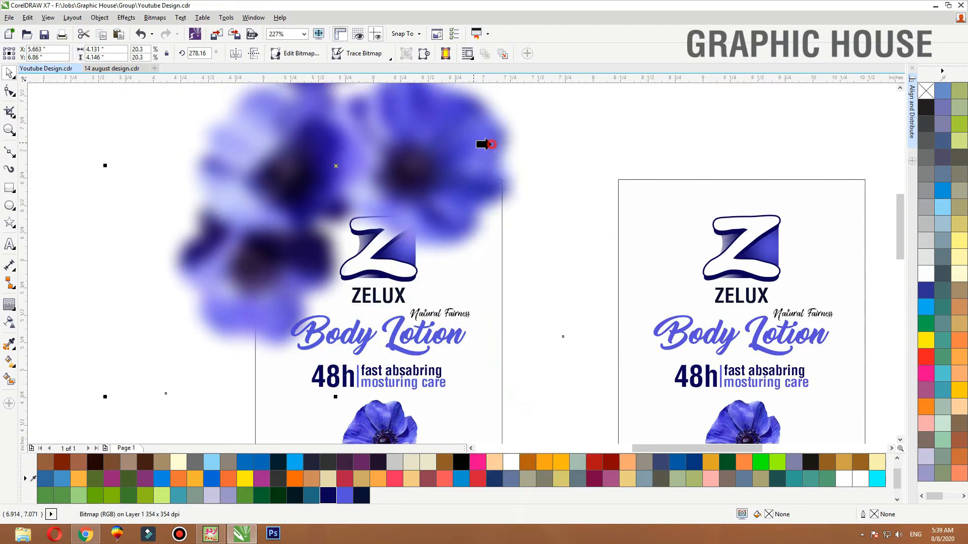
pyautogui.click(501, 410)
pyautogui.hotkey('shift', 'F2')
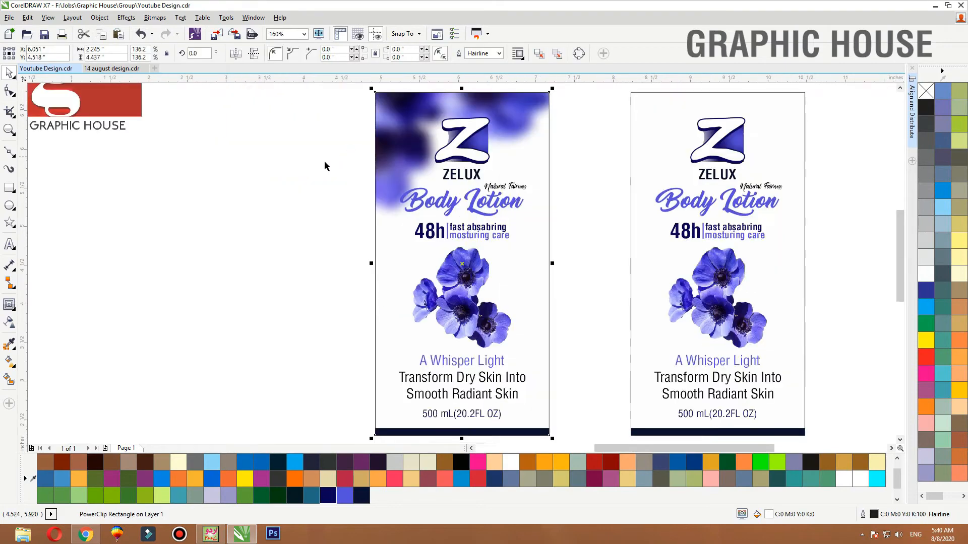
# Open the label's clipped contents, copy the blurred flowers down to the label's lower end and mirror the copy vertically.
pyautogui.click(279, 187)
pyautogui.doubleClick(417, 124)
pyautogui.moveTo(407, 135); pyautogui.dragTo(421, 298)
pyautogui.scroll(-1, 402, 129)
pyautogui.rightClick(354, 235)
pyautogui.click(256, 60)
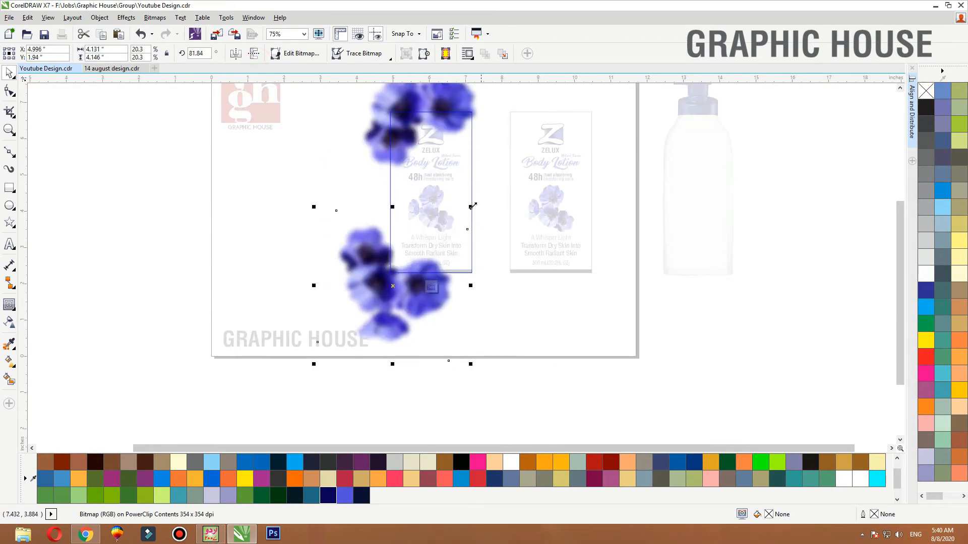
# Shrink the mirrored blurred flowers, fit them into the label's lower-left corner and finish editing the clipped contents.
pyautogui.moveTo(469, 207); pyautogui.dragTo(431, 250)
pyautogui.moveTo(398, 305); pyautogui.dragTo(389, 295)
pyautogui.keyDown('ctrl'); pyautogui.click(305, 262); pyautogui.keyUp('ctrl')
pyautogui.hotkey('shift', 'F2')
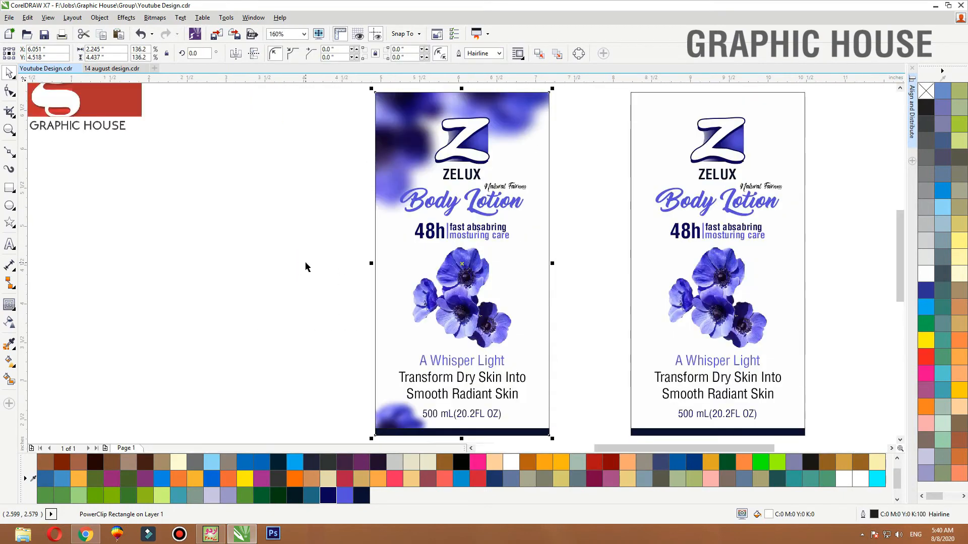
pyautogui.click(302, 215)
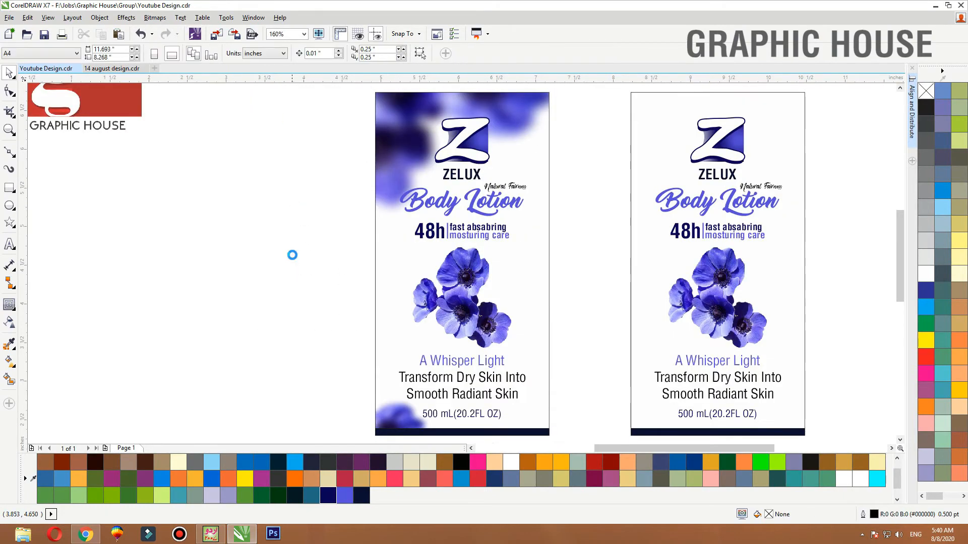
# Place a copy of the blurred-flower label beside the plain label and move the pump bottle further right.
pyautogui.hotkey('shift', 'F4')
pyautogui.moveTo(331, 96); pyautogui.dragTo(470, 386)
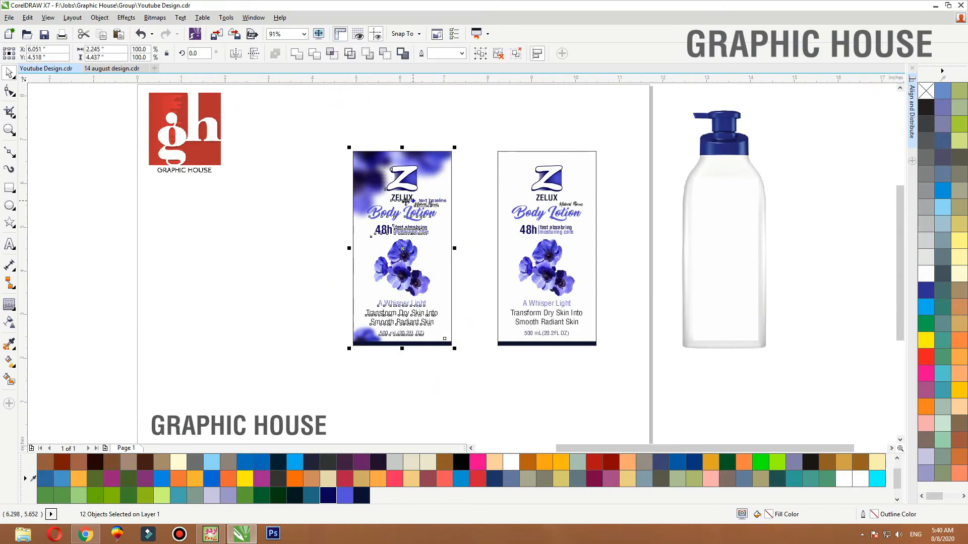
pyautogui.moveTo(403, 207); pyautogui.dragTo(657, 212)
pyautogui.moveTo(721, 244); pyautogui.dragTo(821, 240)
# Open the original label's clipped contents and delete both blurred flower images.
pyautogui.press('F10')
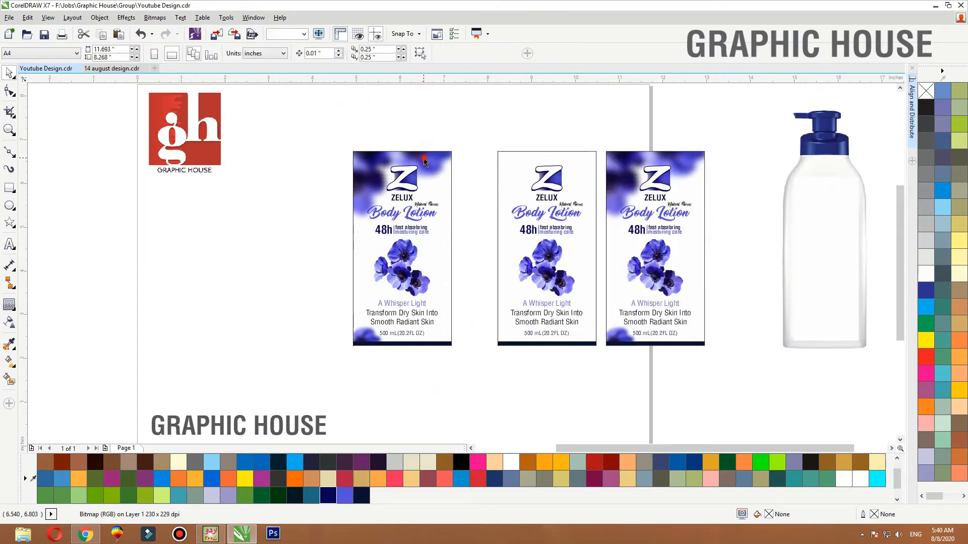
pyautogui.click(427, 159)
pyautogui.click(433, 151)
pyautogui.press('space')
pyautogui.keyDown('ctrl'); pyautogui.click(435, 156); pyautogui.keyUp('ctrl')
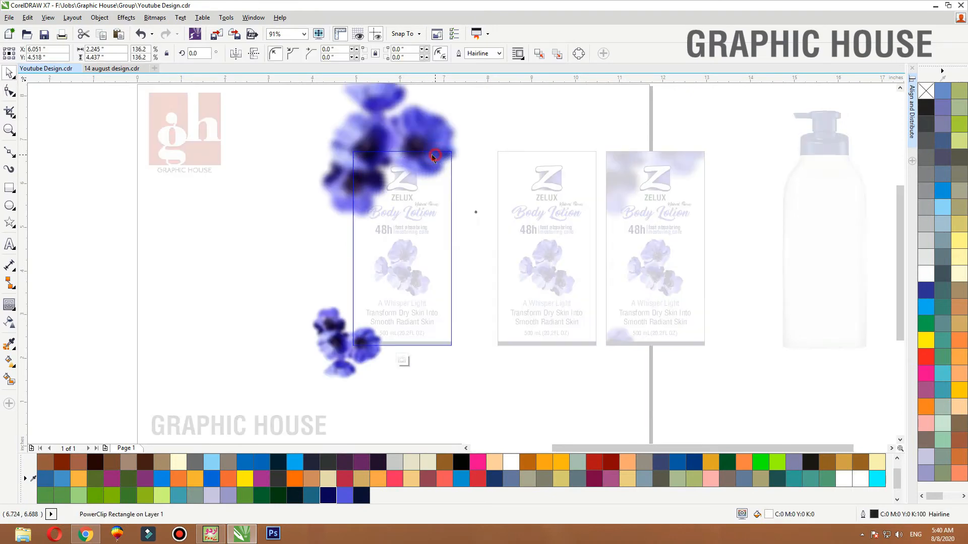
pyautogui.click(436, 155)
pyautogui.press('Delete')
pyautogui.click(366, 349)
pyautogui.press('Delete')
pyautogui.press('F2')
pyautogui.moveTo(257, 135); pyautogui.dragTo(577, 246)
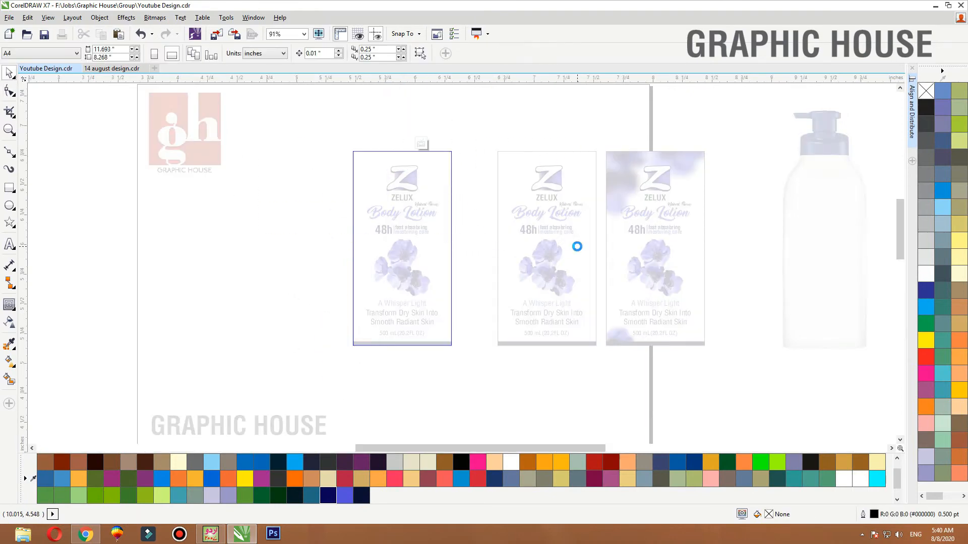
# Draw a rectangle about 3.8 by 1.8 inches across the label's upper part, filled navy (#0A0157) with no outline and roughly centred.
pyautogui.click(9, 188)
pyautogui.moveTo(164, 147)
pyautogui.mouseDown()
pyautogui.moveTo(616, 380)
pyautogui.moveTo(619, 362)
pyautogui.mouseUp()
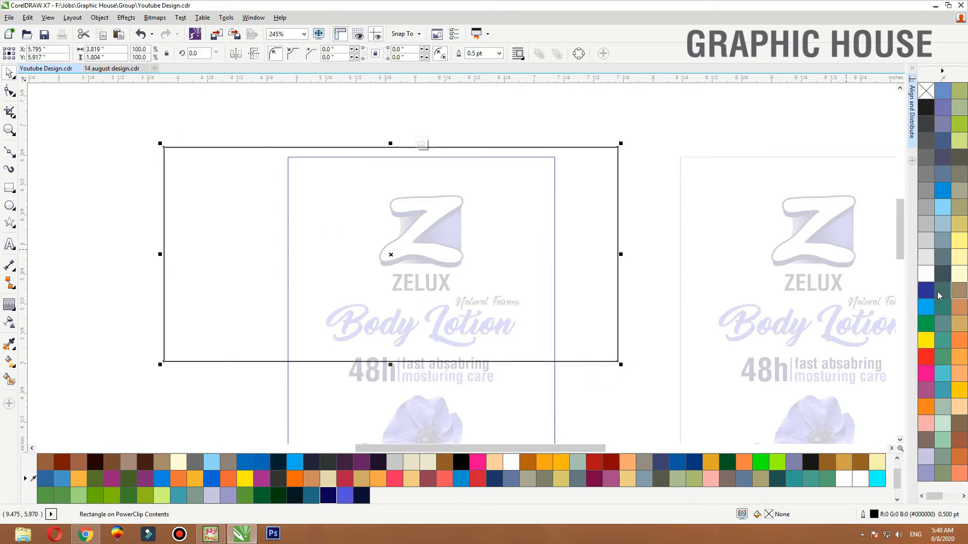
pyautogui.click(327, 496)
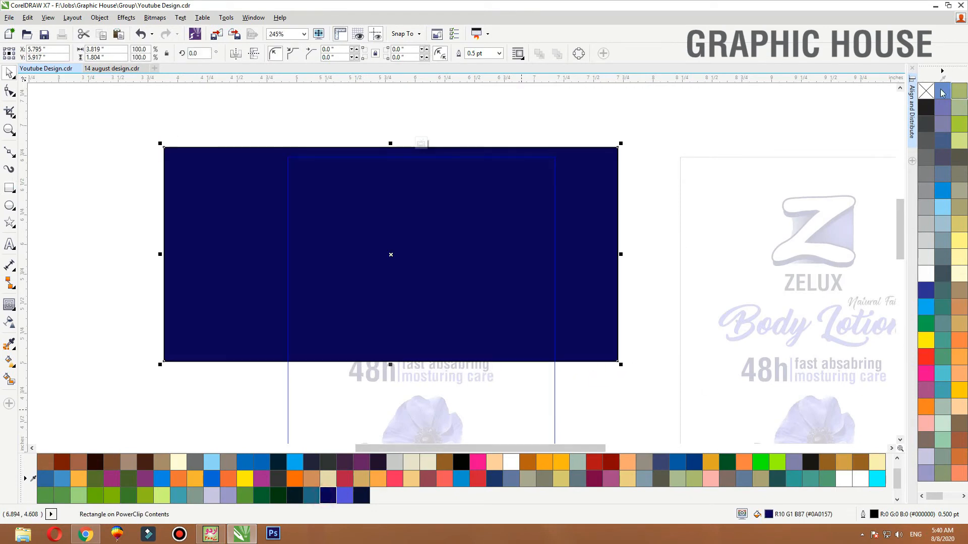
pyautogui.rightClick(926, 91)
pyautogui.moveTo(386, 221); pyautogui.dragTo(416, 221)
# Convert the navy rectangle to curves and bend its lower edge into an S-shaped wave around a new middle node.
pyautogui.hotkey('ctrl', 'q')
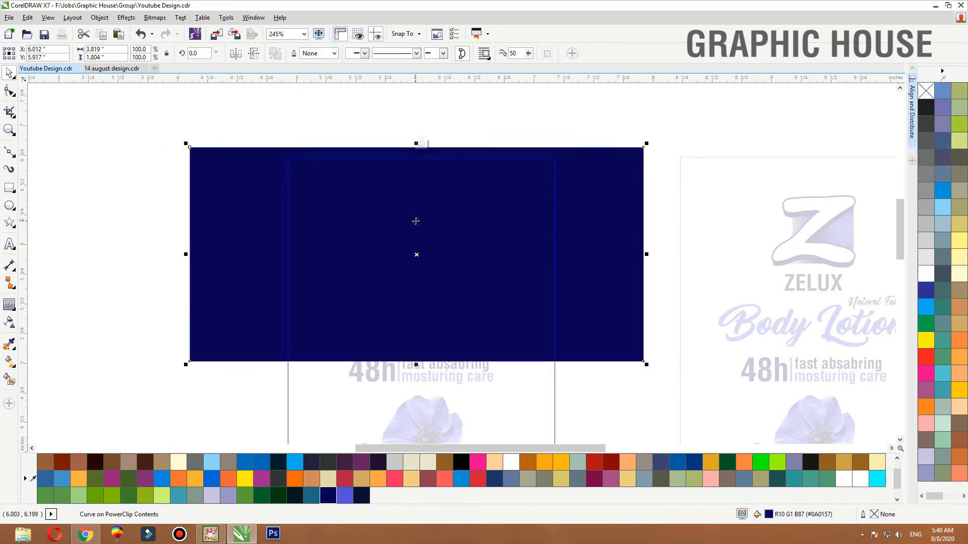
pyautogui.press('F10')
pyautogui.moveTo(92, 297); pyautogui.dragTo(664, 388)
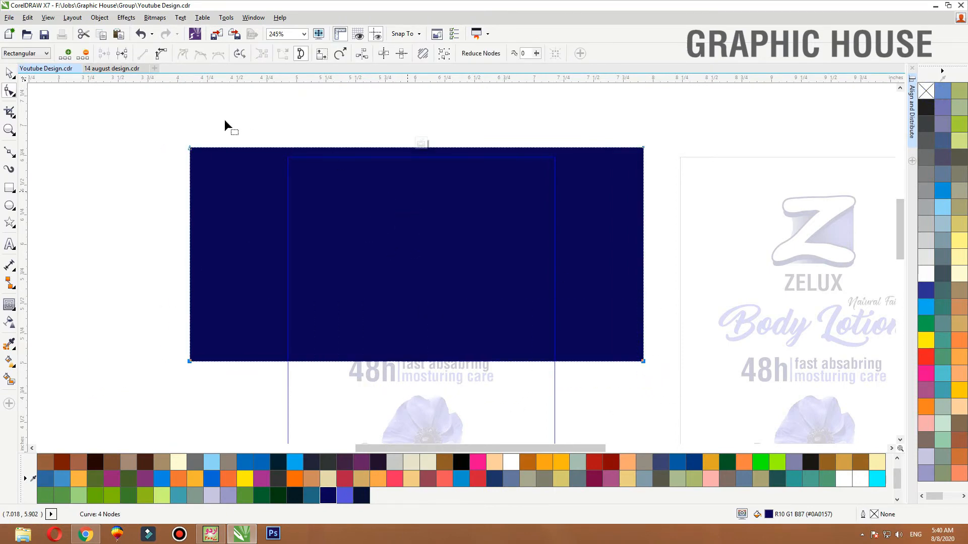
pyautogui.doubleClick(430, 361)
pyautogui.moveTo(502, 359); pyautogui.dragTo(489, 319)
pyautogui.moveTo(431, 360); pyautogui.dragTo(433, 340)
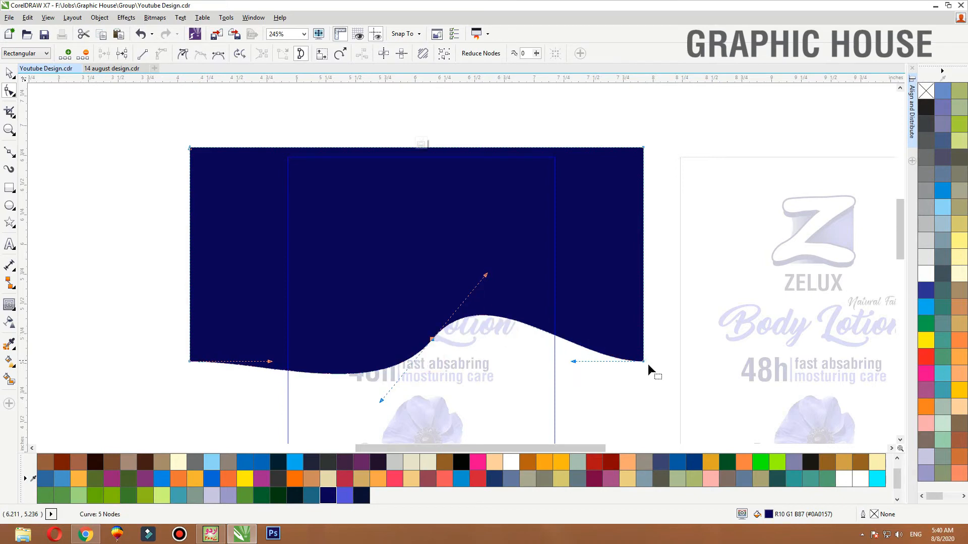
# Raise the wave's right end, lower its left end, nudge the shape slightly up and finish editing the clipped contents.
pyautogui.moveTo(644, 362); pyautogui.dragTo(644, 290)
pyautogui.moveTo(191, 363); pyautogui.dragTo(190, 400)
pyautogui.press('space')
pyautogui.moveTo(377, 238); pyautogui.dragTo(377, 236)
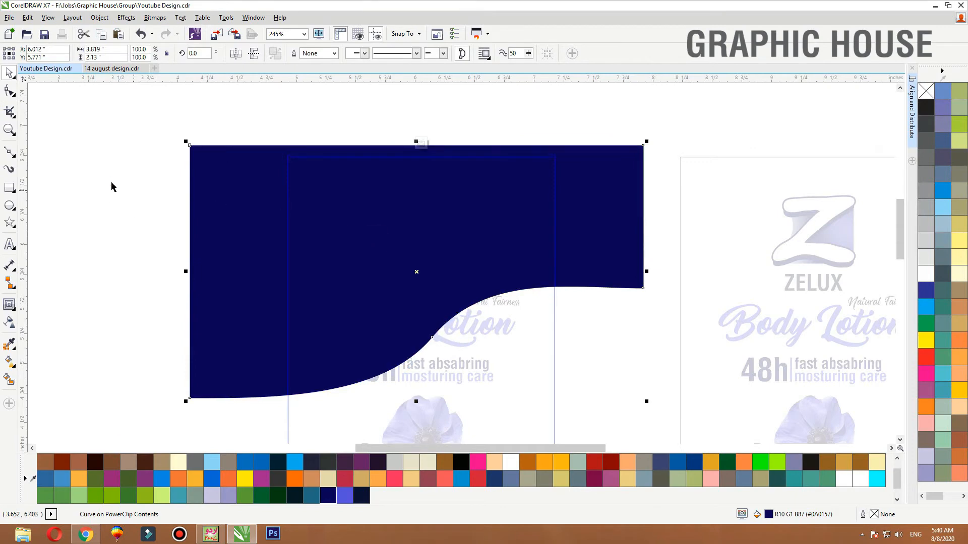
pyautogui.keyDown('ctrl'); pyautogui.click(111, 182); pyautogui.keyUp('ctrl')
# Recolour the ZELUX brand text on the navy area white.
pyautogui.moveTo(168, 116); pyautogui.dragTo(527, 354)
pyautogui.click(557, 189)
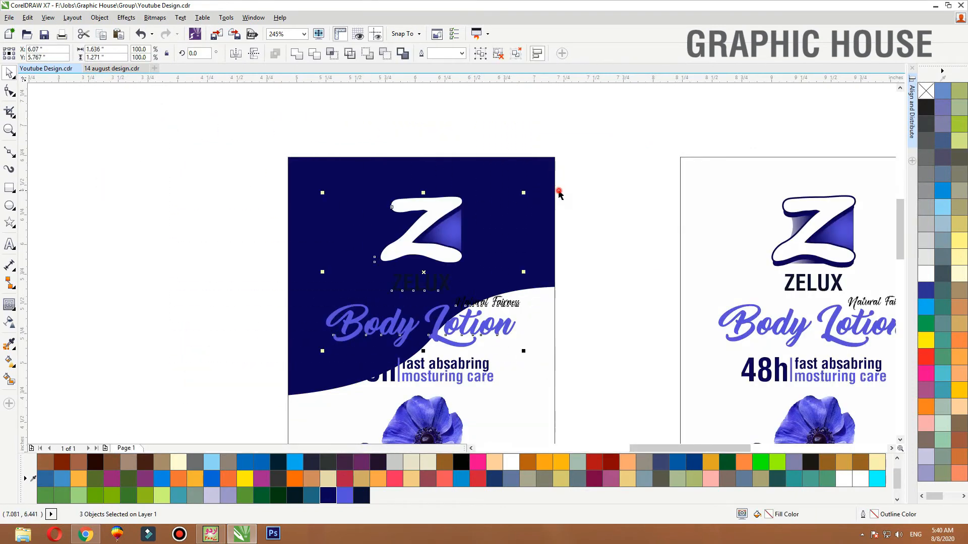
pyautogui.click(536, 190)
pyautogui.click(429, 282)
pyautogui.keyDown('ctrl'); pyautogui.click(436, 282); pyautogui.keyUp('ctrl')
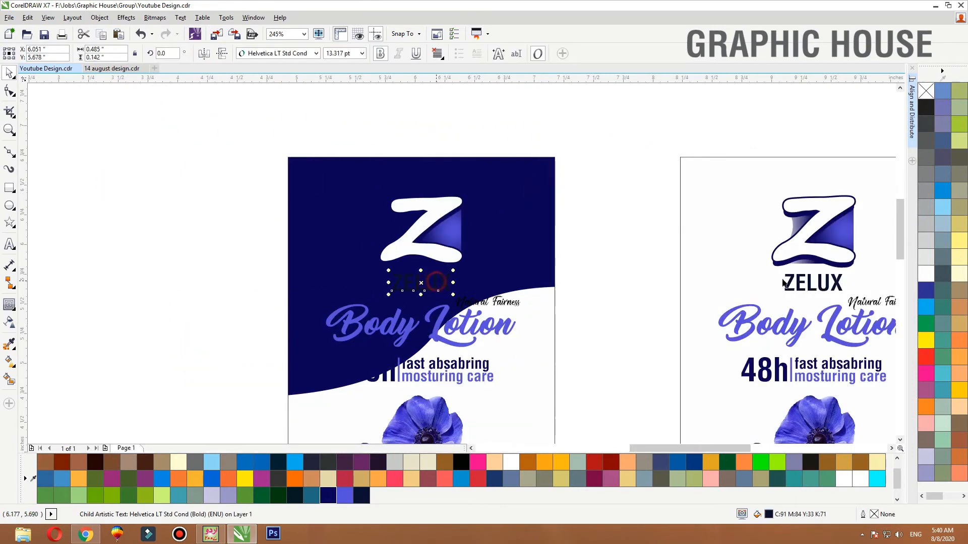
pyautogui.click(922, 276)
pyautogui.click(596, 157)
# Recolour the dark shape behind the Z logo violet-blue (#564EDA).
pyautogui.keyDown('ctrl'); pyautogui.click(460, 227); pyautogui.keyUp('ctrl')
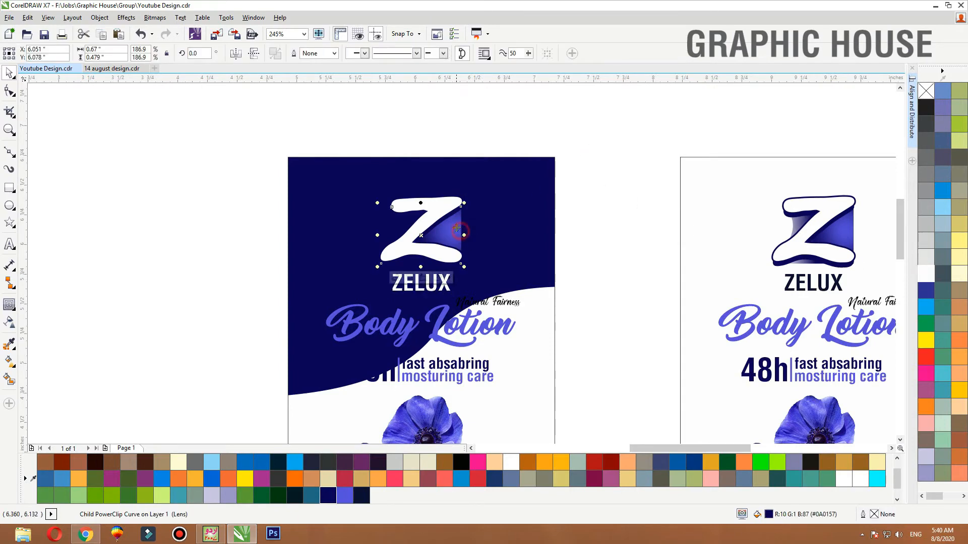
pyautogui.hotkey('ctrl', 'z')
pyautogui.click(351, 497)
pyautogui.click(669, 225)
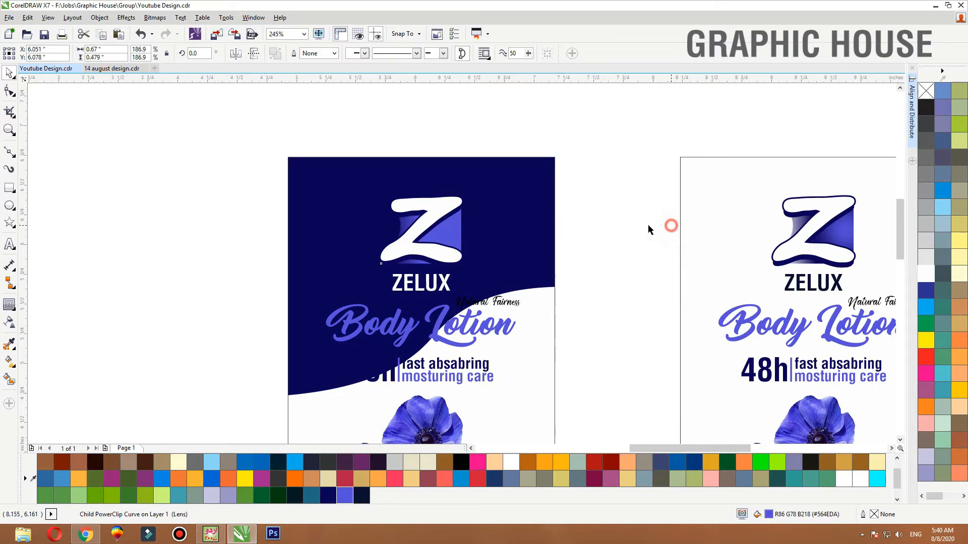
pyautogui.click(523, 190)
# Reopen the label's clipped contents, add a slightly skewed copy of the navy wave and fill the underlying one violet-blue (#564EDA).
pyautogui.press('F3')
pyautogui.click(565, 204)
pyautogui.press('F2')
pyautogui.moveTo(635, 123); pyautogui.dragTo(276, 433)
pyautogui.click(465, 273)
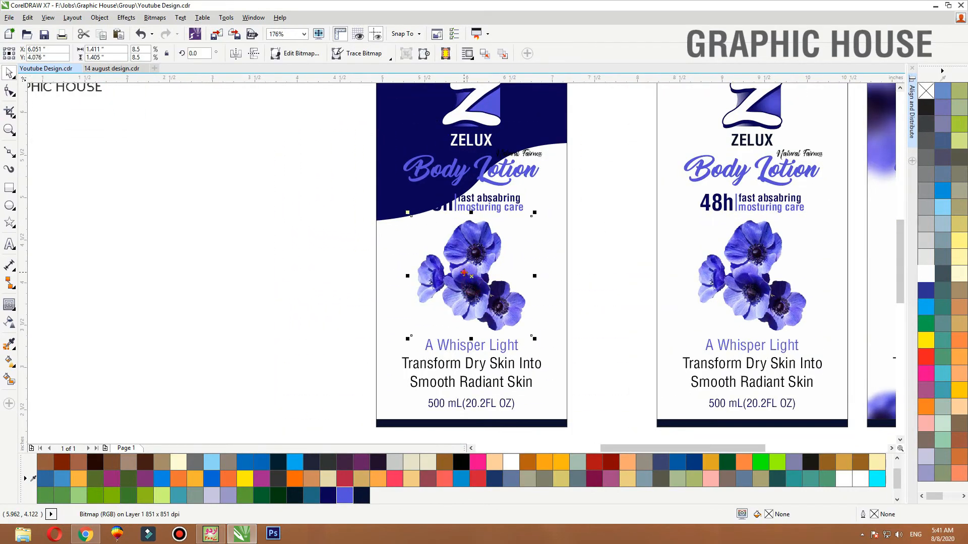
pyautogui.doubleClick(382, 199)
pyautogui.click(379, 202)
pyautogui.hotkey('shift', 'F2')
pyautogui.scroll(-2, 392, 209)
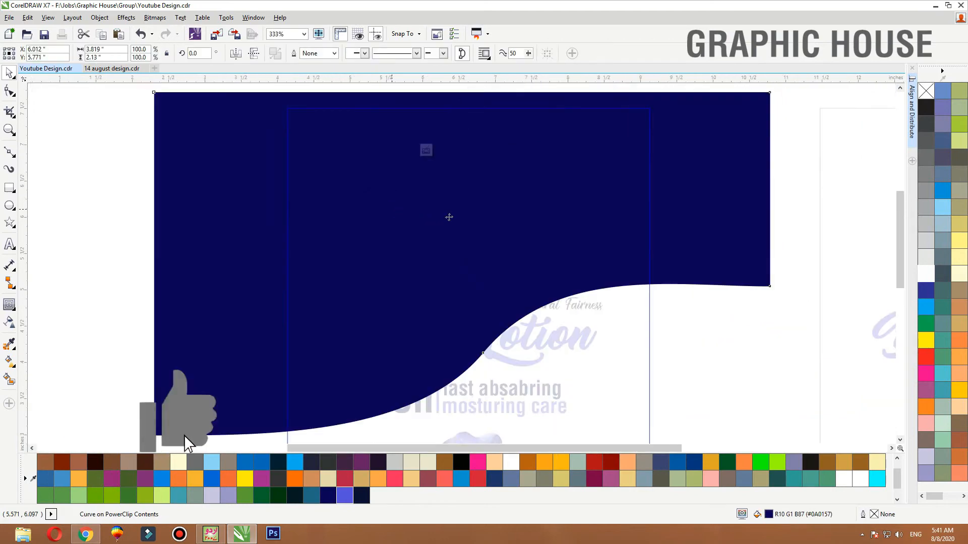
pyautogui.moveTo(283, 233); pyautogui.dragTo(283, 225)
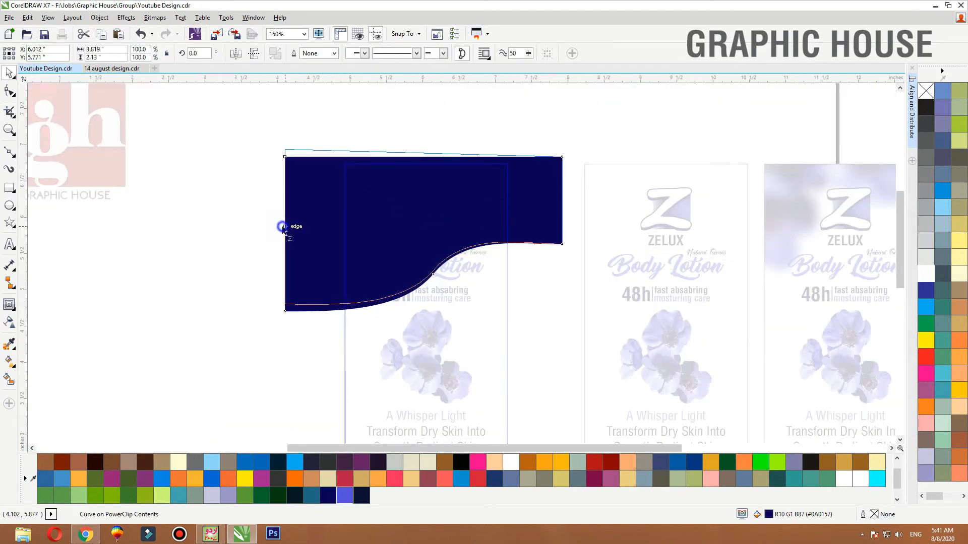
pyautogui.click(293, 314)
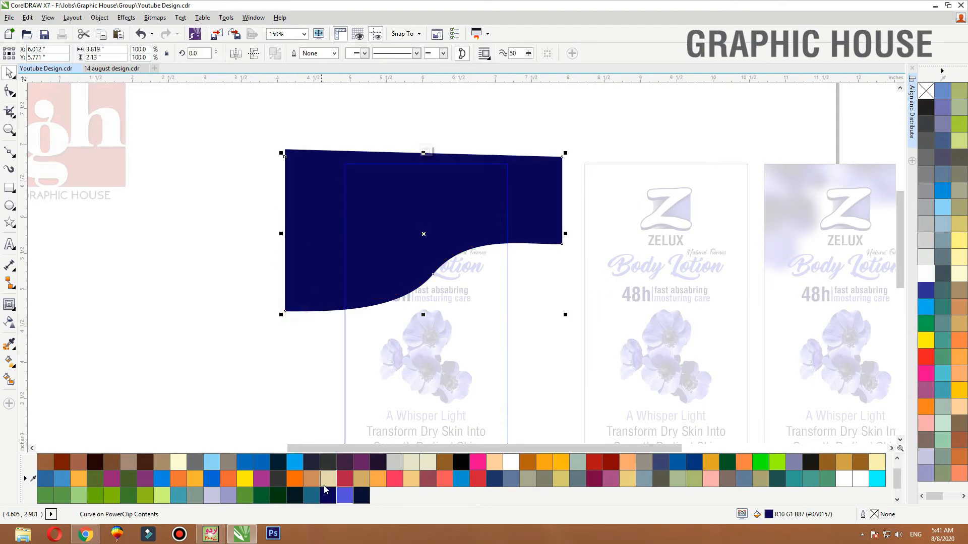
pyautogui.click(343, 495)
pyautogui.click(260, 362)
# Add a copy of the violet-blue wave skewed slightly down at its left end and darken the resulting lower band to #3C33AD.
pyautogui.doubleClick(296, 309)
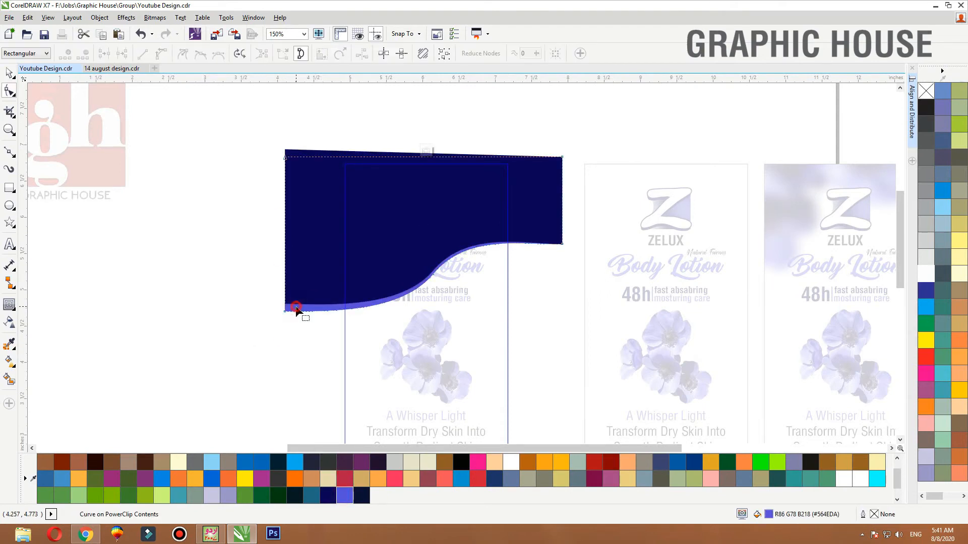
pyautogui.press('F2')
pyautogui.moveTo(533, 197); pyautogui.dragTo(201, 367)
pyautogui.press('space')
pyautogui.click(340, 317)
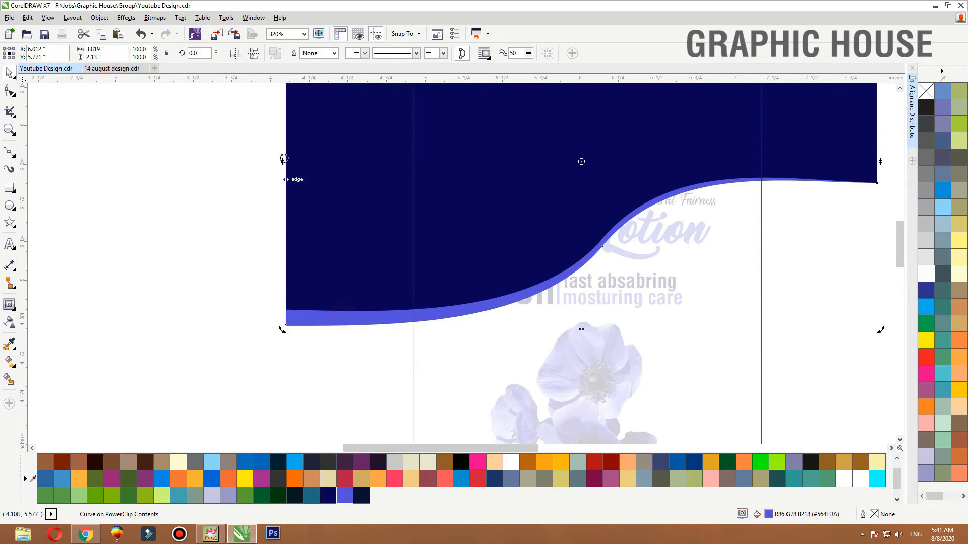
pyautogui.moveTo(282, 161); pyautogui.dragTo(283, 168)
pyautogui.click(329, 496)
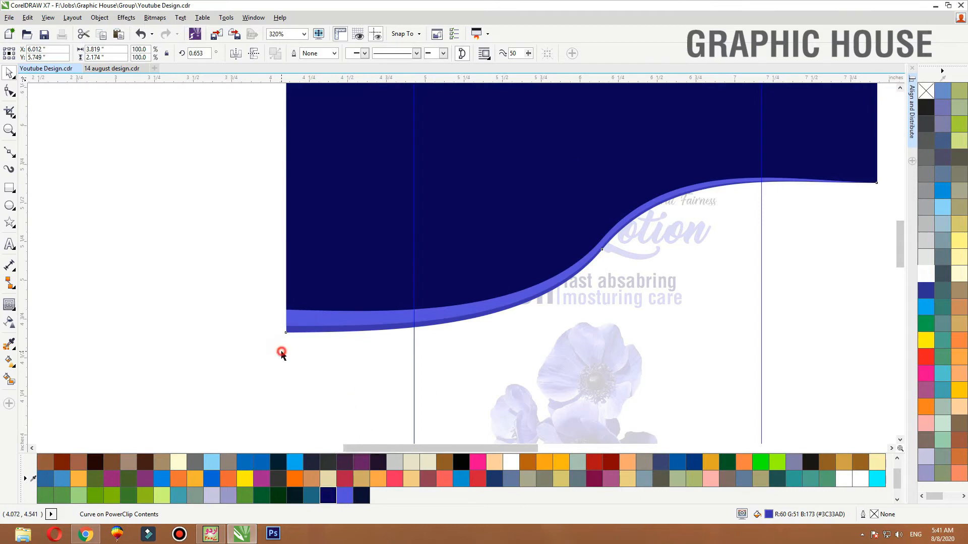
pyautogui.click(280, 352)
# Add a slightly skewed white copy of the wave between the navy and violet-blue layers and finish editing the clipped contents.
pyautogui.click(315, 322)
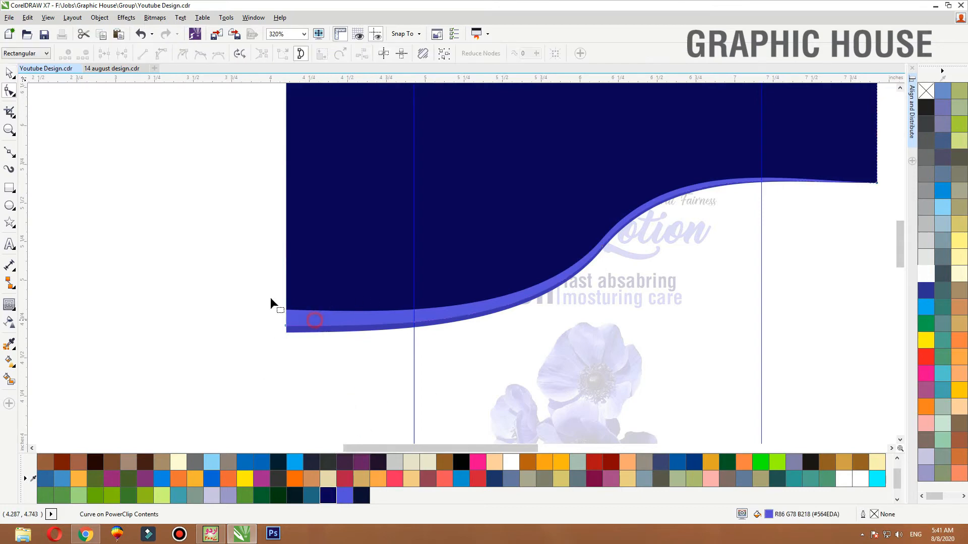
pyautogui.moveTo(282, 160); pyautogui.dragTo(282, 153)
pyautogui.rightClick(281, 153)
pyautogui.click(930, 275)
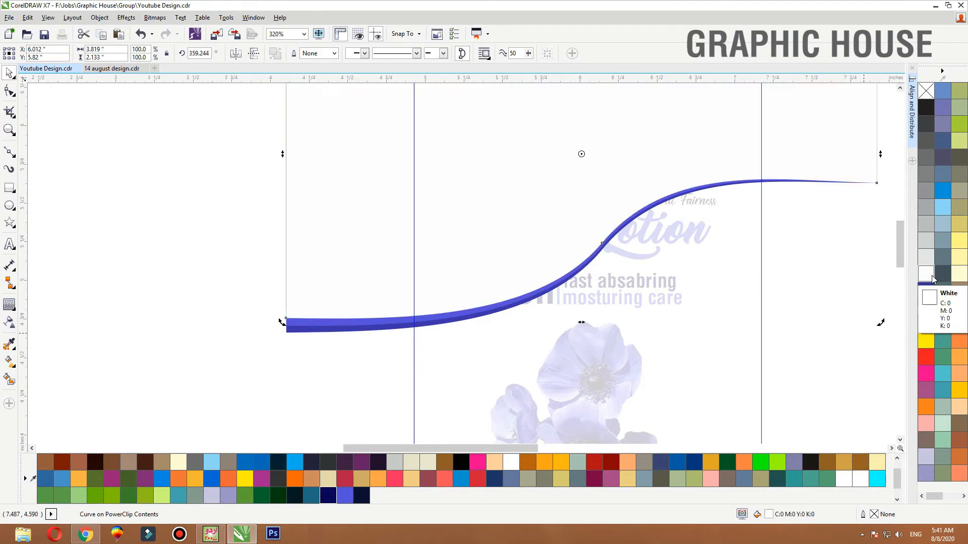
pyautogui.hotkey('ctrl', 'pagedown')
pyautogui.hotkey('ctrl', 'pagedown')
pyautogui.hotkey('ctrl', 'pageup')
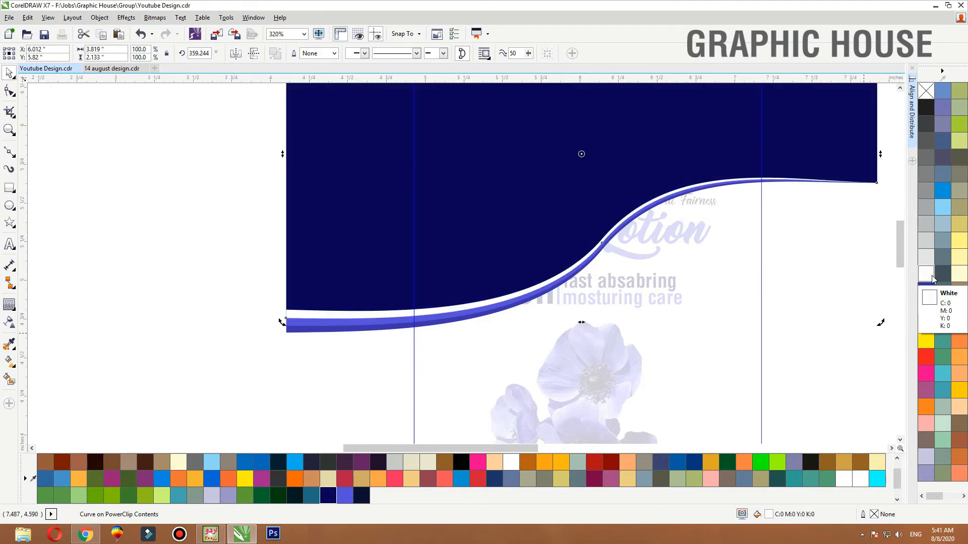
pyautogui.keyDown('ctrl'); pyautogui.click(251, 240); pyautogui.keyUp('ctrl')
# Move the 48h tagline off the label to its left and place the Natural Fairness text below Body Lotion.
pyautogui.scroll(-1, 255, 238)
pyautogui.click(200, 216)
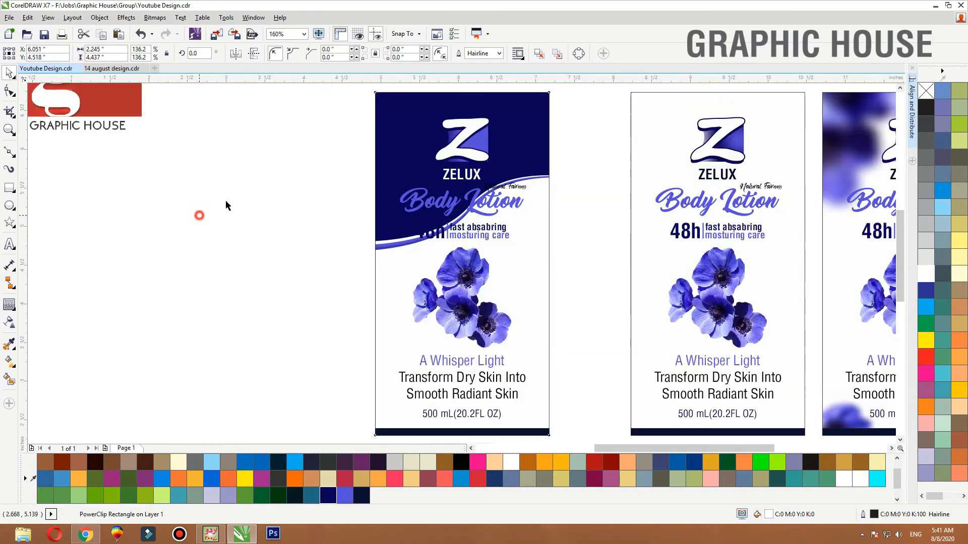
pyautogui.click(548, 154)
pyautogui.click(242, 190)
pyautogui.press('F2')
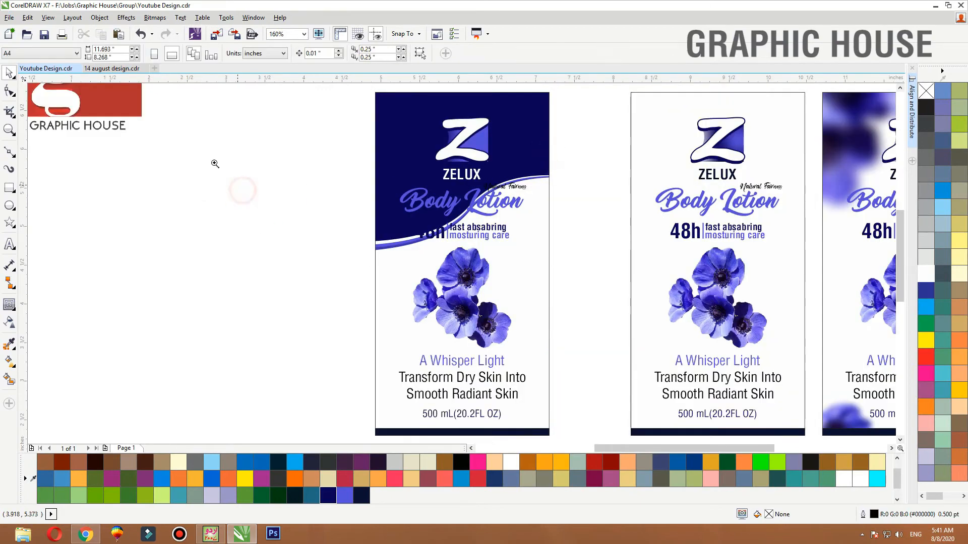
pyautogui.moveTo(233, 168); pyautogui.dragTo(681, 303)
pyautogui.scroll(-1, 467, 233)
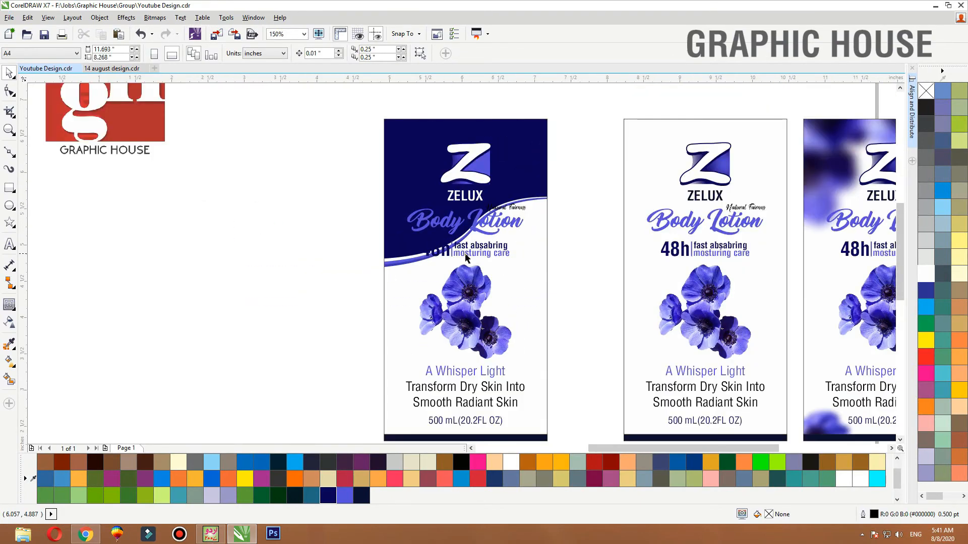
pyautogui.moveTo(466, 248); pyautogui.dragTo(279, 288)
pyautogui.moveTo(515, 209); pyautogui.dragTo(510, 242)
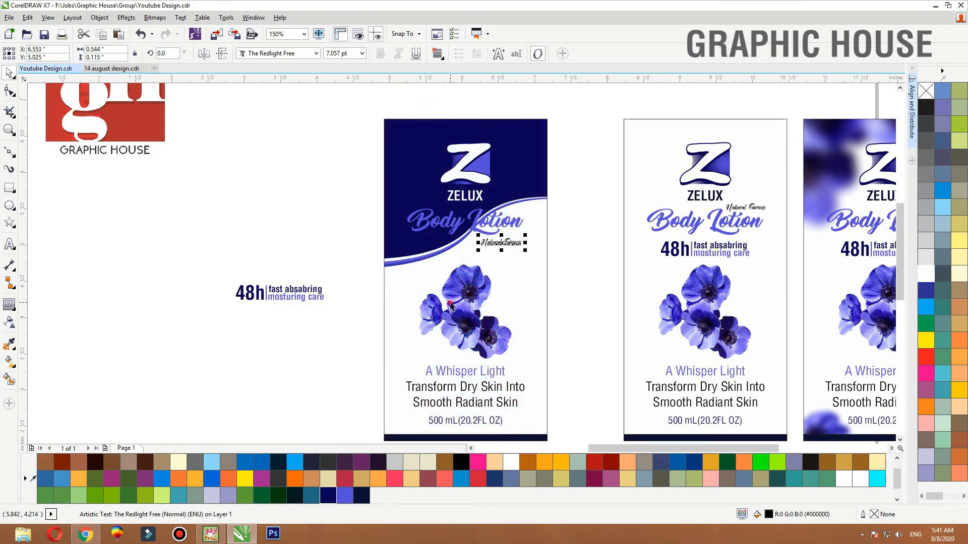
# Enlarge the Body Lotion text slightly to about 1.63 inches wide and place a copy of it left of the label.
pyautogui.click(450, 304)
pyautogui.press('F2')
pyautogui.moveTo(288, 142); pyautogui.dragTo(682, 323)
pyautogui.click(482, 240)
pyautogui.click(482, 241)
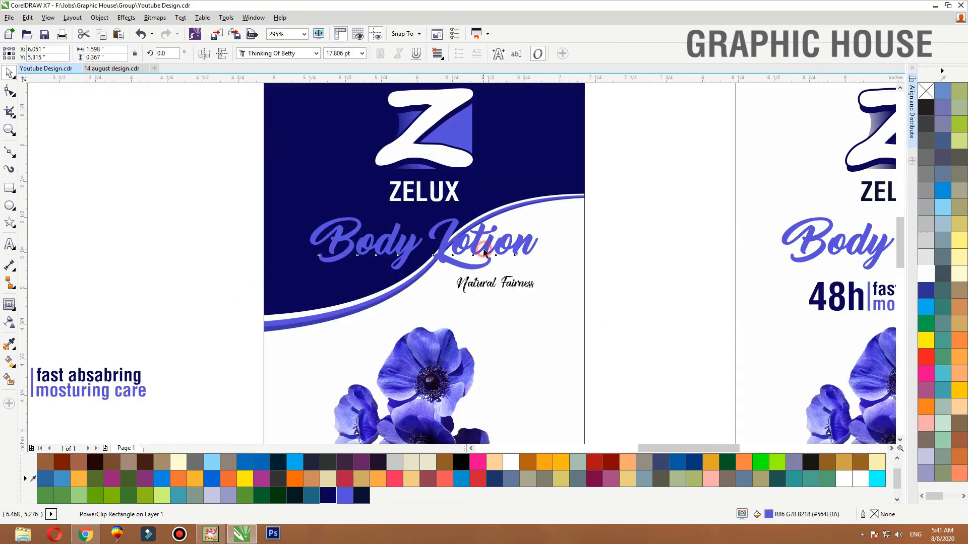
pyautogui.moveTo(542, 213); pyautogui.dragTo(544, 212)
pyautogui.moveTo(464, 252); pyautogui.dragTo(128, 245)
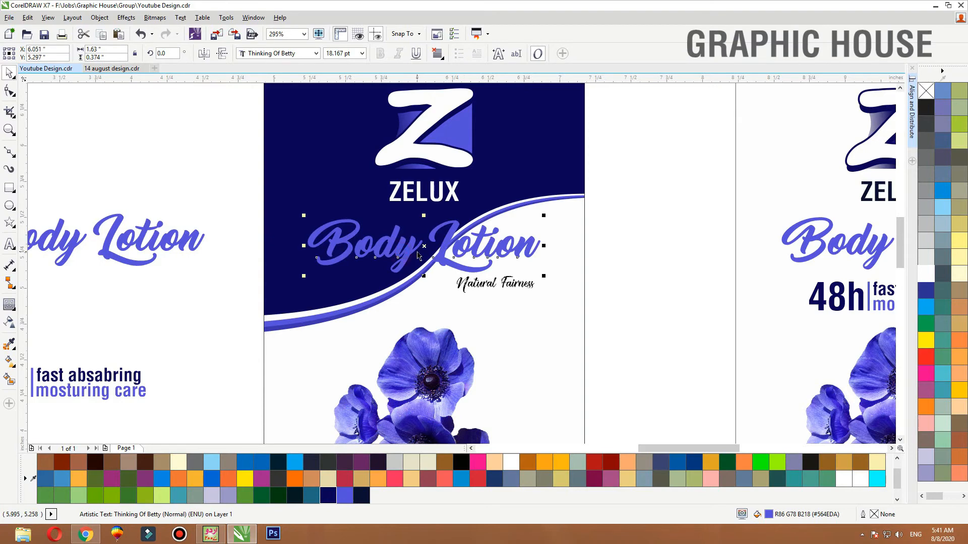
pyautogui.moveTo(417, 256); pyautogui.dragTo(95, 239)
# Add a one-step outside contour around the label's Body Lotion text with an offset of about 0.048 inches.
pyautogui.click(11, 305)
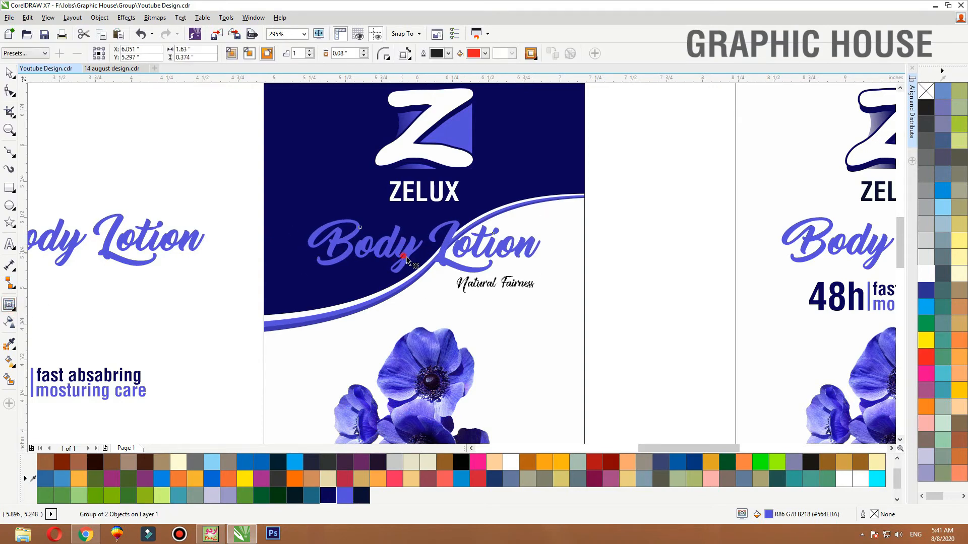
pyautogui.moveTo(415, 279); pyautogui.dragTo(415, 280)
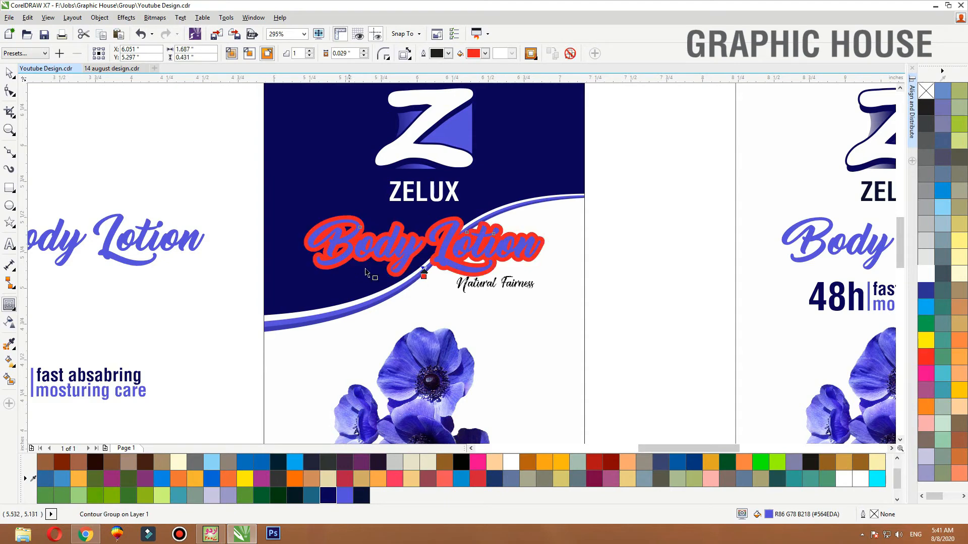
pyautogui.click(422, 280)
pyautogui.moveTo(422, 285); pyautogui.dragTo(421, 282)
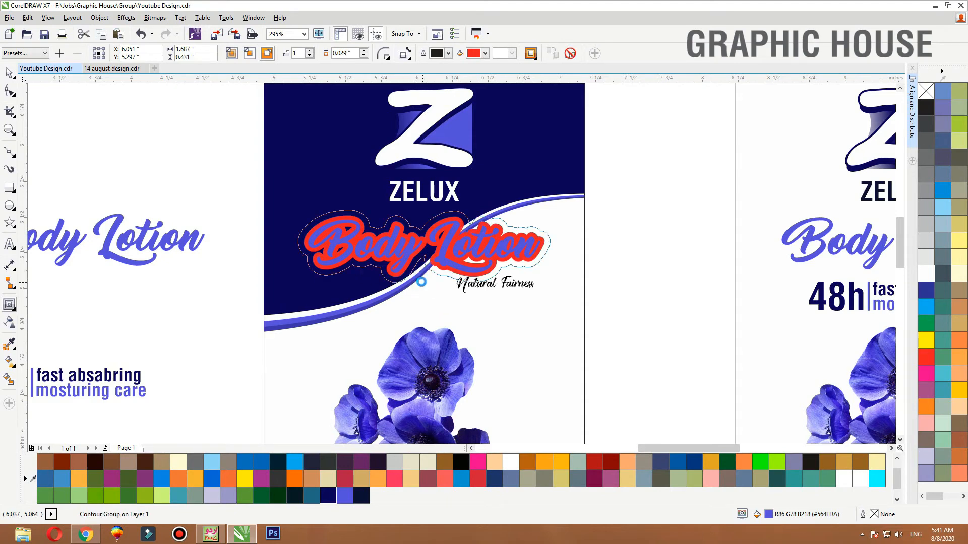
pyautogui.press('F2')
pyautogui.moveTo(566, 208); pyautogui.dragTo(260, 321)
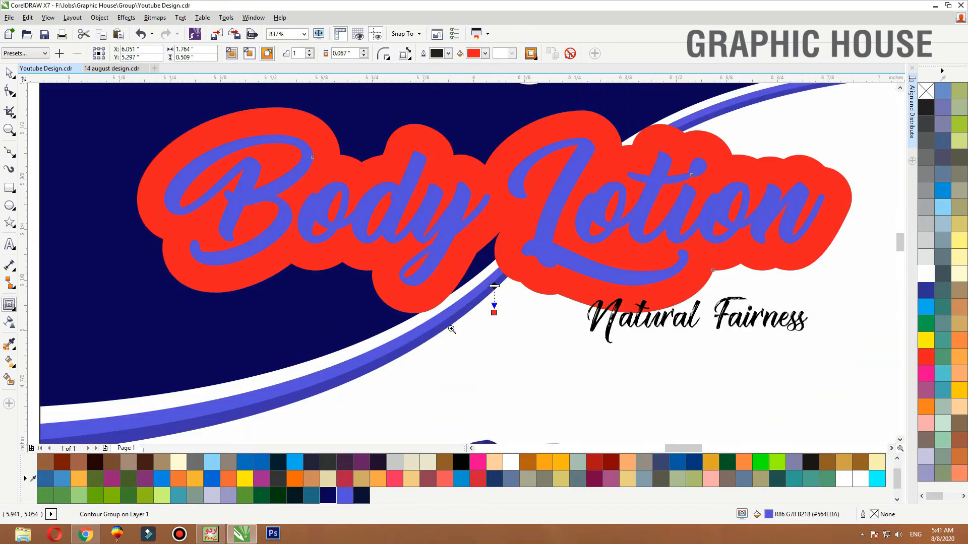
pyautogui.click(494, 313)
pyautogui.scroll(-3, 493, 297)
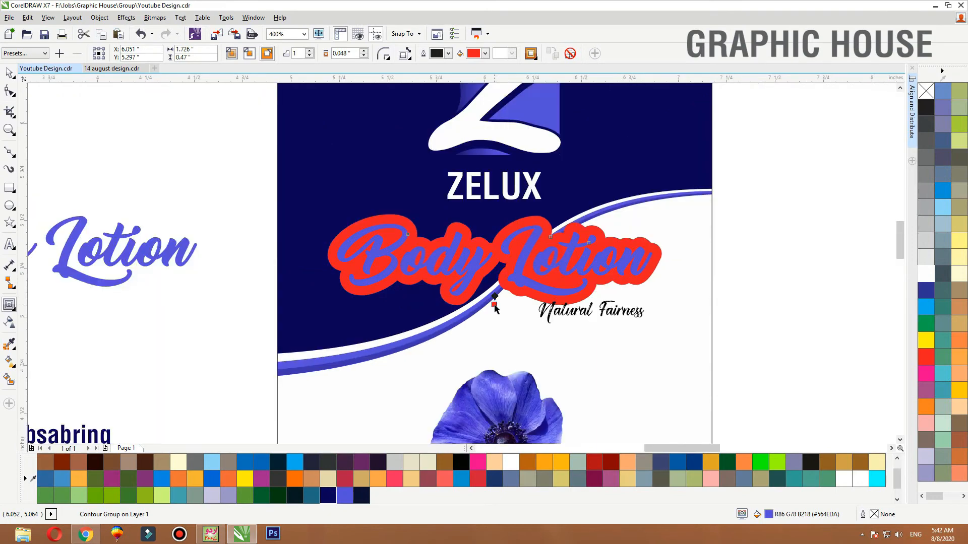
# Break the contour apart from the Body Lotion text and give it a vertical gradient from violet-blue at the base to white.
pyautogui.hotkey('ctrl', 'k')
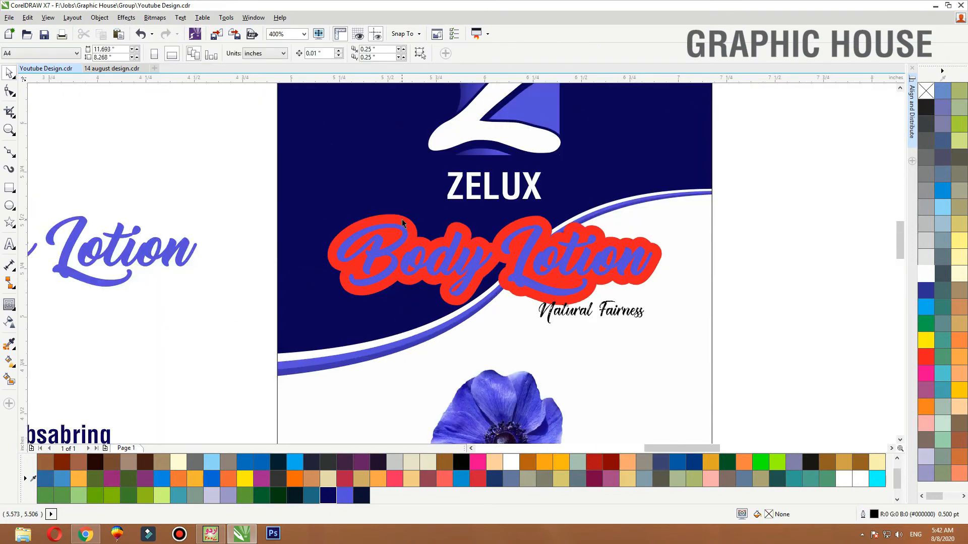
pyautogui.click(345, 496)
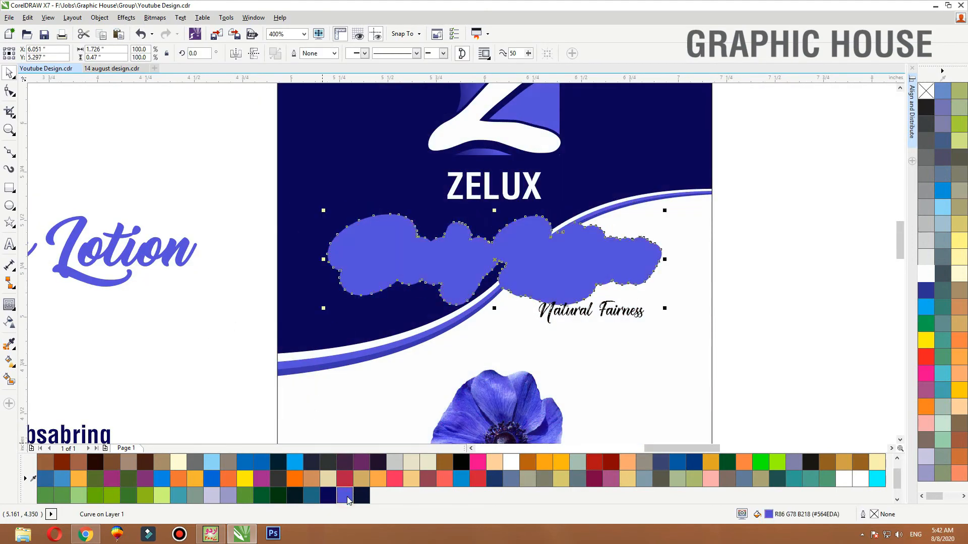
pyautogui.press('g')
pyautogui.click(505, 299)
pyautogui.moveTo(509, 267); pyautogui.dragTo(502, 203)
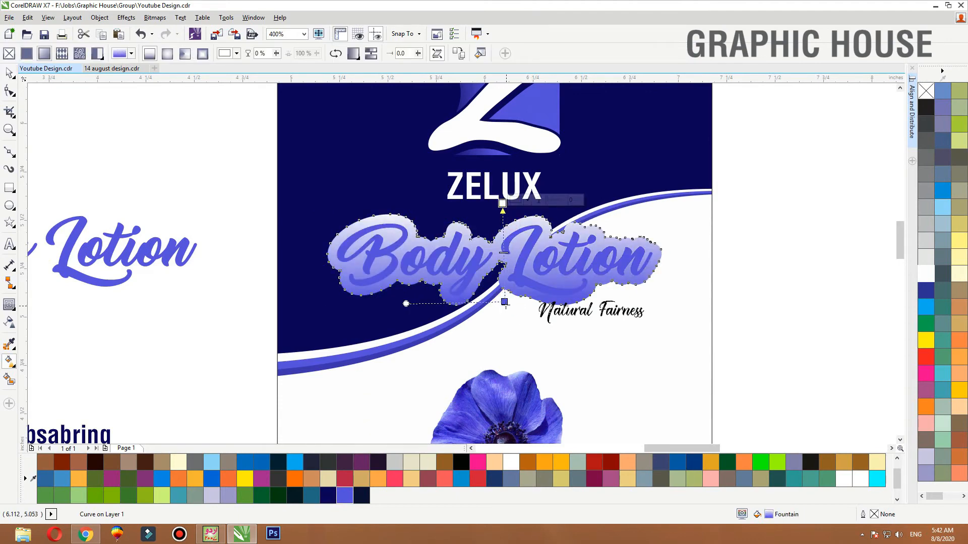
pyautogui.moveTo(505, 303); pyautogui.dragTo(502, 347)
pyautogui.press('space')
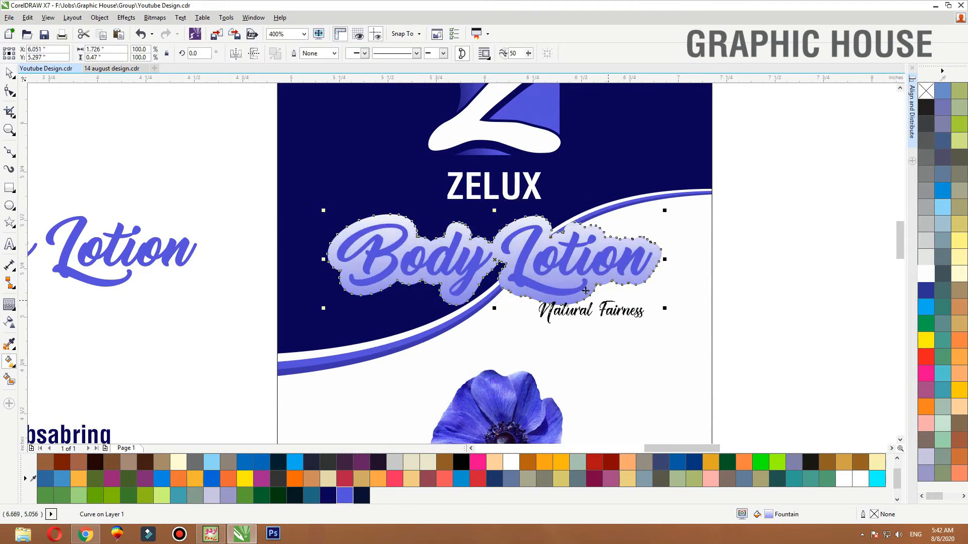
# Add a black drop shadow behind the Body Lotion contour shape with opacity 34 and feathering 15, using Multiply.
pyautogui.moveTo(595, 290); pyautogui.dragTo(601, 283)
pyautogui.hotkey('ctrl', 'z')
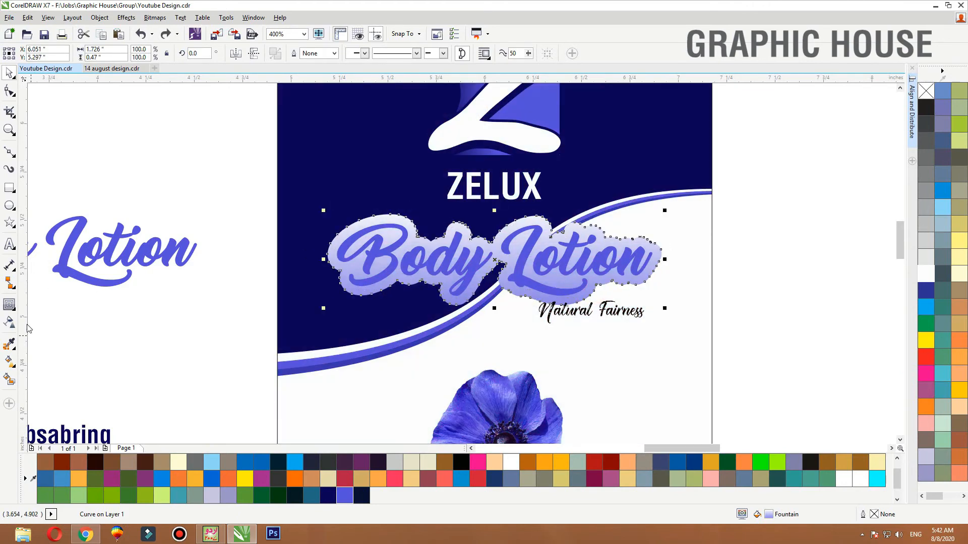
pyautogui.click(10, 306)
pyautogui.click(16, 313)
pyautogui.click(35, 304)
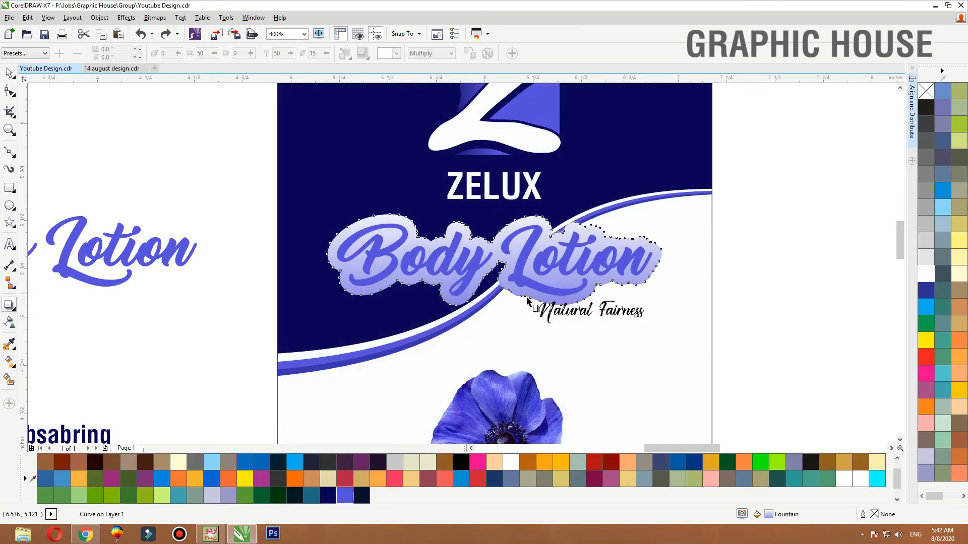
pyautogui.moveTo(501, 214); pyautogui.dragTo(474, 215)
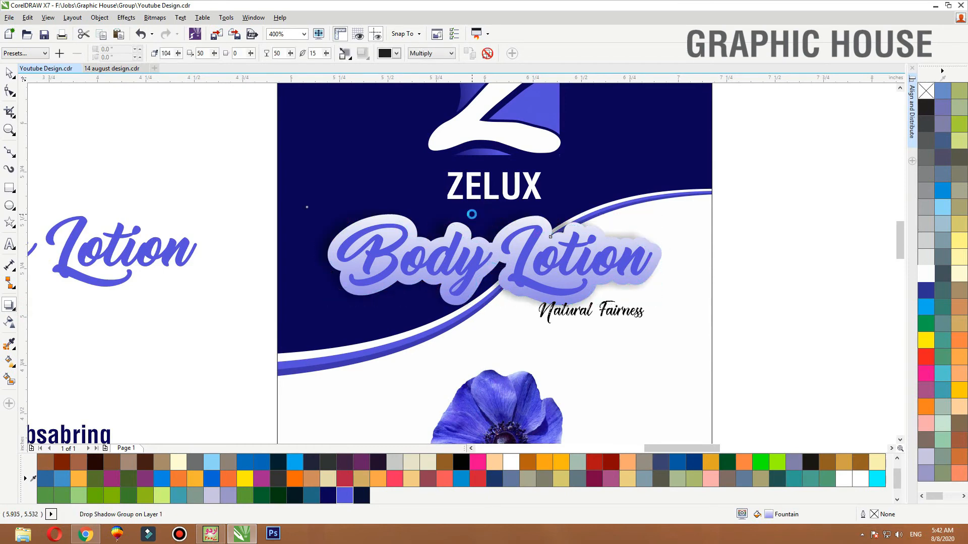
pyautogui.click(496, 267)
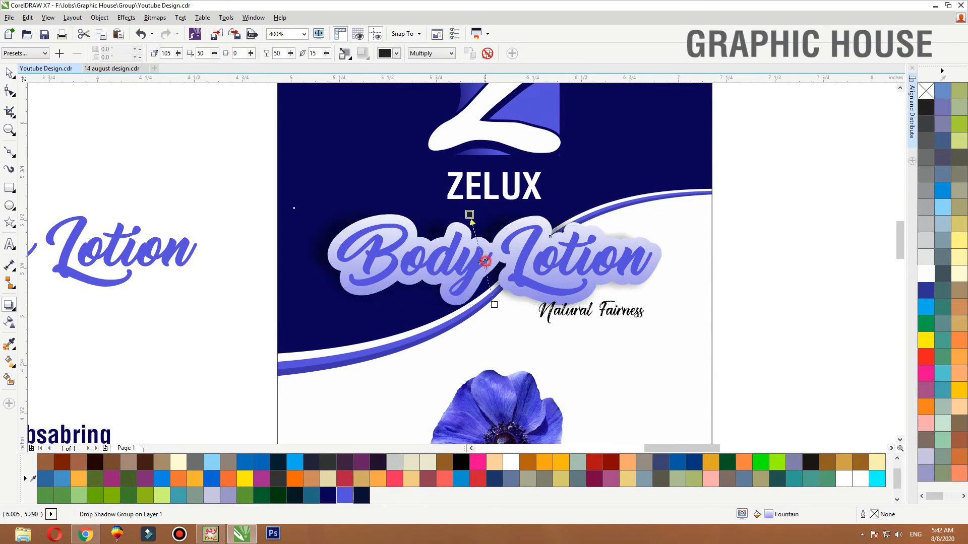
pyautogui.moveTo(484, 262); pyautogui.dragTo(478, 246)
pyautogui.press('space')
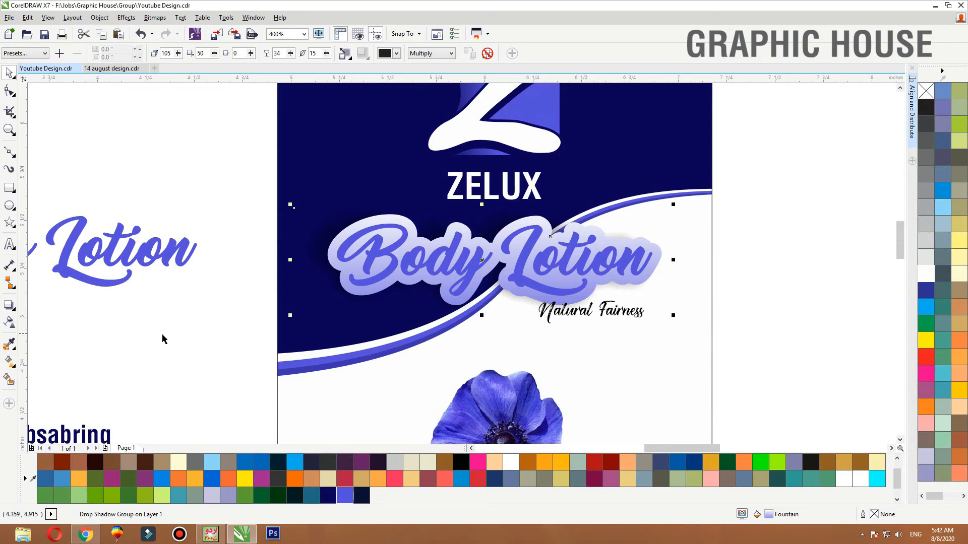
pyautogui.click(179, 347)
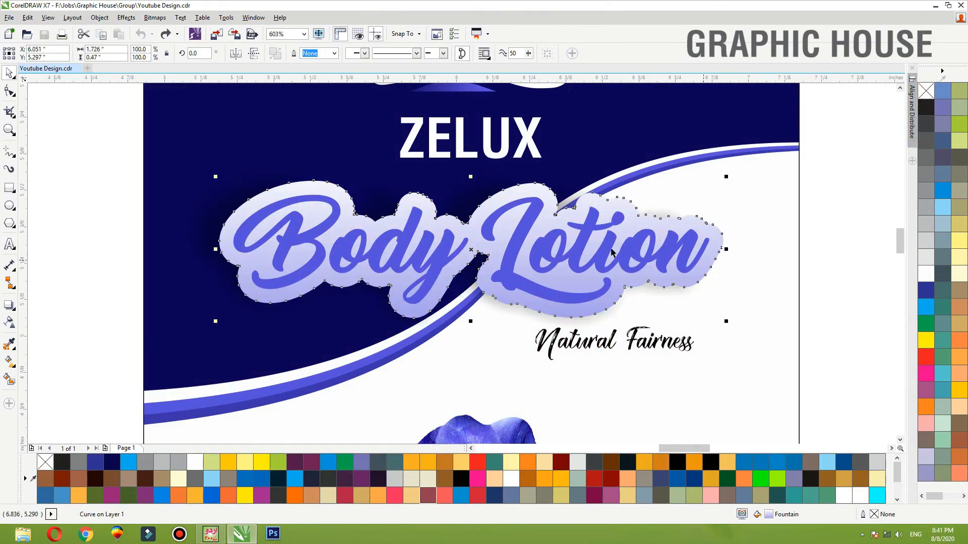
# Duplicate the Body Lotion contour slightly higher and fill the copy with the label's dark navy, C91 M84 Y33 K71.
pyautogui.moveTo(421, 307); pyautogui.dragTo(421, 304)
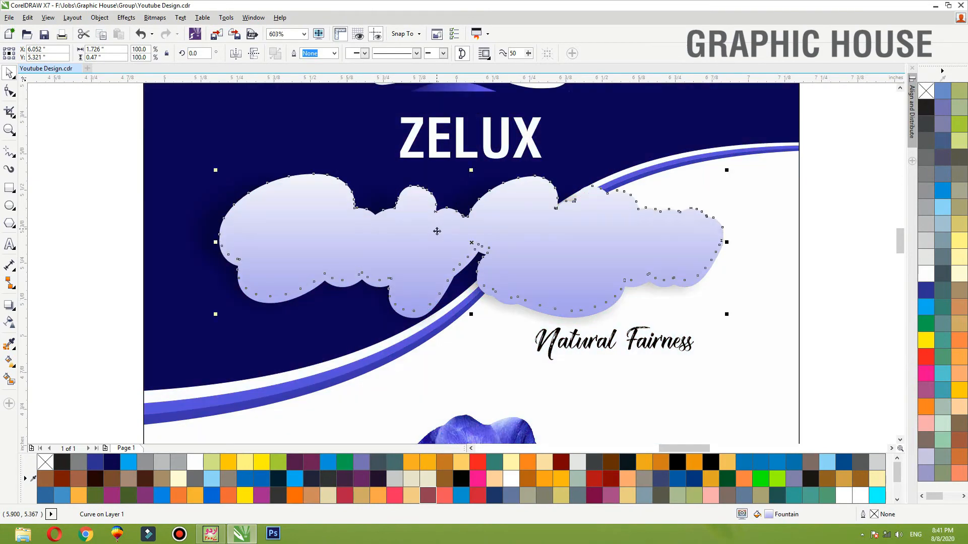
pyautogui.moveTo(439, 242); pyautogui.dragTo(422, 218)
pyautogui.hotkey('ctrl', 'z')
pyautogui.click(10, 345)
pyautogui.click(270, 341)
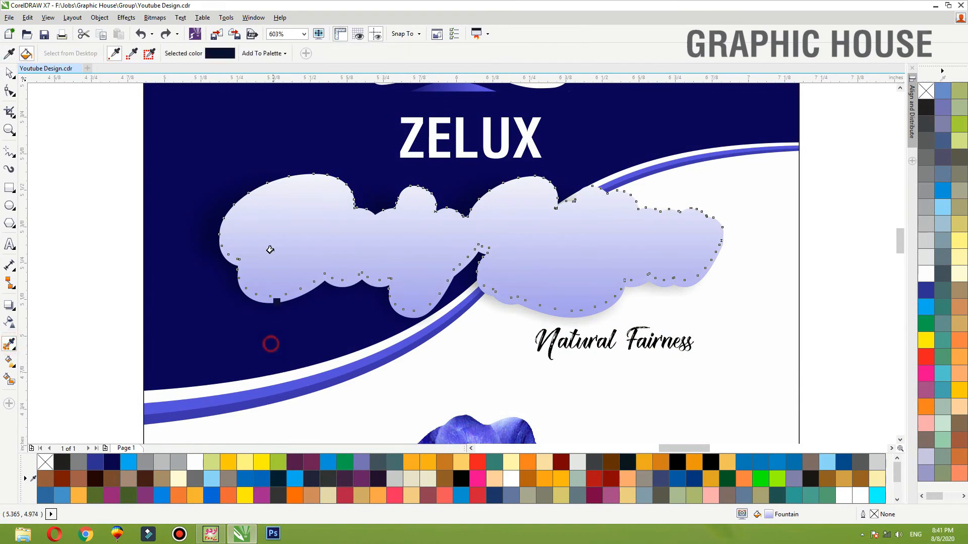
pyautogui.click(272, 248)
pyautogui.click(14, 77)
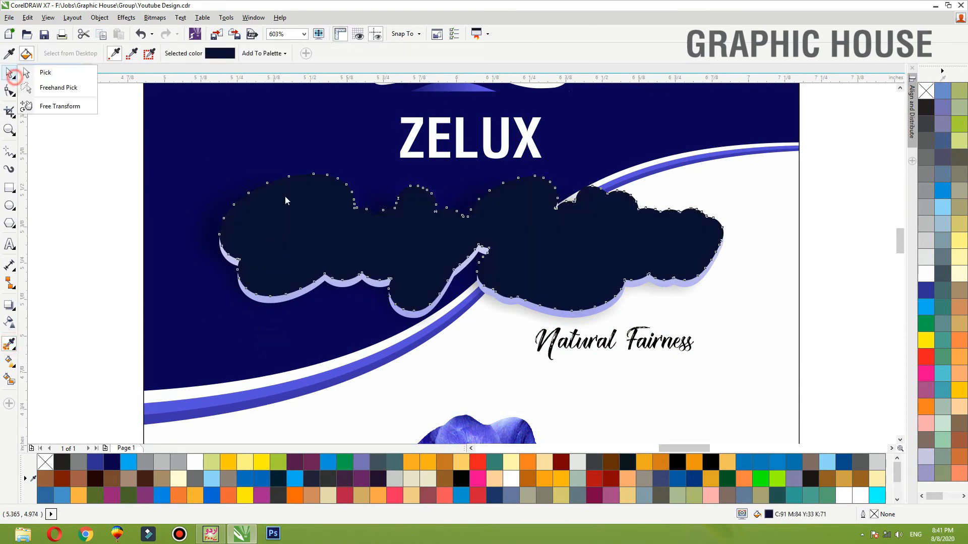
pyautogui.click(347, 260)
pyautogui.click(10, 72)
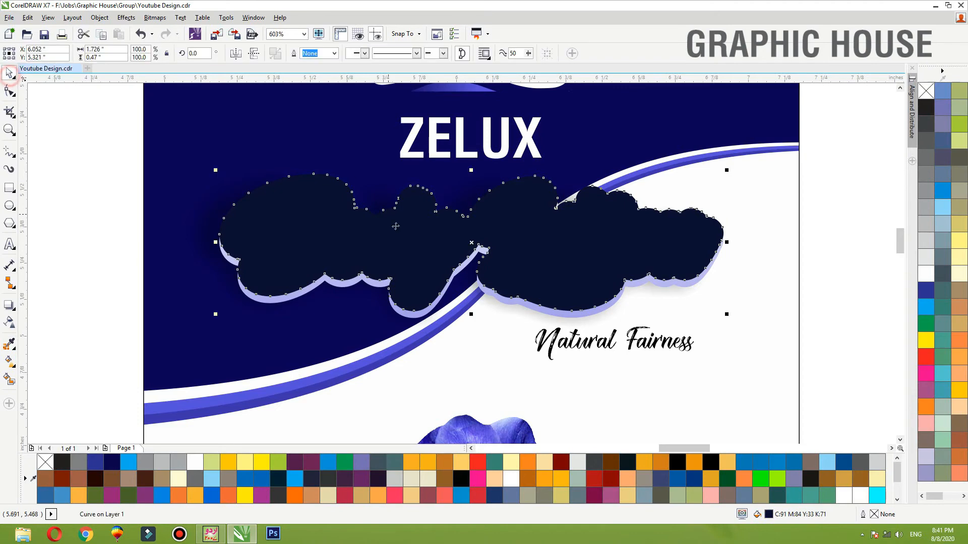
# Align the dark navy copy with the gradient contour, send it behind, and offset it 0.02 inches downward.
pyautogui.moveTo(396, 238); pyautogui.dragTo(396, 246)
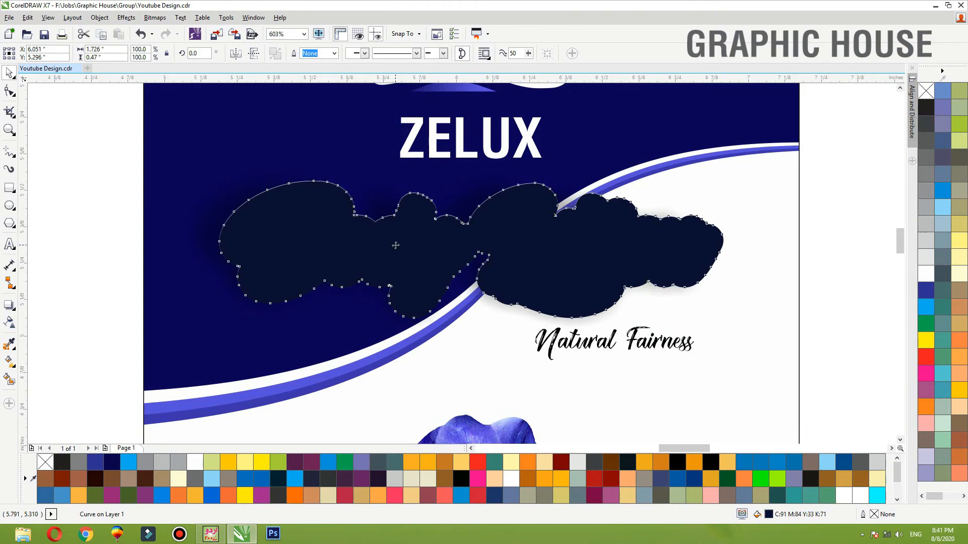
pyautogui.moveTo(396, 246); pyautogui.dragTo(395, 247)
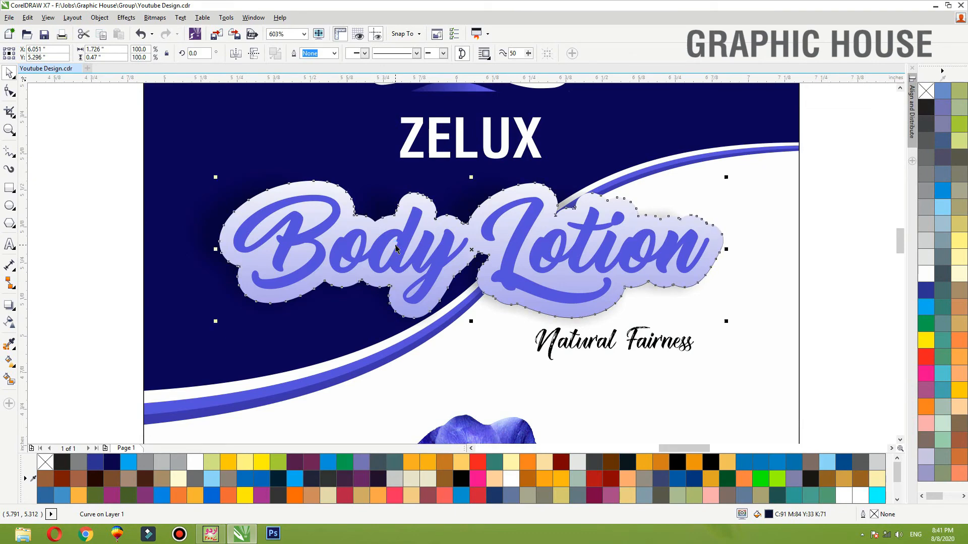
pyautogui.press('Down')
pyautogui.press('Down')
pyautogui.press('Down')
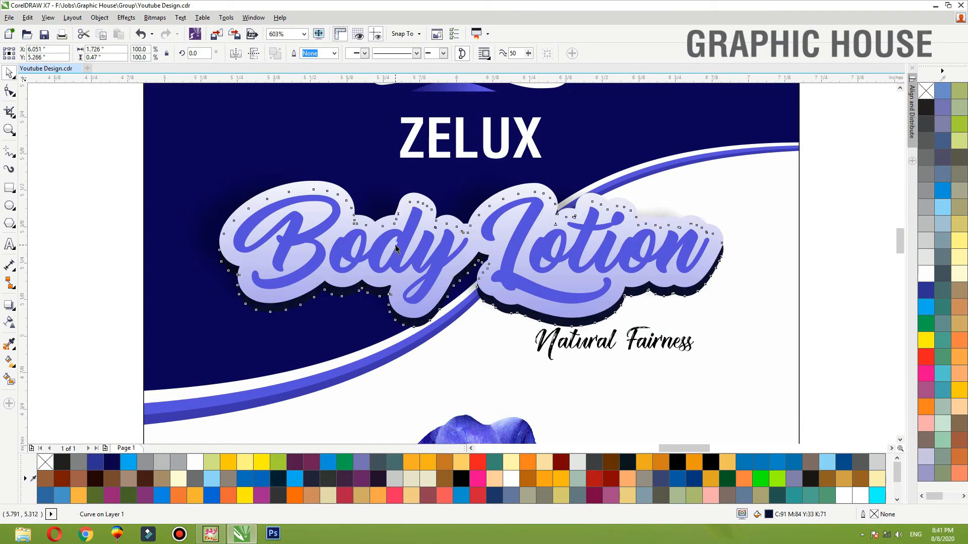
pyautogui.press('Up')
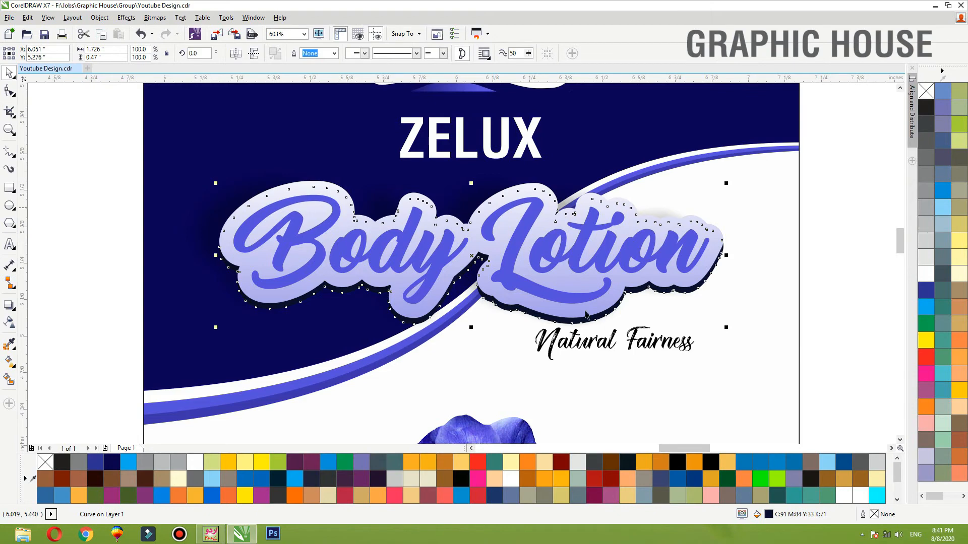
# Move the Natural Fairness text above the end of Lotion and shrink it to about 0.42 inches wide.
pyautogui.click(600, 342)
pyautogui.moveTo(602, 347); pyautogui.dragTo(681, 197)
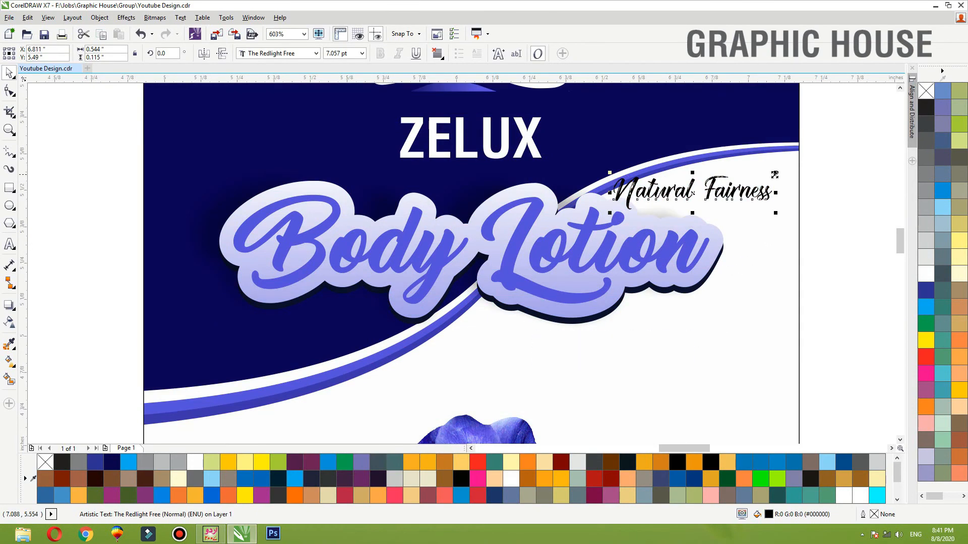
pyautogui.moveTo(774, 175); pyautogui.dragTo(758, 176)
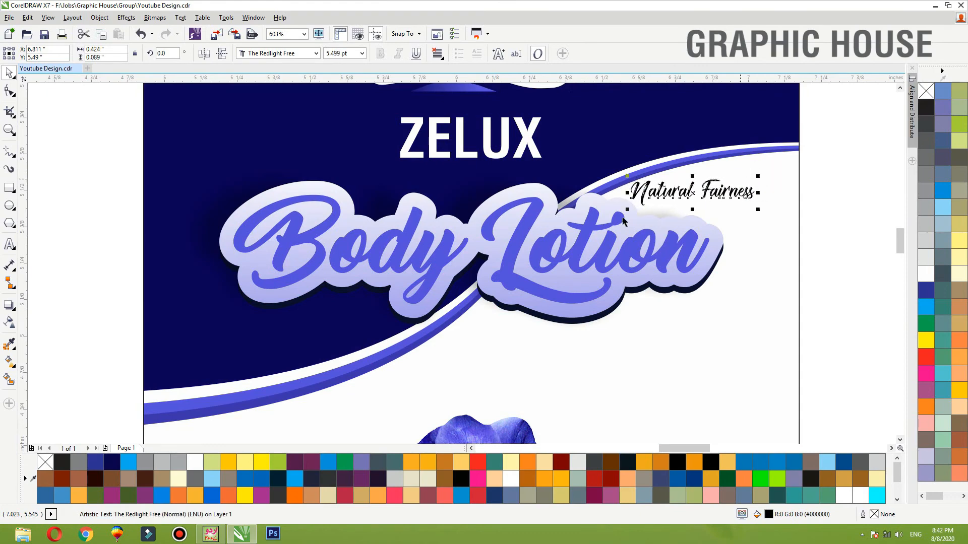
# Place the 48h tagline at a reduced size on the label below Lotion and shift the flowers slightly lower to make room.
pyautogui.scroll(-3, 601, 240)
pyautogui.click(676, 232)
pyautogui.press('F2')
pyautogui.moveTo(679, 224); pyautogui.dragTo(442, 355)
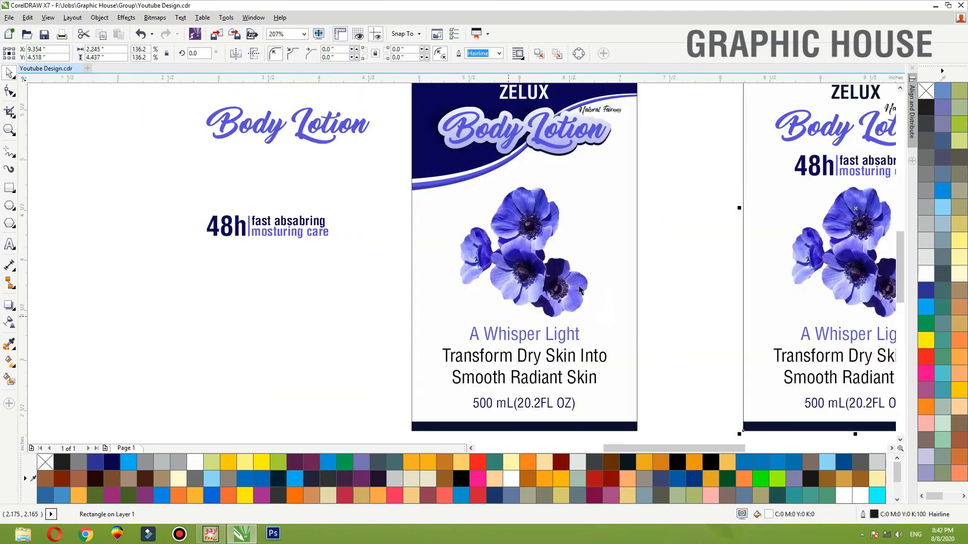
pyautogui.click(529, 278)
pyautogui.click(272, 223)
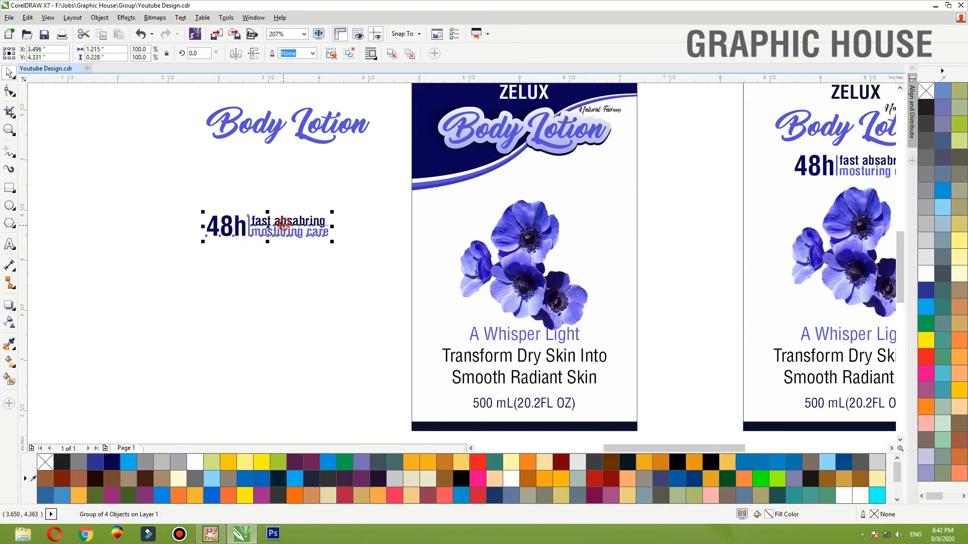
pyautogui.moveTo(272, 222); pyautogui.dragTo(562, 175)
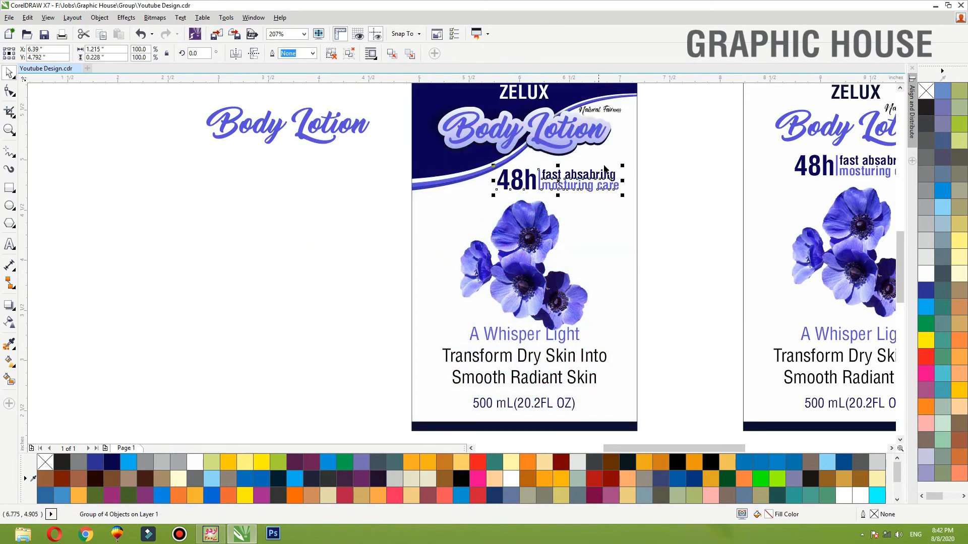
pyautogui.moveTo(623, 167); pyautogui.dragTo(589, 175)
pyautogui.moveTo(534, 232); pyautogui.dragTo(533, 227)
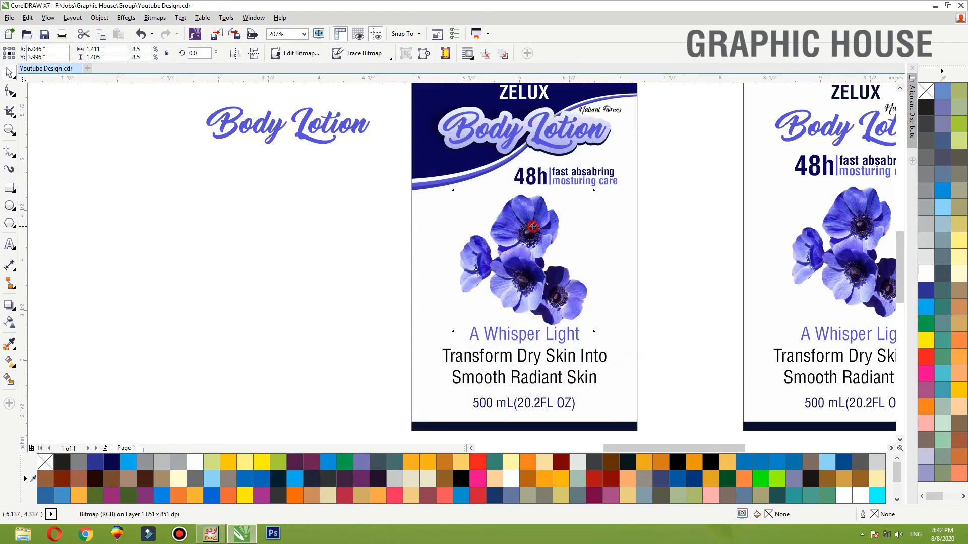
# Scale the three-line A Whisper Light text down to about 1.43 inches wide and move it slightly lower, centred on the label.
pyautogui.press('F2')
pyautogui.moveTo(263, 296); pyautogui.dragTo(755, 438)
pyautogui.moveTo(748, 186); pyautogui.dragTo(186, 353)
pyautogui.moveTo(133, 145); pyautogui.dragTo(650, 304)
pyautogui.moveTo(638, 190); pyautogui.dragTo(619, 194)
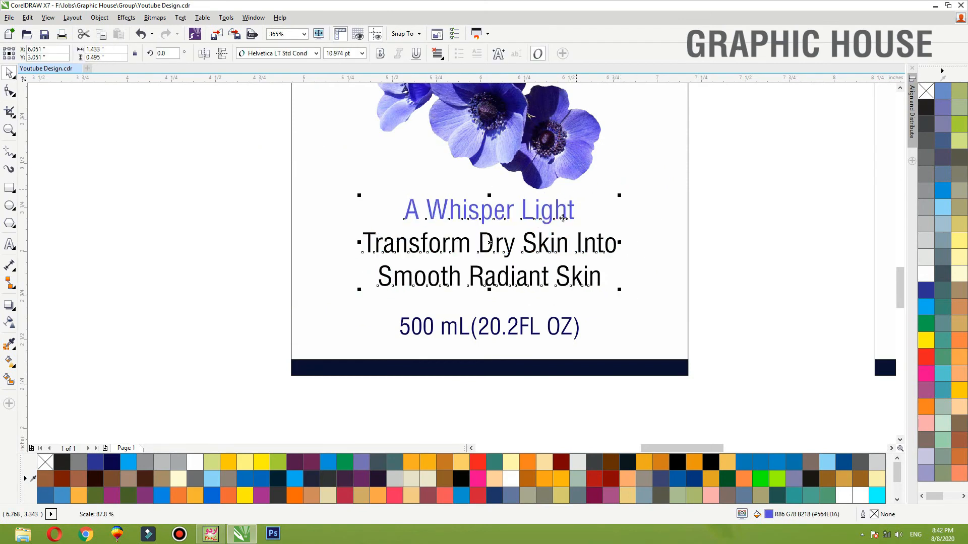
pyautogui.moveTo(554, 244); pyautogui.dragTo(547, 248)
pyautogui.keyDown('shift'); pyautogui.click(687, 263); pyautogui.keyUp('shift')
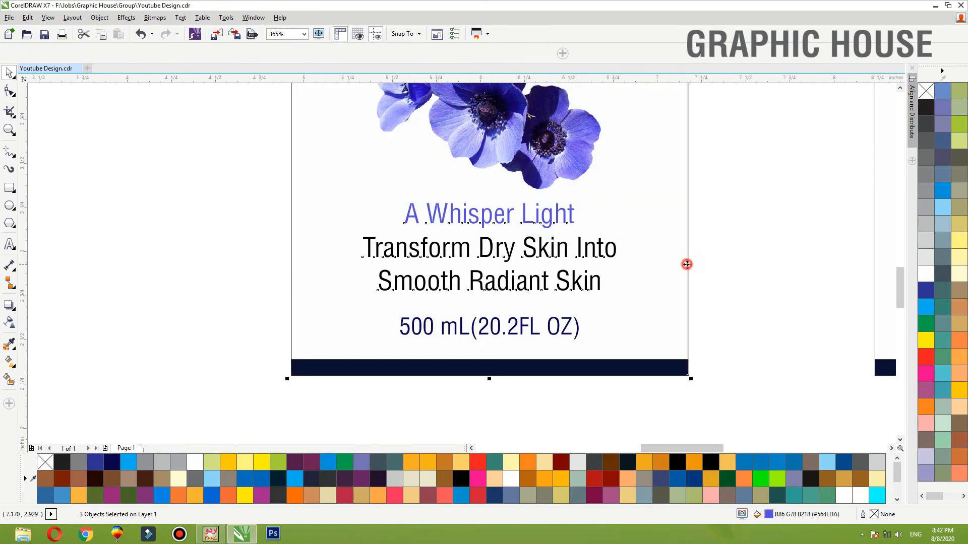
pyautogui.click(702, 262)
# Remove the spare Body Lotion text lying to the left of the label designs.
pyautogui.scroll(-2, 642, 307)
pyautogui.scroll(-1, 621, 352)
pyautogui.moveTo(665, 373); pyautogui.dragTo(518, 85)
pyautogui.moveTo(494, 218); pyautogui.dragTo(176, 236)
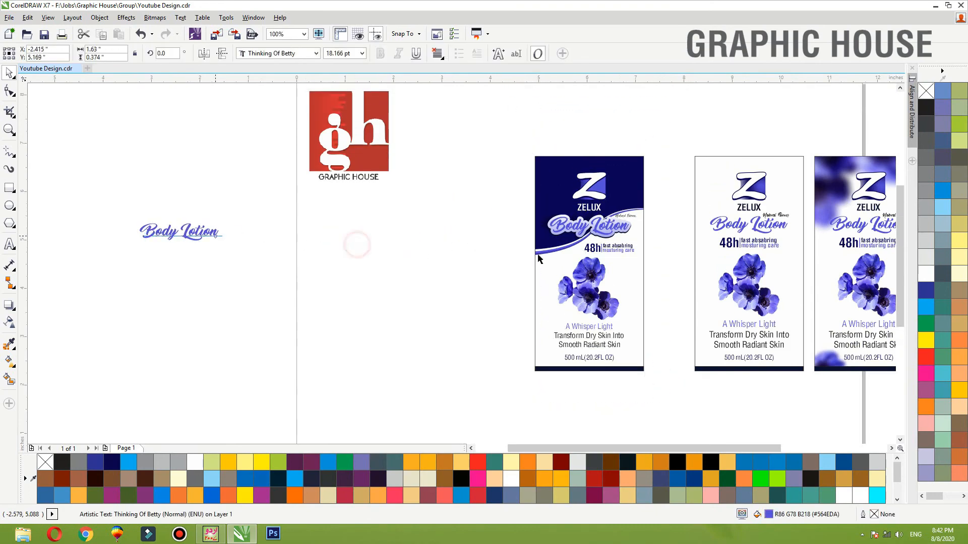
pyautogui.press('Delete')
# Duplicate the complete navy wave label into the empty space to its left.
pyautogui.moveTo(474, 86); pyautogui.dragTo(681, 424)
pyautogui.press('F4')
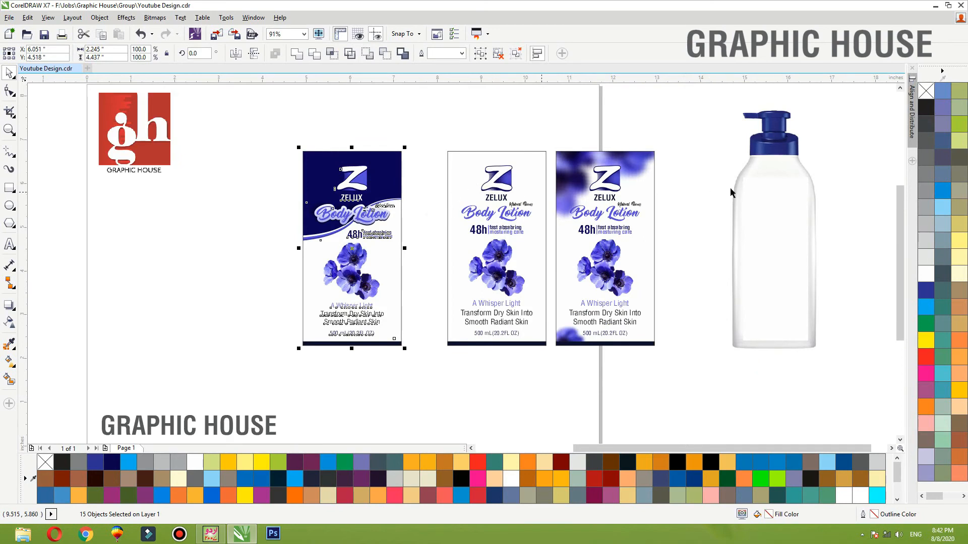
pyautogui.moveTo(429, 126); pyautogui.dragTo(293, 374)
pyautogui.moveTo(328, 244); pyautogui.dragTo(202, 264)
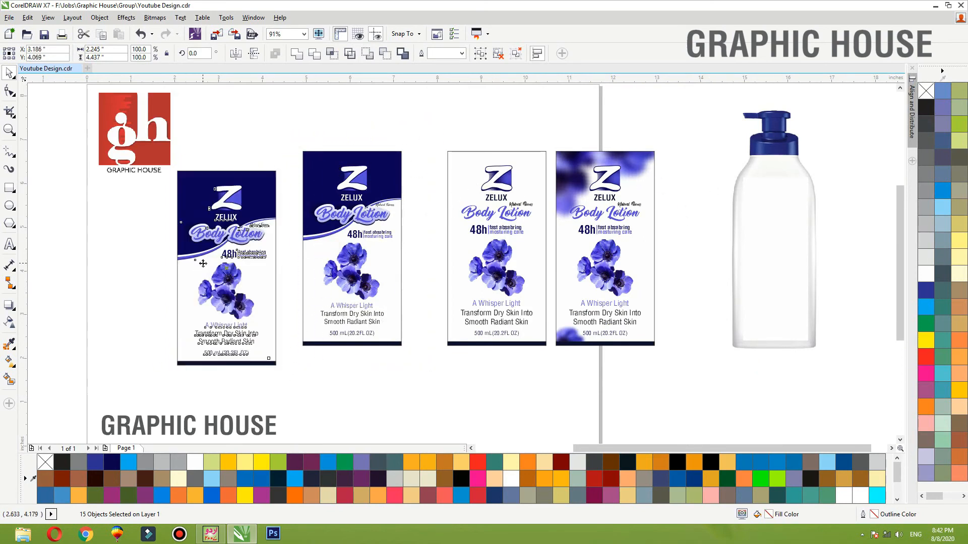
pyautogui.hotkey('shift', 'F2')
pyautogui.click(156, 246)
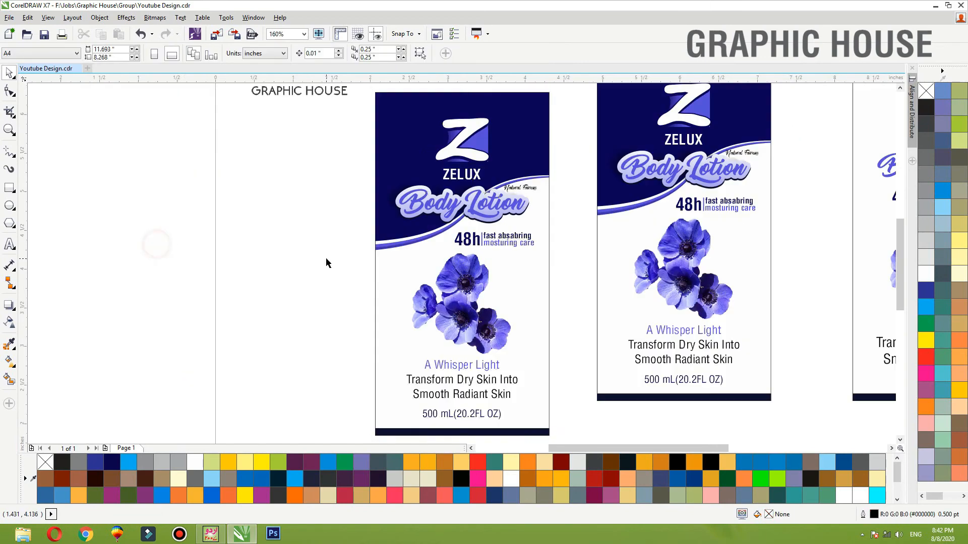
# Sample violet-blue R84 G76 B211 from the flower and fill the duplicate label's inner frame and background with it.
pyautogui.click(10, 341)
pyautogui.click(458, 269)
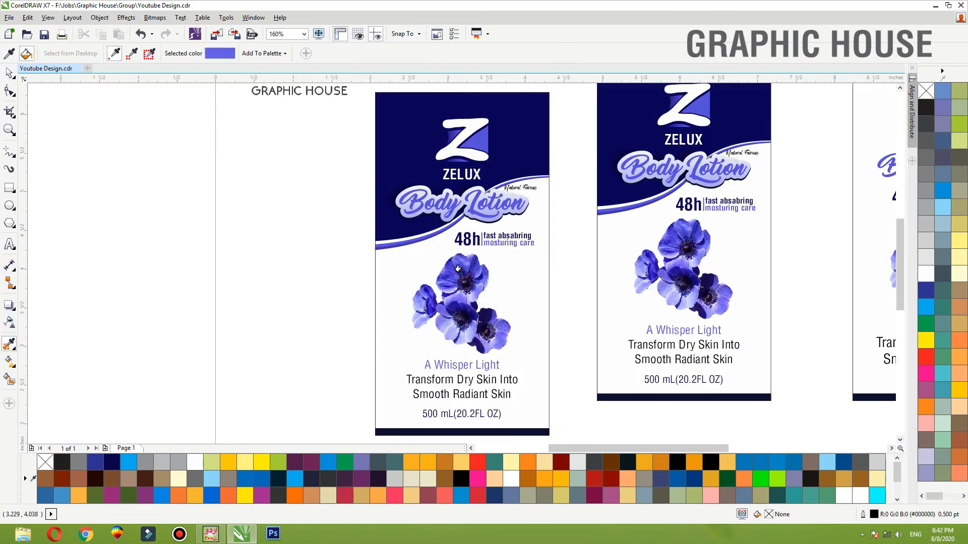
pyautogui.press('space')
pyautogui.press('space')
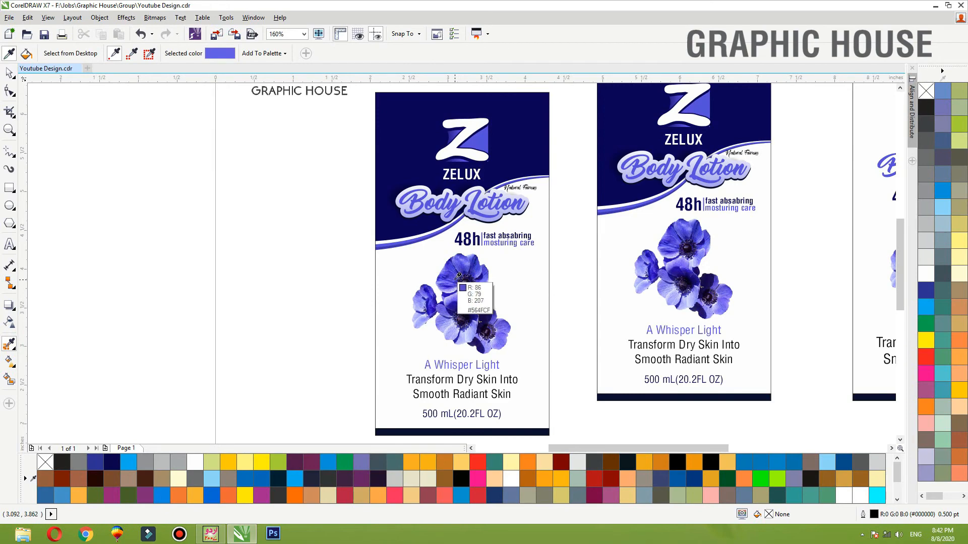
pyautogui.click(458, 276)
pyautogui.click(386, 271)
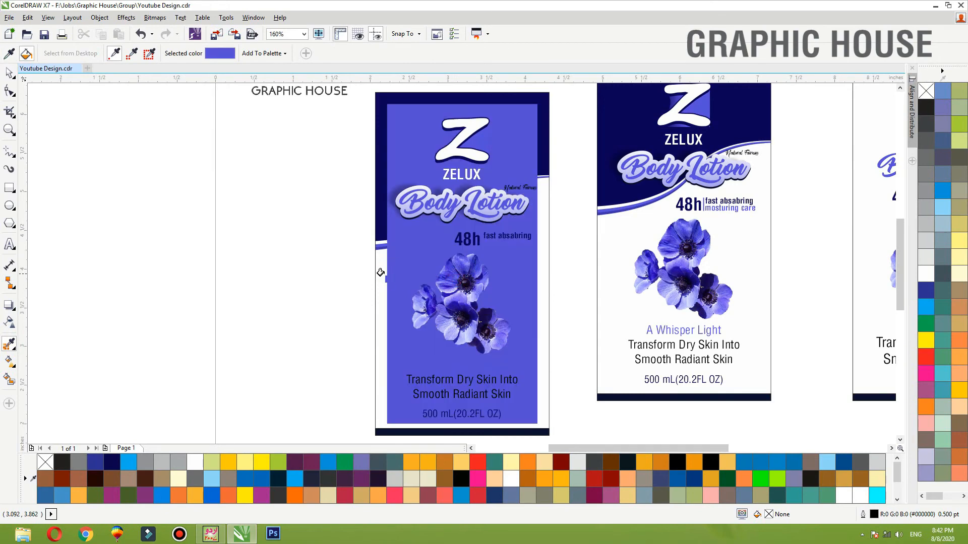
pyautogui.click(381, 272)
# Give the duplicate label's inner frame a white outline and no fill.
pyautogui.press('space')
pyautogui.moveTo(397, 267); pyautogui.dragTo(384, 269)
pyautogui.hotkey('ctrl', 'z')
pyautogui.click(926, 273)
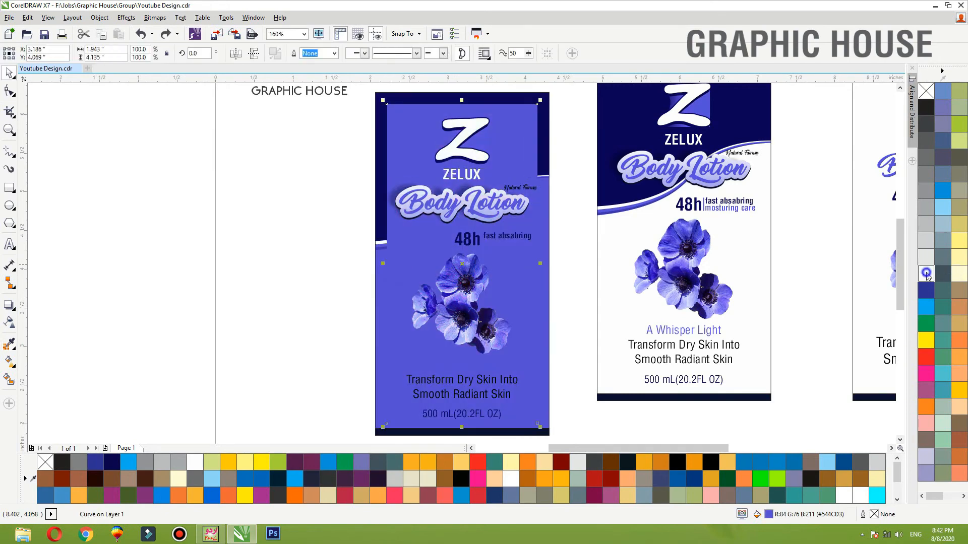
pyautogui.click(926, 91)
pyautogui.click(564, 246)
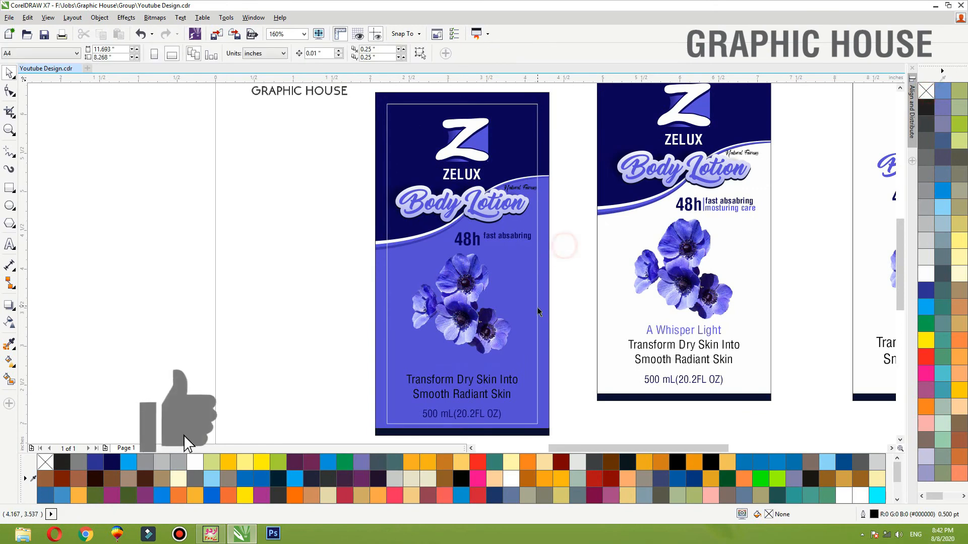
pyautogui.click(539, 311)
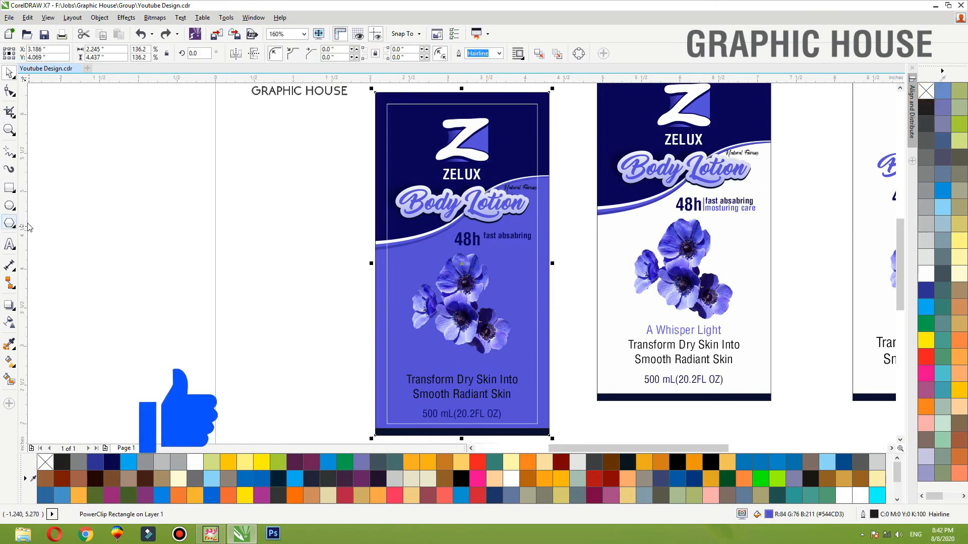
# Draw a white ellipse about 1.23 by 1.42 inches without outline and centre it over the duplicate label's flowers.
pyautogui.click(9, 206)
pyautogui.moveTo(419, 251); pyautogui.dragTo(522, 367)
pyautogui.press('space')
pyautogui.click(925, 274)
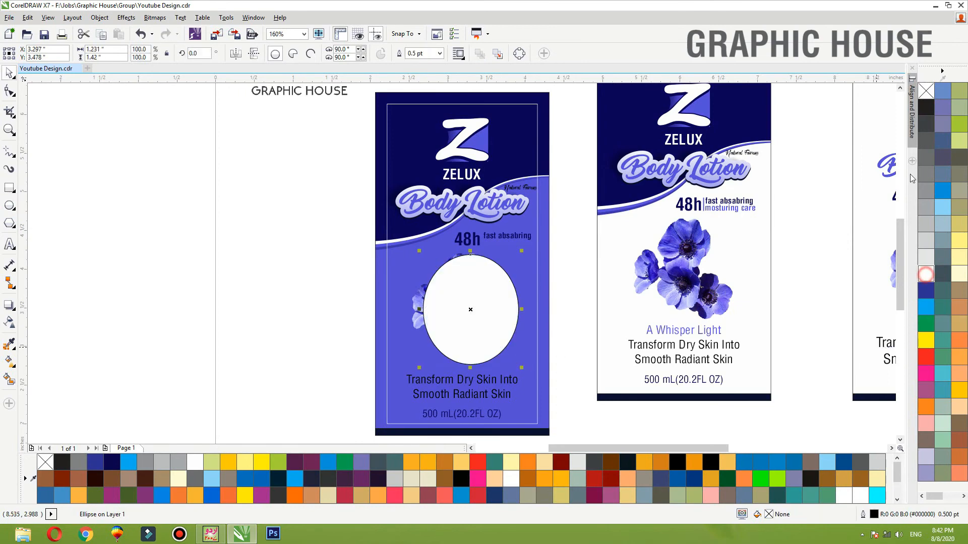
pyautogui.rightClick(925, 88)
pyautogui.moveTo(502, 308); pyautogui.dragTo(496, 303)
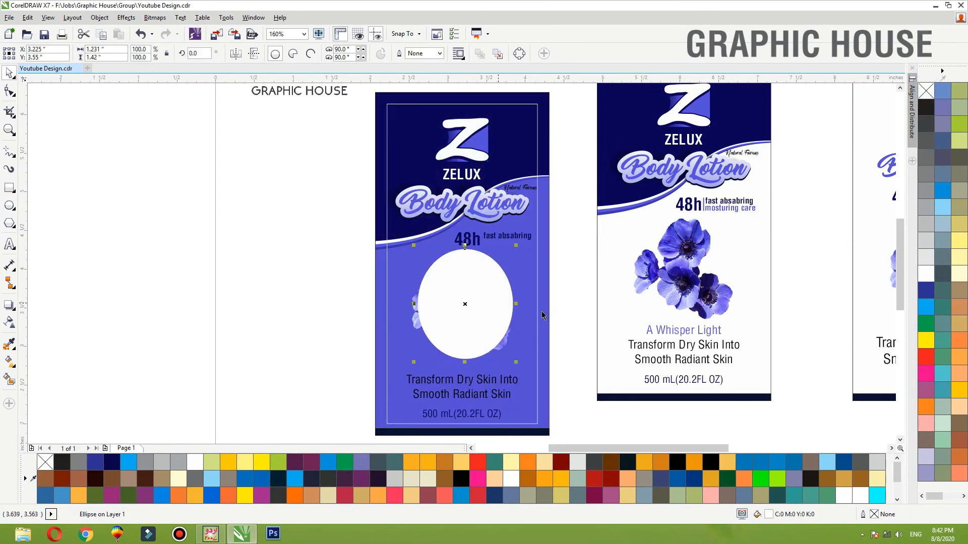
# Convert the white ellipse over the violet-blue label's flowers to a bitmap.
pyautogui.click(154, 18)
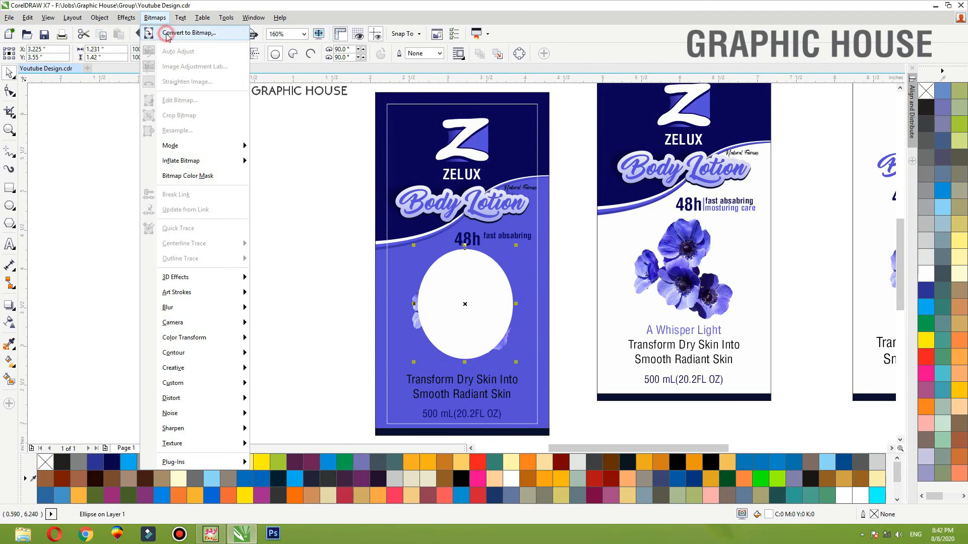
pyautogui.click(166, 32)
pyautogui.click(452, 319)
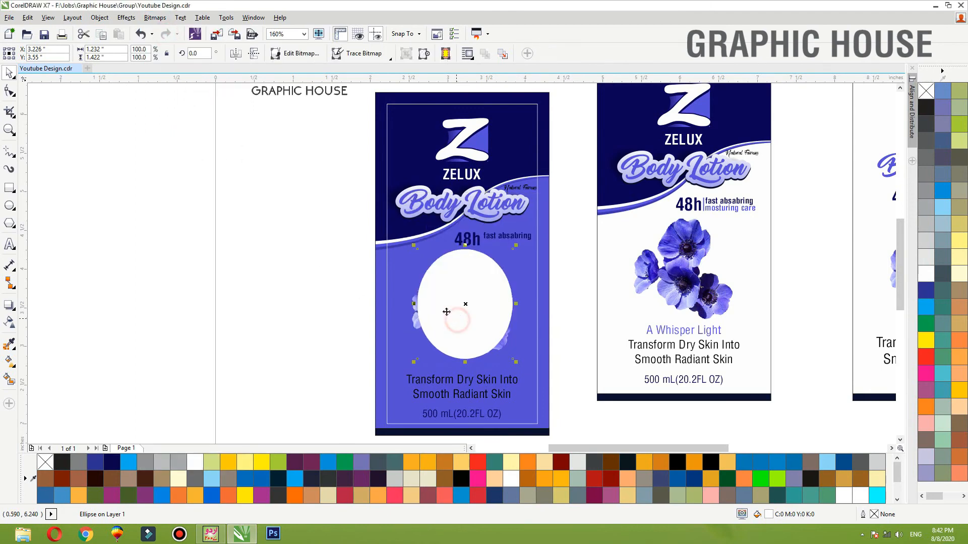
# Apply a Gaussian Blur with a radius of 95 pixels to the white ellipse bitmap.
pyautogui.click(155, 17)
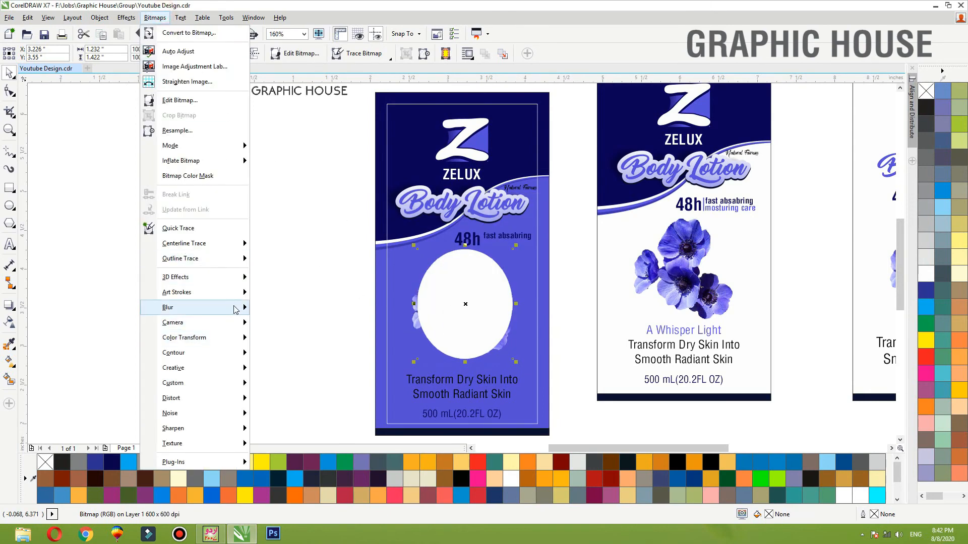
pyautogui.moveTo(237, 308)
pyautogui.click(295, 323)
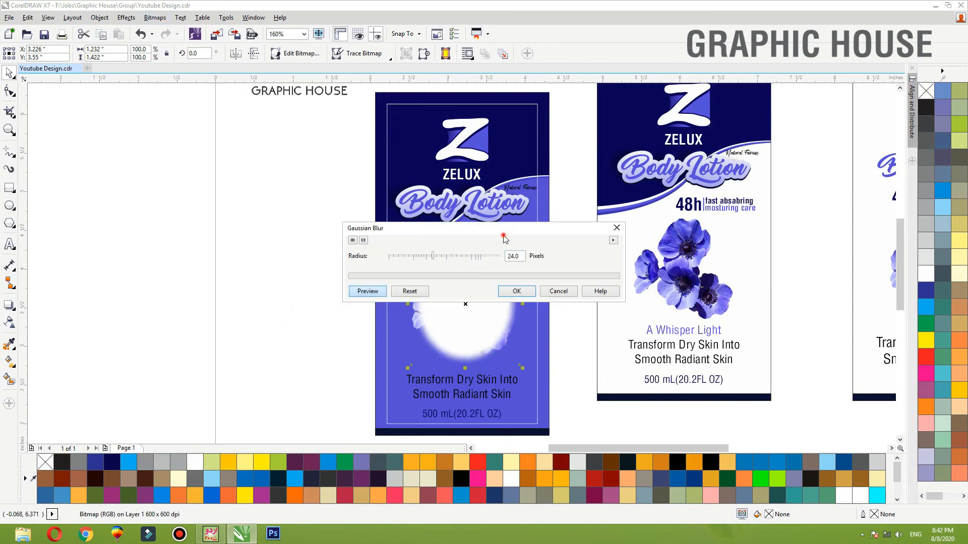
pyautogui.moveTo(484, 231); pyautogui.dragTo(482, 90)
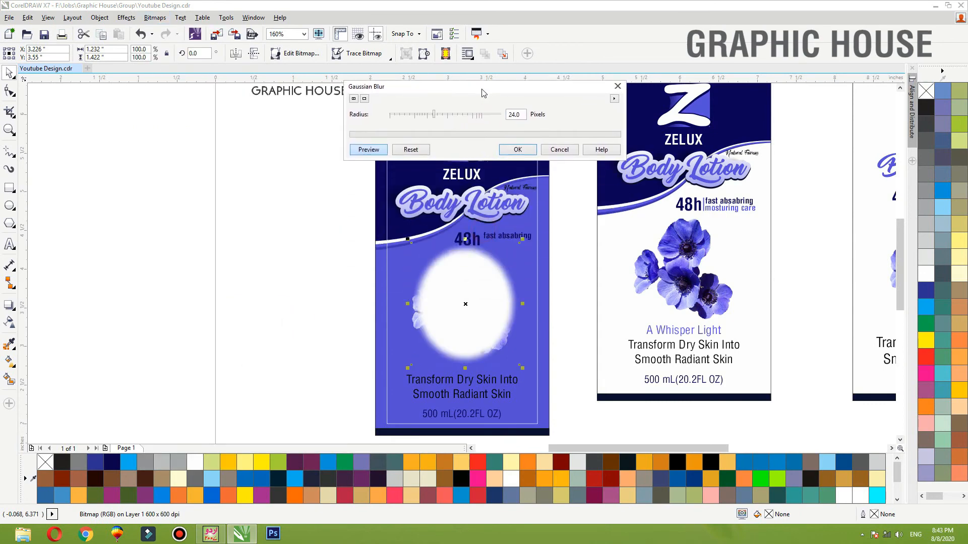
pyautogui.click(459, 118)
pyautogui.click(464, 116)
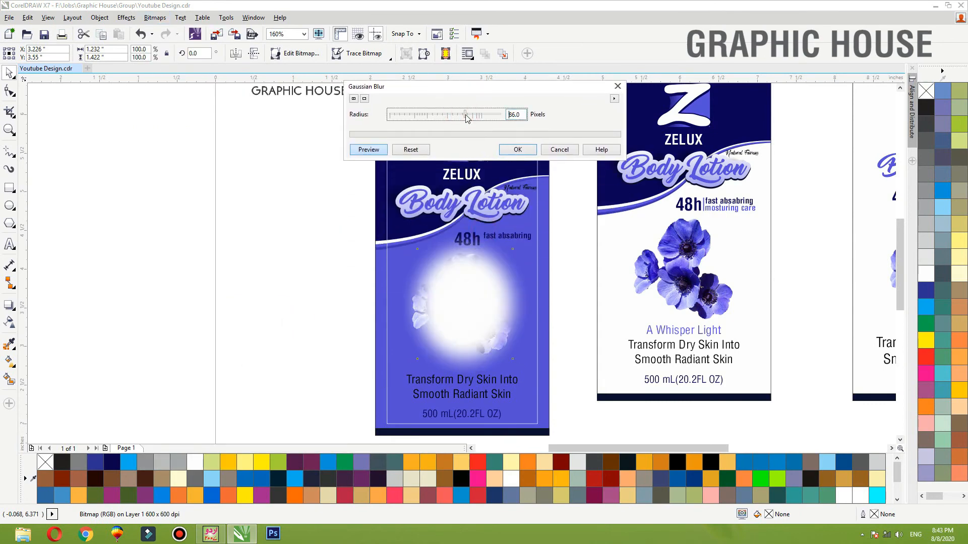
pyautogui.moveTo(466, 118); pyautogui.dragTo(471, 118)
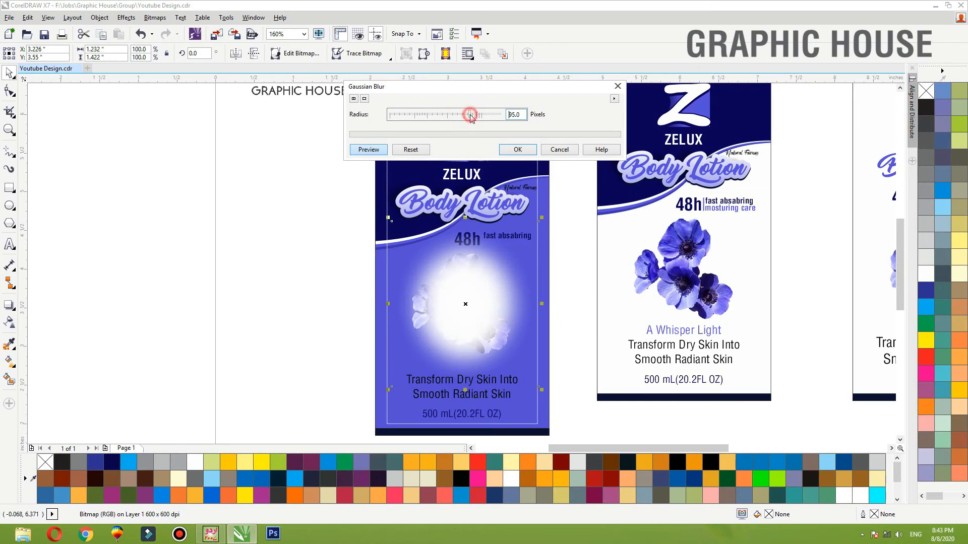
pyautogui.click(518, 149)
# PowerClip the blurred white ellipse inside the violet-blue label background and open the container's contents for editing.
pyautogui.rightClick(484, 144)
pyautogui.click(508, 152)
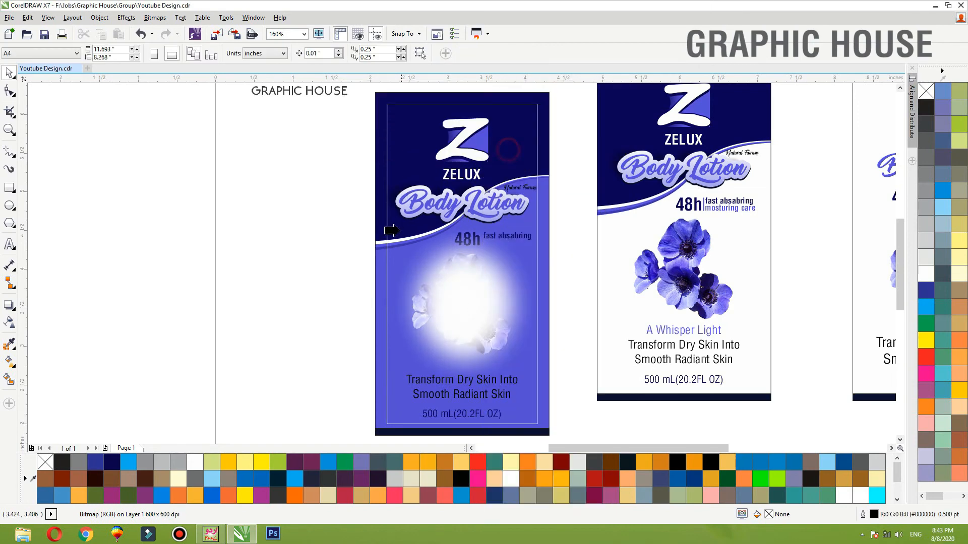
pyautogui.click(378, 232)
pyautogui.keyDown('ctrl'); pyautogui.click(378, 232); pyautogui.keyUp('ctrl')
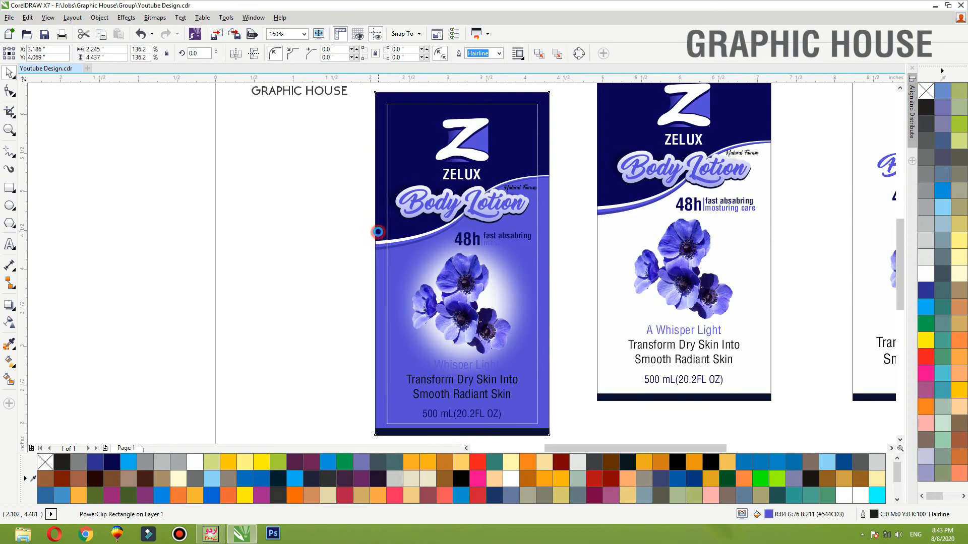
# Shrink the white glow inside the label's PowerClip container so it closely surrounds the flowers, and finish editing the contents.
pyautogui.click(515, 296)
pyautogui.moveTo(542, 217); pyautogui.dragTo(533, 227)
pyautogui.keyDown('ctrl'); pyautogui.click(184, 276); pyautogui.keyUp('ctrl')
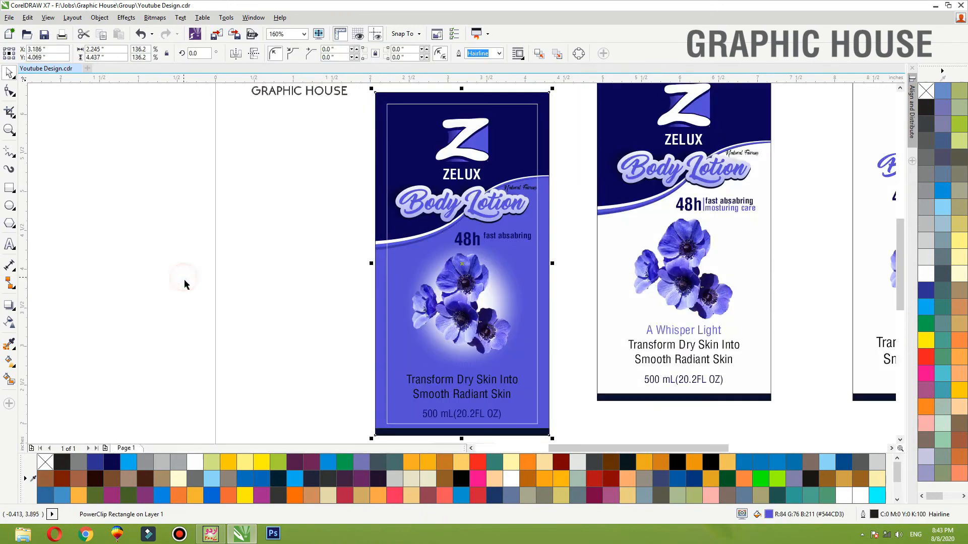
pyautogui.keyDown('ctrl'); pyautogui.click(497, 287); pyautogui.keyUp('ctrl')
pyautogui.hotkey('ctrl', 'z')
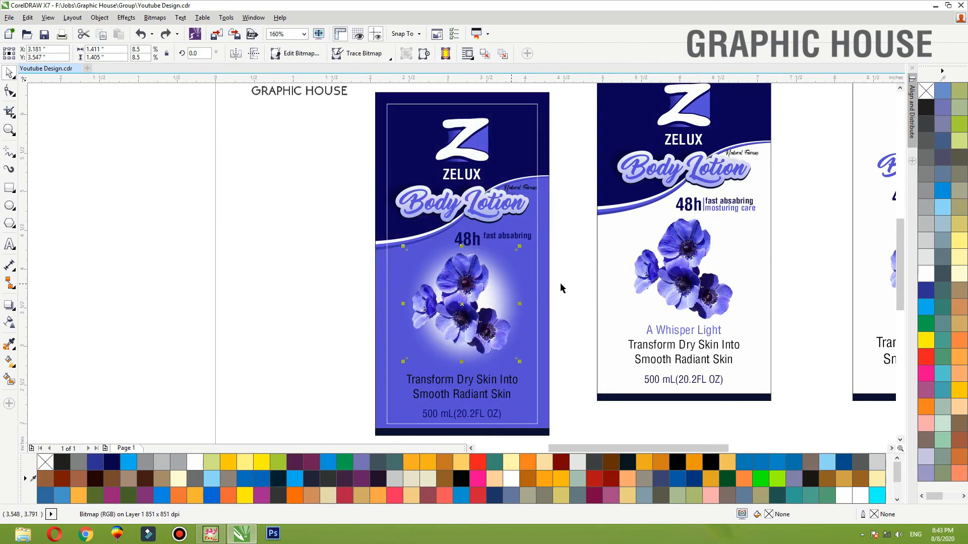
pyautogui.click(549, 287)
pyautogui.keyDown('ctrl'); pyautogui.doubleClick(501, 283); pyautogui.keyUp('ctrl')
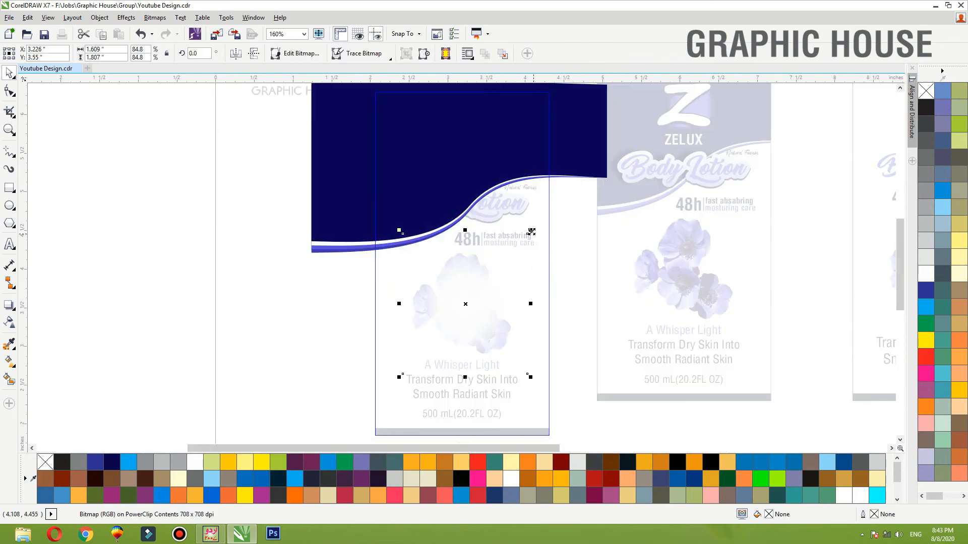
pyautogui.moveTo(530, 231); pyautogui.dragTo(522, 233)
pyautogui.keyDown('ctrl'); pyautogui.click(253, 381); pyautogui.keyUp('ctrl')
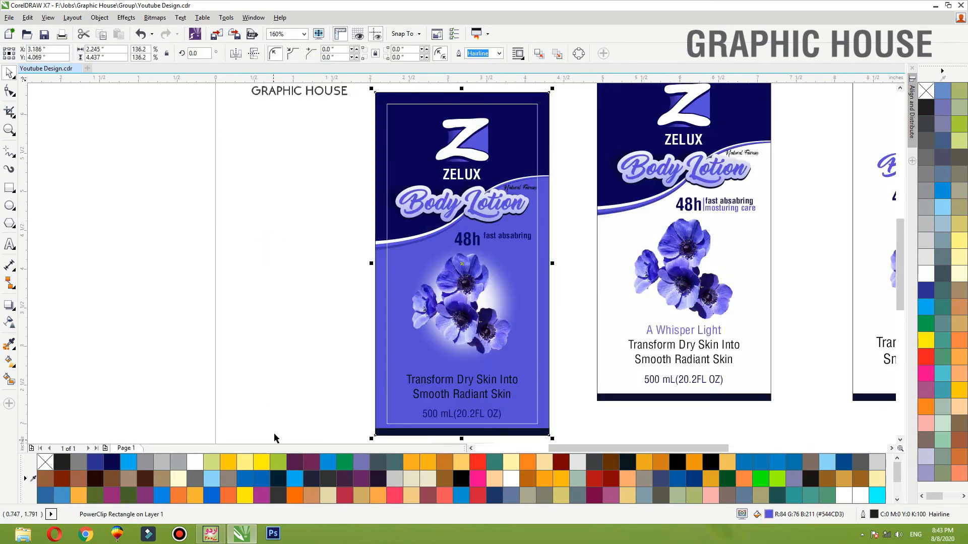
# Fill the tagline, description and 500 mL text lines below the violet-blue label's flowers with white.
pyautogui.keyDown('ctrl'); pyautogui.click(506, 384); pyautogui.keyUp('ctrl')
pyautogui.moveTo(573, 494); pyautogui.dragTo(580, 491)
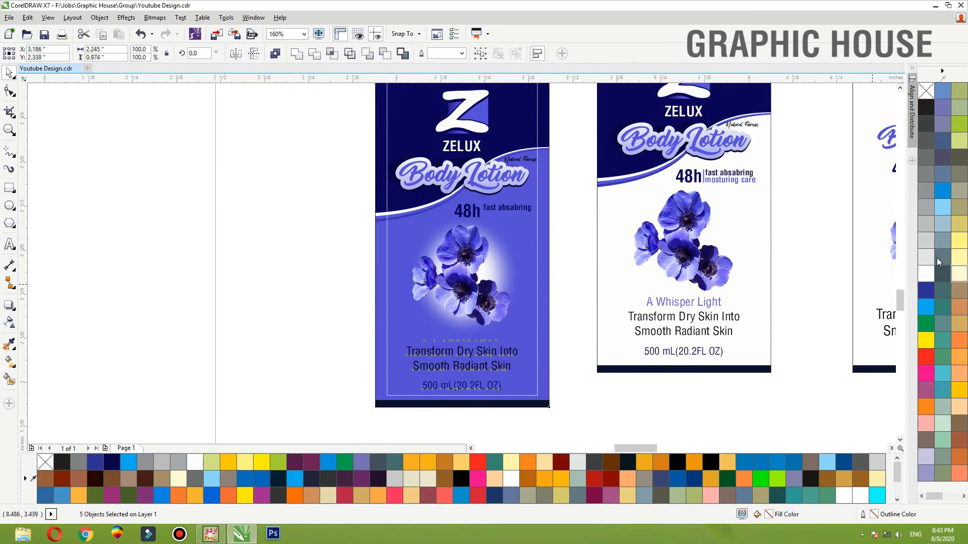
pyautogui.hotkey('shift', 'F2')
pyautogui.click(325, 245)
pyautogui.click(168, 175)
pyautogui.moveTo(169, 160); pyautogui.dragTo(655, 323)
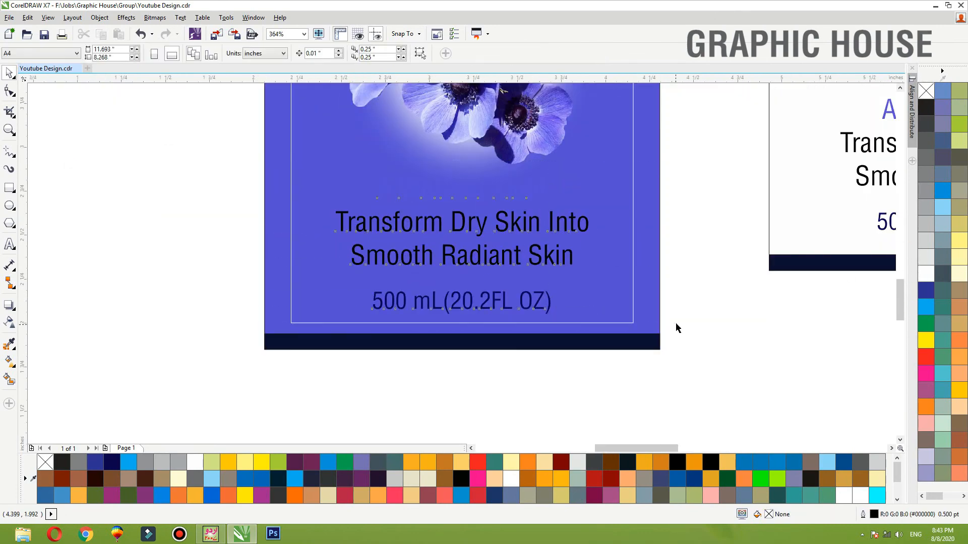
pyautogui.click(665, 325)
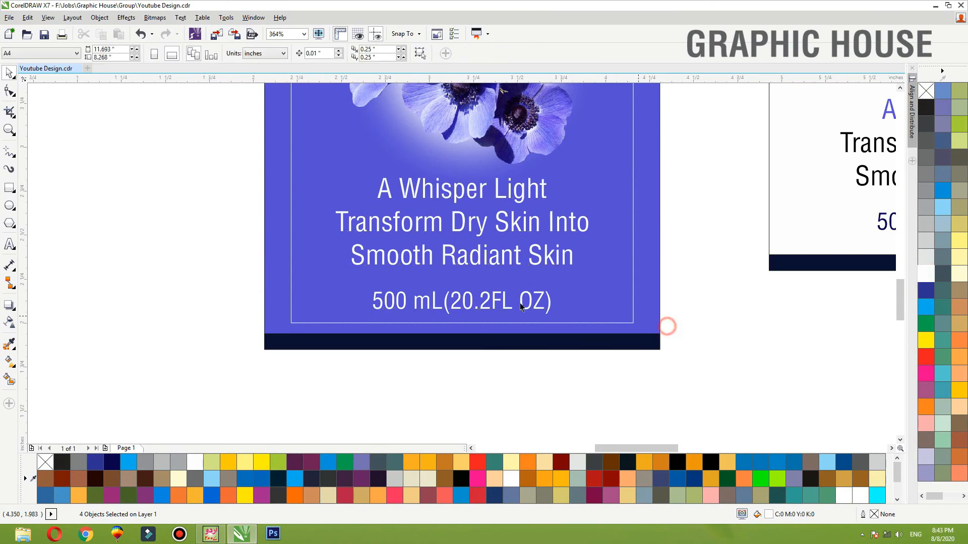
pyautogui.click(496, 304)
pyautogui.click(39, 315)
pyautogui.moveTo(58, 324); pyautogui.dragTo(625, 152)
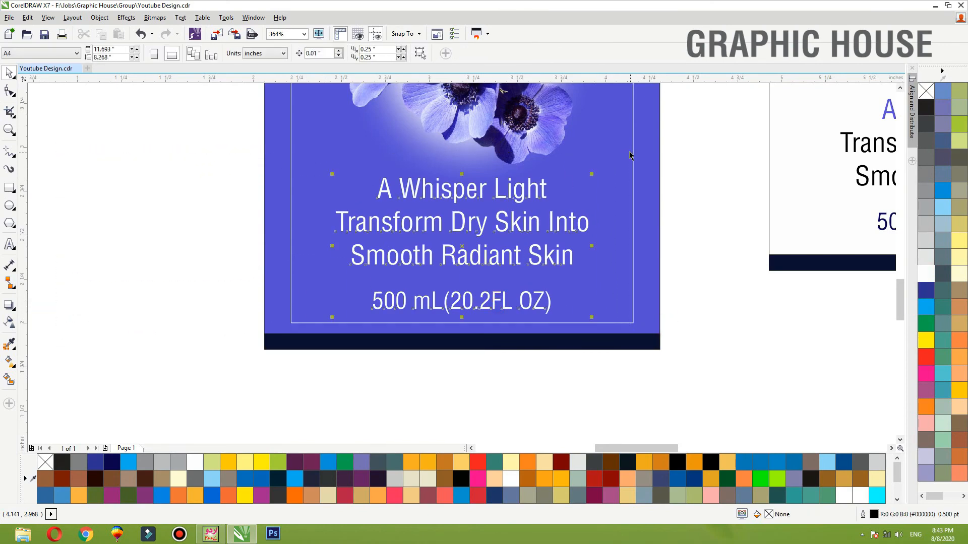
pyautogui.click(695, 212)
pyautogui.click(648, 218)
# Fill the grouped 48h, divider and "fast absabring mosturing care" text on the violet-blue label with white.
pyautogui.hotkey('shift', 'F2')
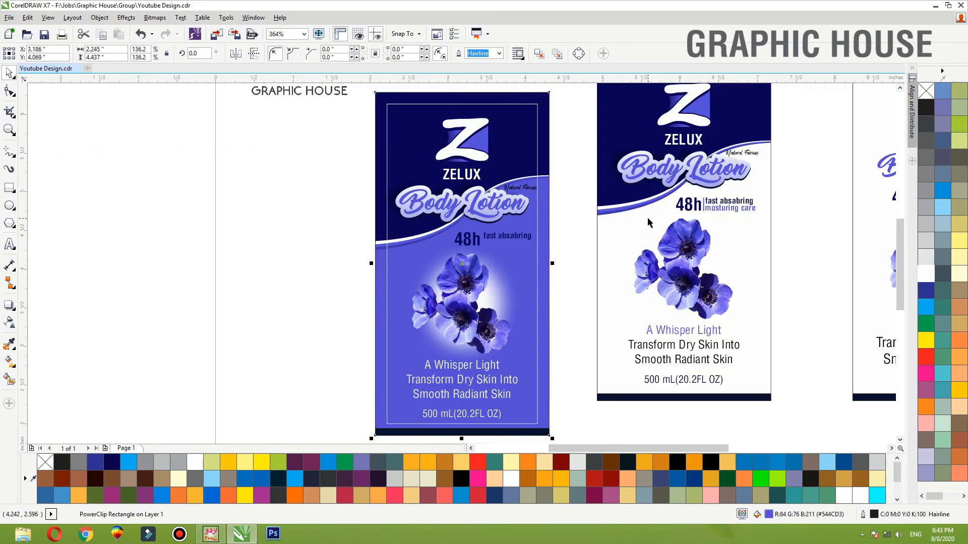
pyautogui.click(484, 242)
pyautogui.hotkey('shift', 'F2')
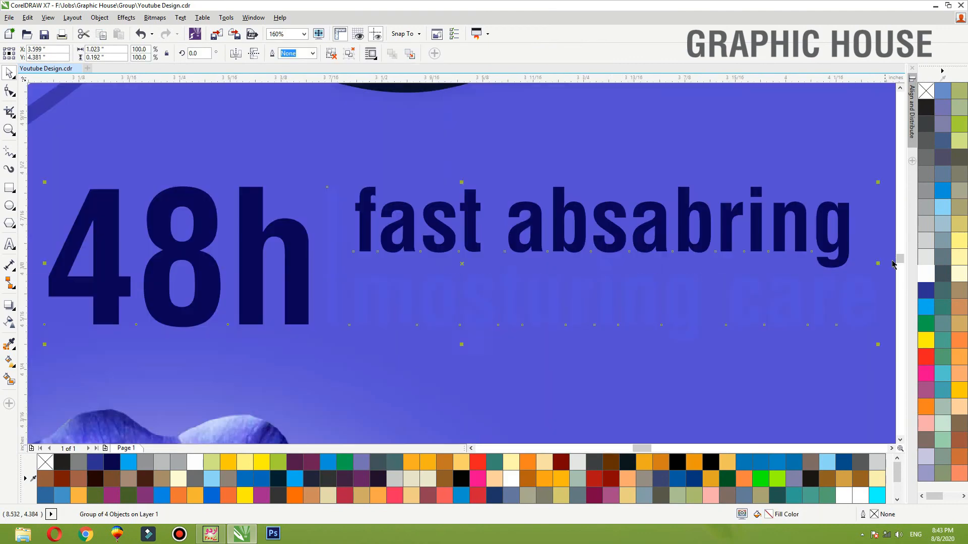
pyautogui.scroll(-4, 672, 281)
pyautogui.click(933, 276)
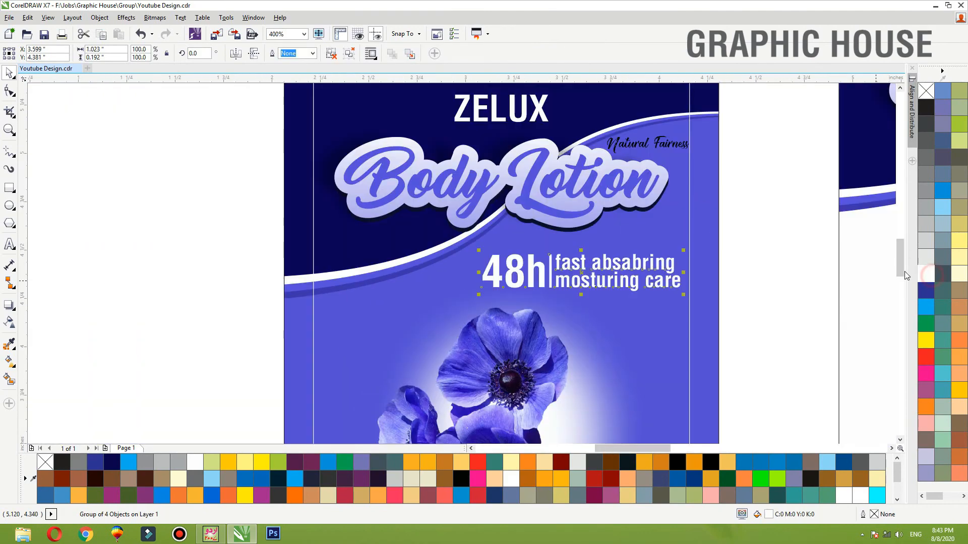
pyautogui.scroll(-3, 281, 273)
# Remove the white outline from the violet-blue label's inner frame.
pyautogui.click(389, 205)
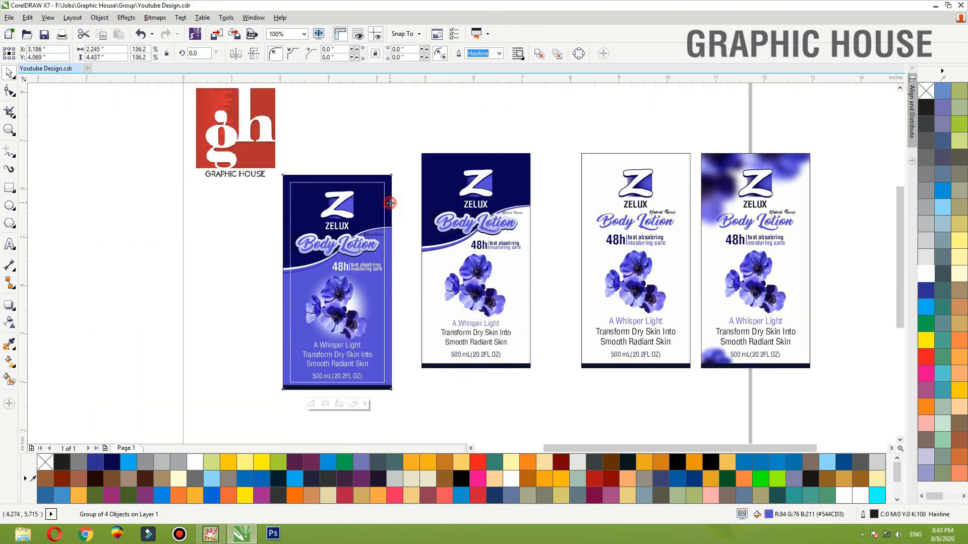
pyautogui.hotkey('shift', 'F2')
pyautogui.click(538, 117)
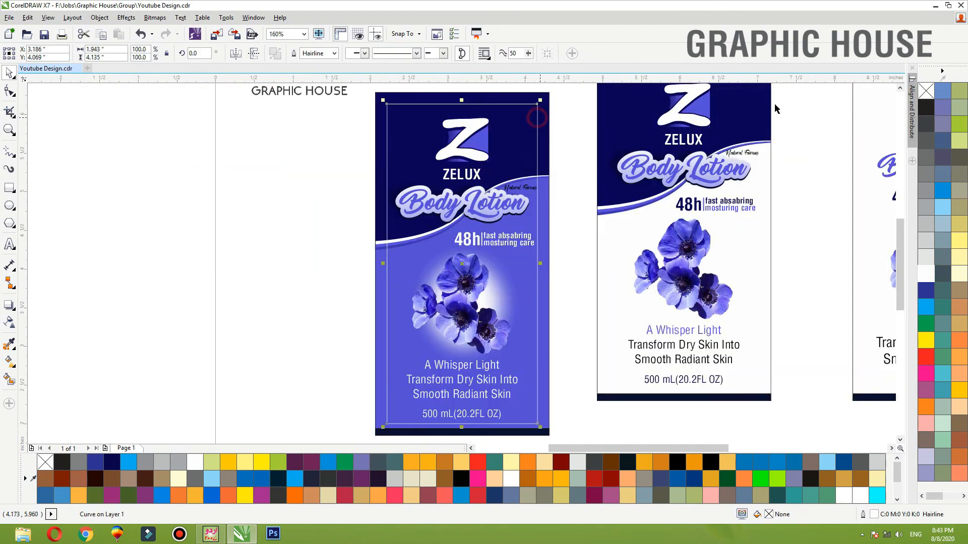
pyautogui.rightClick(926, 92)
pyautogui.click(594, 202)
# Fill the "Natural Fairness" text on the violet-blue label with white.
pyautogui.click(529, 188)
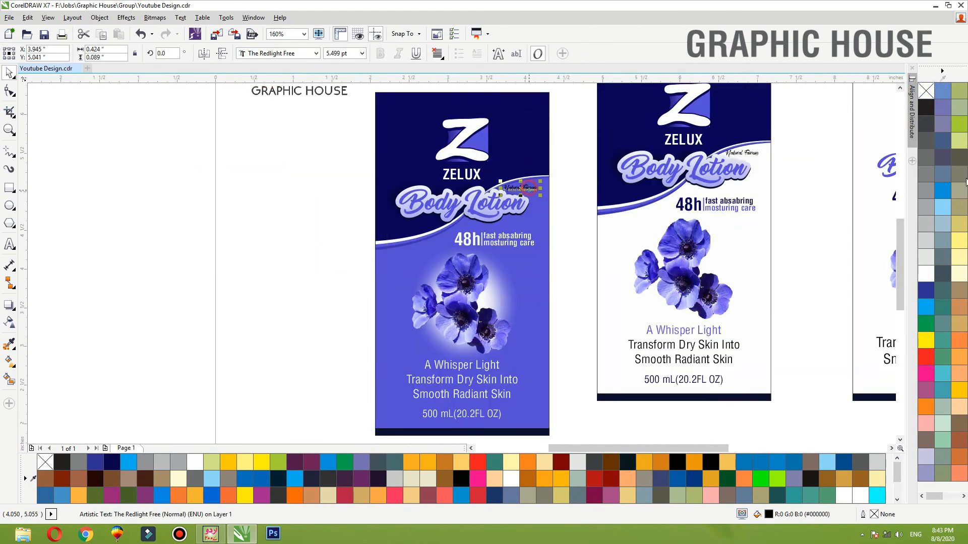
pyautogui.hotkey('shift', 'F2')
pyautogui.click(929, 270)
pyautogui.scroll(-4, 505, 300)
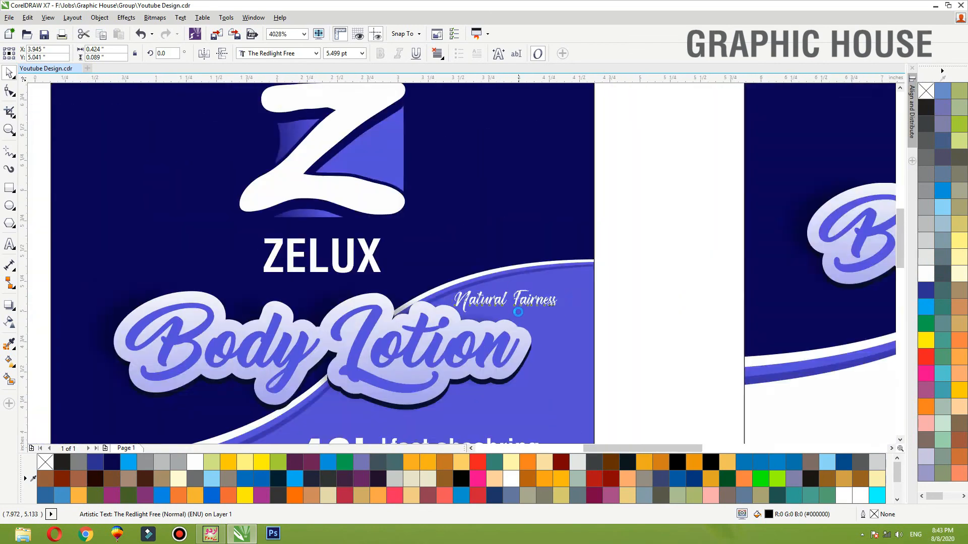
# Delete the navy, white and blue wave shapes from the violet-blue label's PowerClip container and finish editing it.
pyautogui.click(529, 208)
pyautogui.hotkey('shift', 'F2')
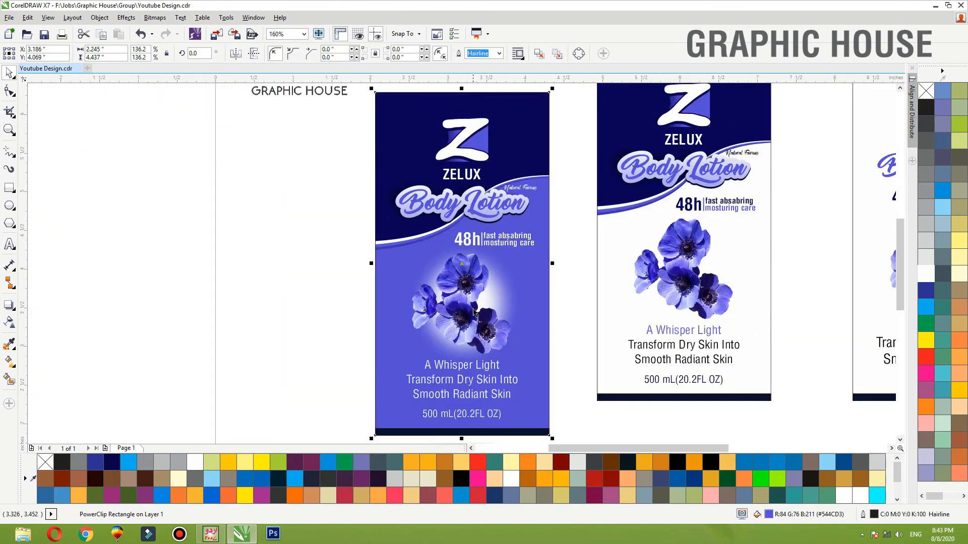
pyautogui.keyDown('ctrl'); pyautogui.click(374, 153); pyautogui.keyUp('ctrl')
pyautogui.click(385, 144)
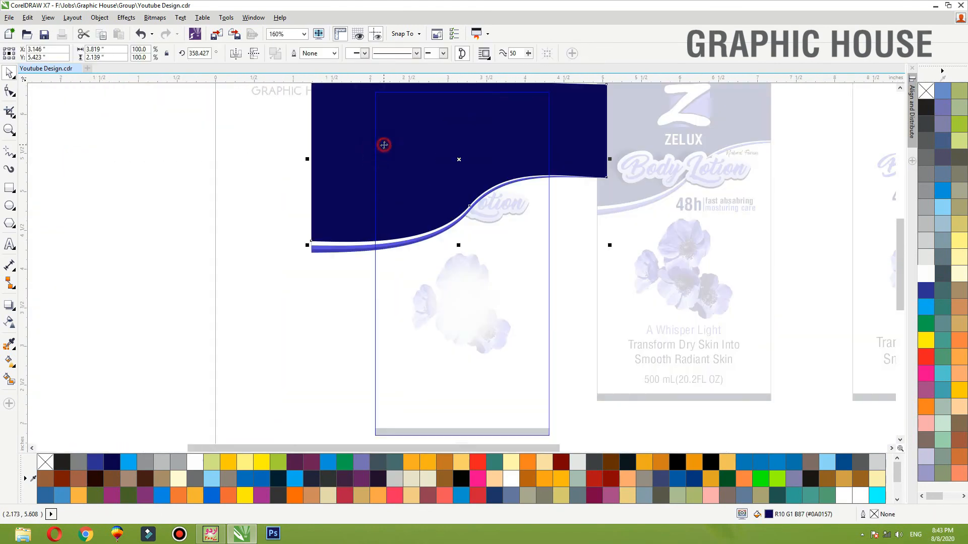
pyautogui.press('Delete')
pyautogui.click(435, 164)
pyautogui.press('Delete')
pyautogui.click(432, 225)
pyautogui.press('Delete')
pyautogui.click(417, 218)
pyautogui.press('Delete')
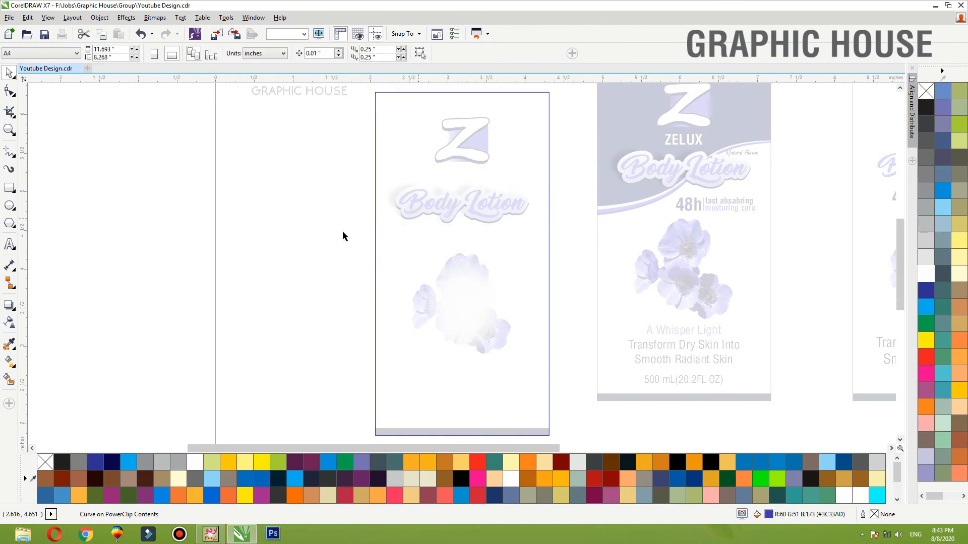
pyautogui.keyDown('ctrl'); pyautogui.click(329, 235); pyautogui.keyUp('ctrl')
# Move the "Natural Fairness" text slightly up and left above Body Lotion, to about X 3.884, Y 5.103 inches.
pyautogui.moveTo(306, 249); pyautogui.dragTo(608, 148)
pyautogui.click(463, 233)
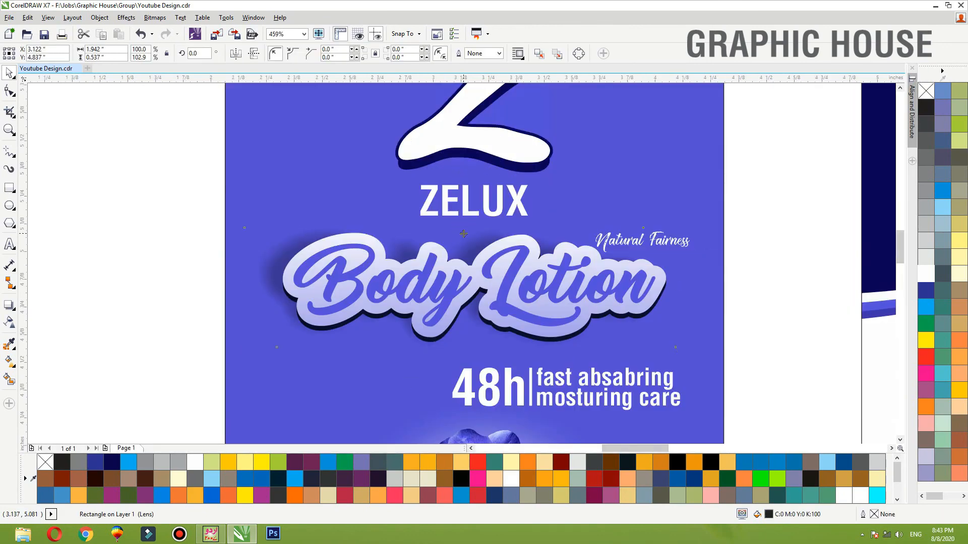
pyautogui.moveTo(627, 240); pyautogui.dragTo(613, 227)
pyautogui.scroll(-1, 504, 310)
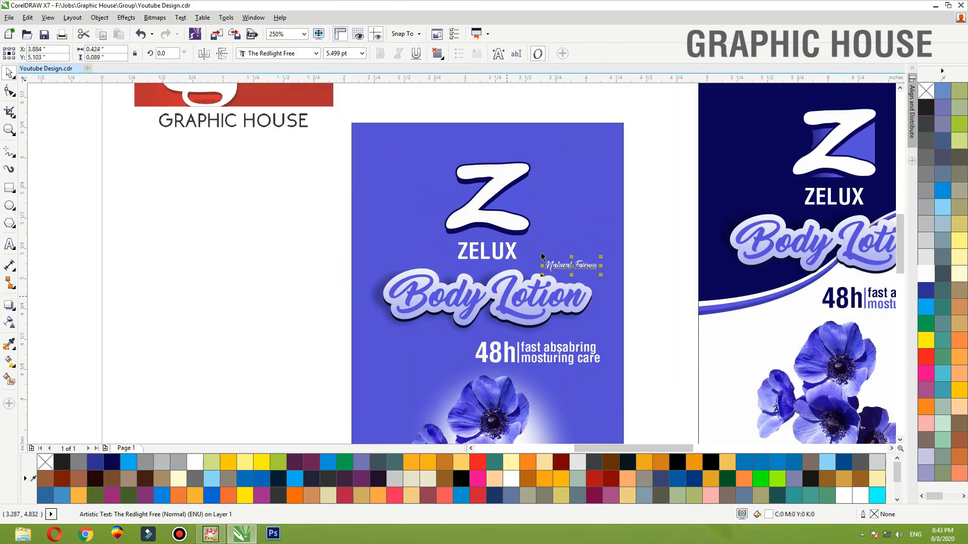
# Select the violet-blue square behind the Z in the logo, try black on it, and fill it with navy.
pyautogui.click(546, 199)
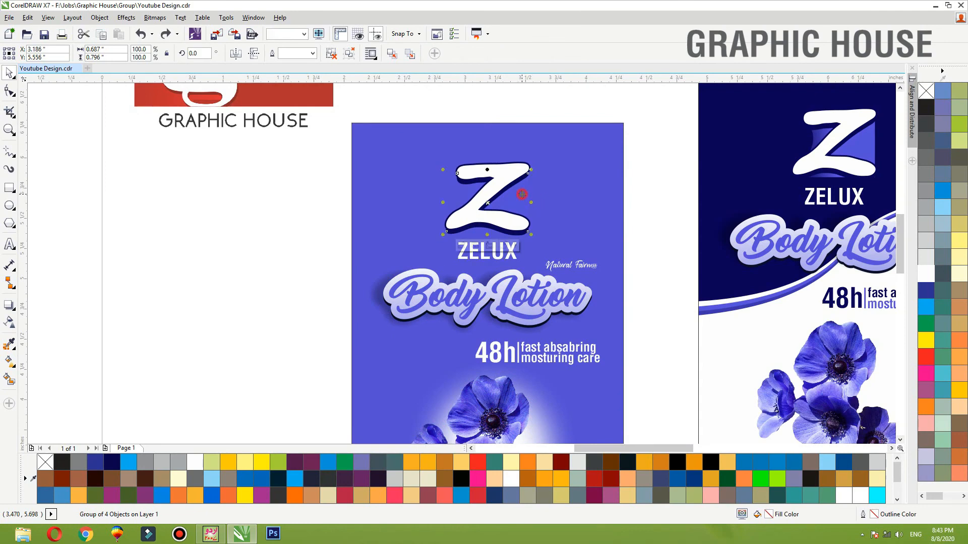
pyautogui.moveTo(547, 194); pyautogui.dragTo(520, 201)
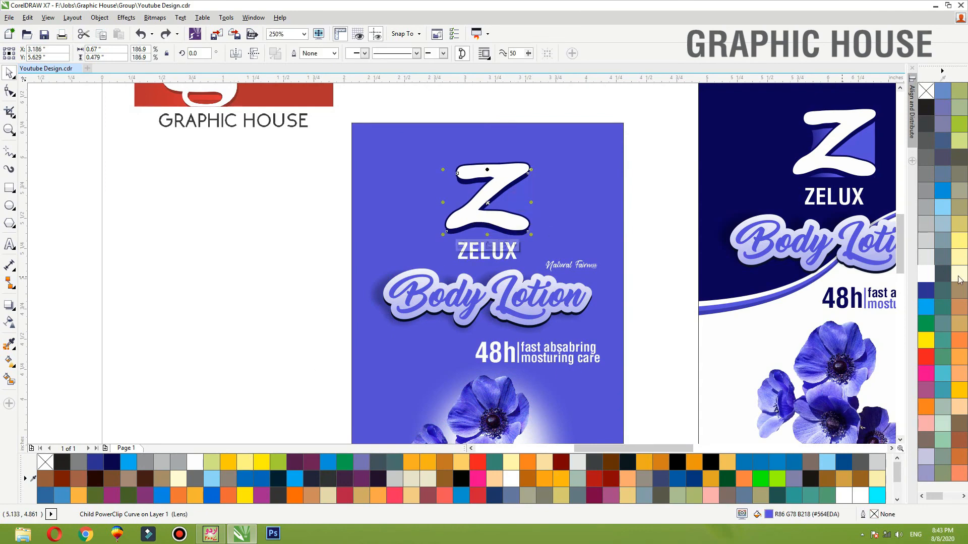
pyautogui.click(926, 107)
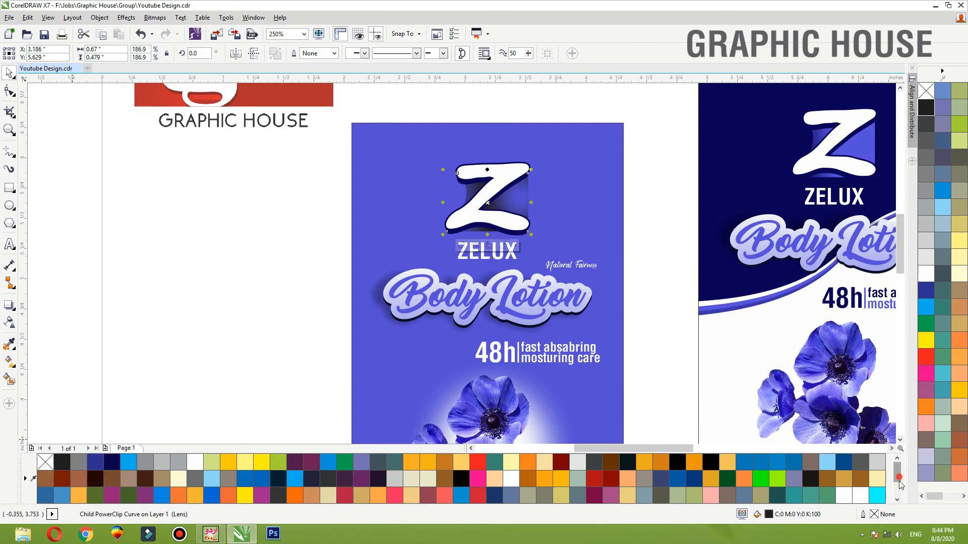
pyautogui.scroll(-1, 899, 481)
pyautogui.click(328, 496)
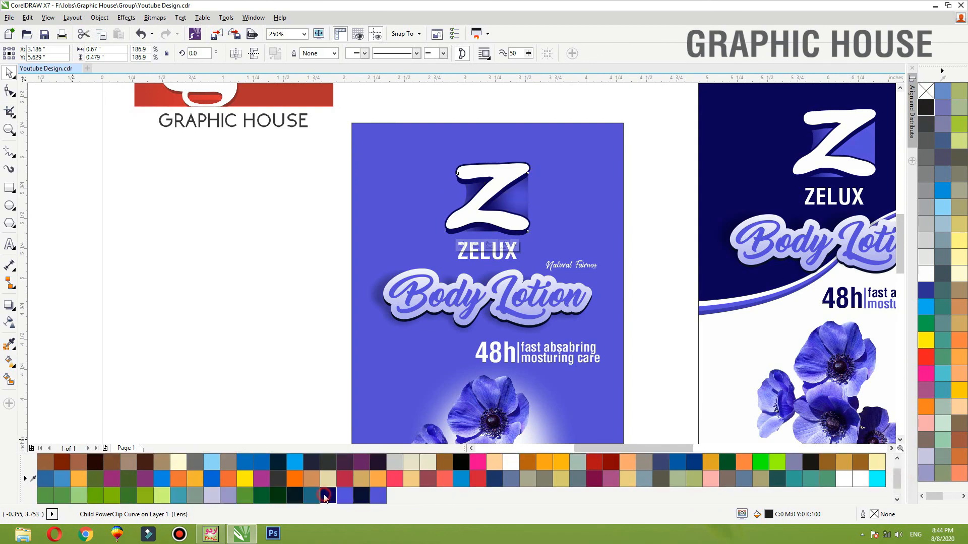
pyautogui.click(245, 276)
# Remove the outline from the violet-blue label's background rectangle.
pyautogui.click(369, 146)
pyautogui.hotkey('shift', 'F2')
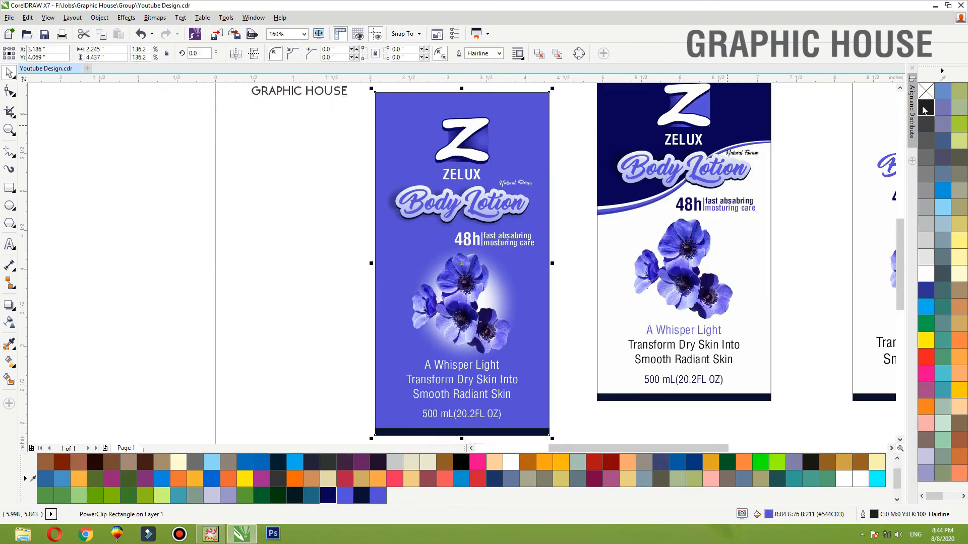
pyautogui.rightClick(926, 91)
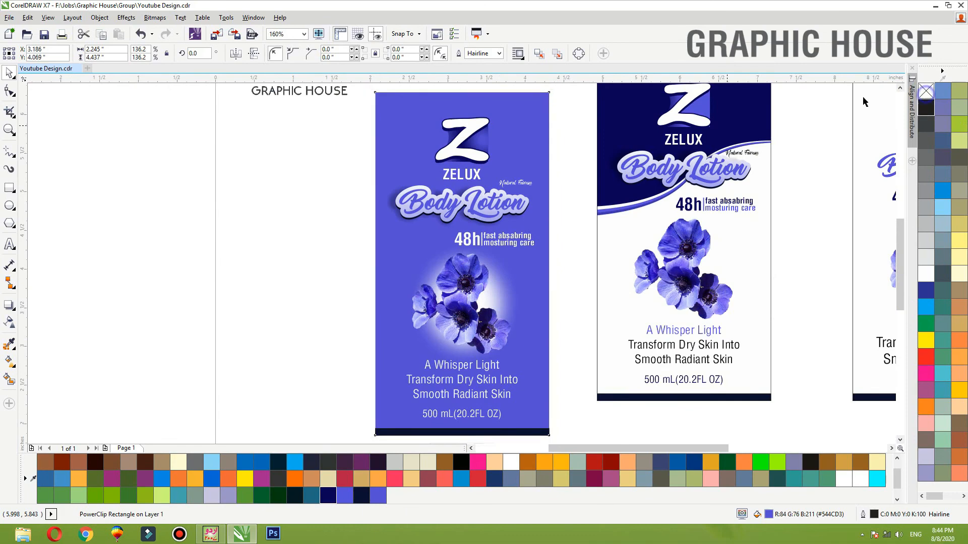
# Move the whole violet-blue label up and right beside the navy wave label, to about X 3.485, Y 4.422 inches.
pyautogui.click(220, 228)
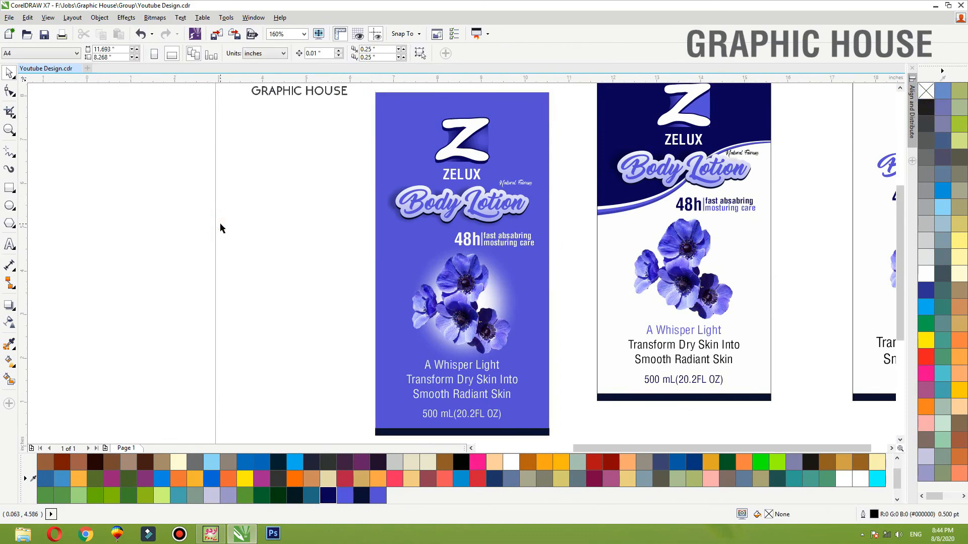
pyautogui.press('F4')
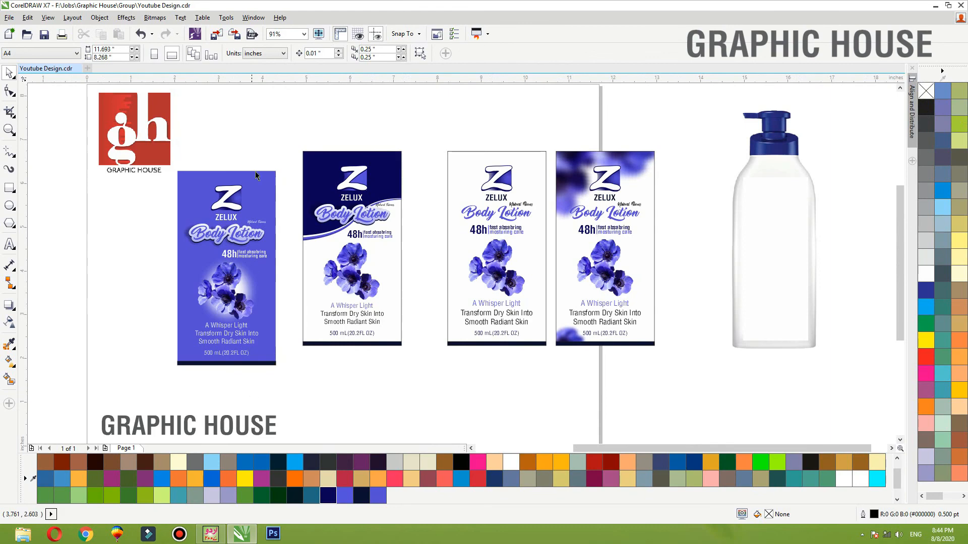
pyautogui.moveTo(281, 146); pyautogui.dragTo(164, 386)
pyautogui.moveTo(206, 323); pyautogui.dragTo(218, 306)
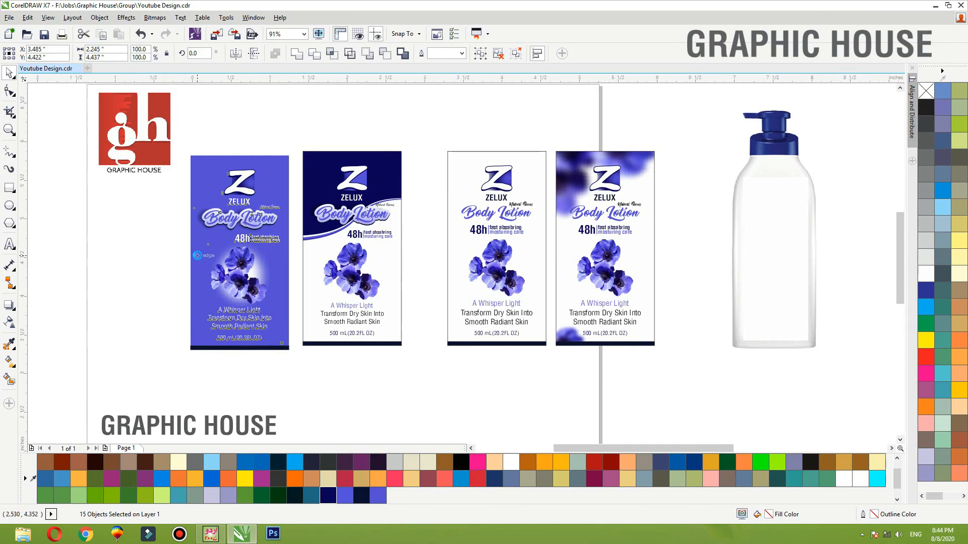
pyautogui.hotkey('shift', 'F2')
pyautogui.click(295, 298)
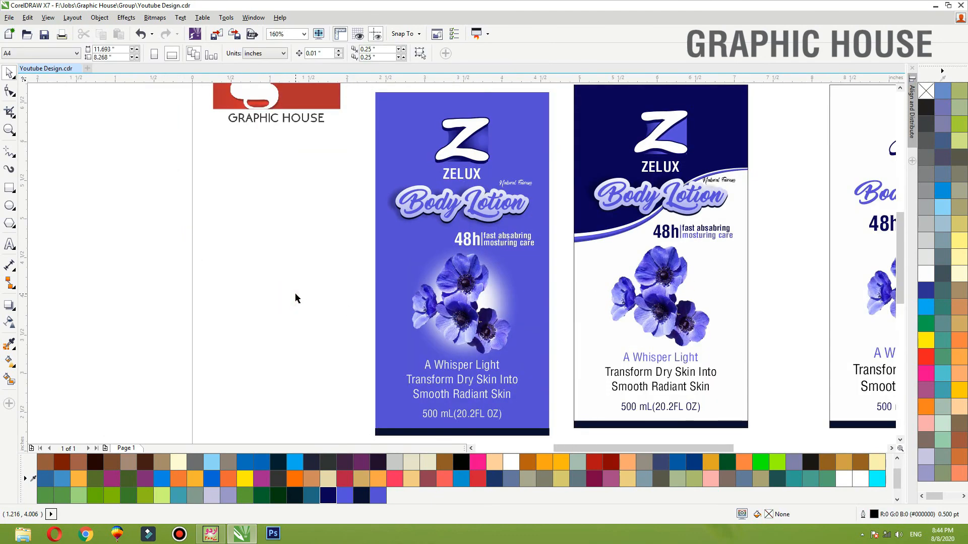
# Review the four label variants side by side and examine the flower image with its glow on the violet-blue label up close.
pyautogui.press('F4')
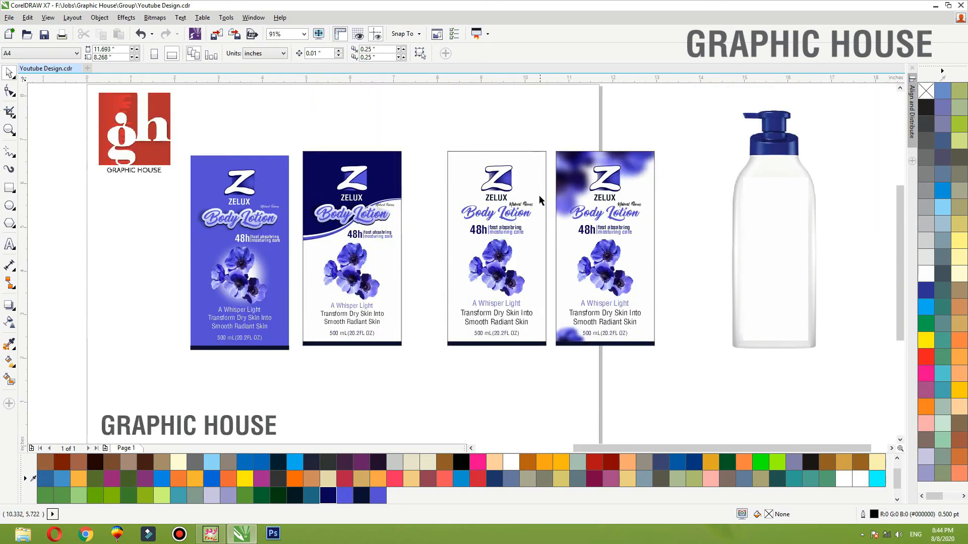
pyautogui.click(506, 231)
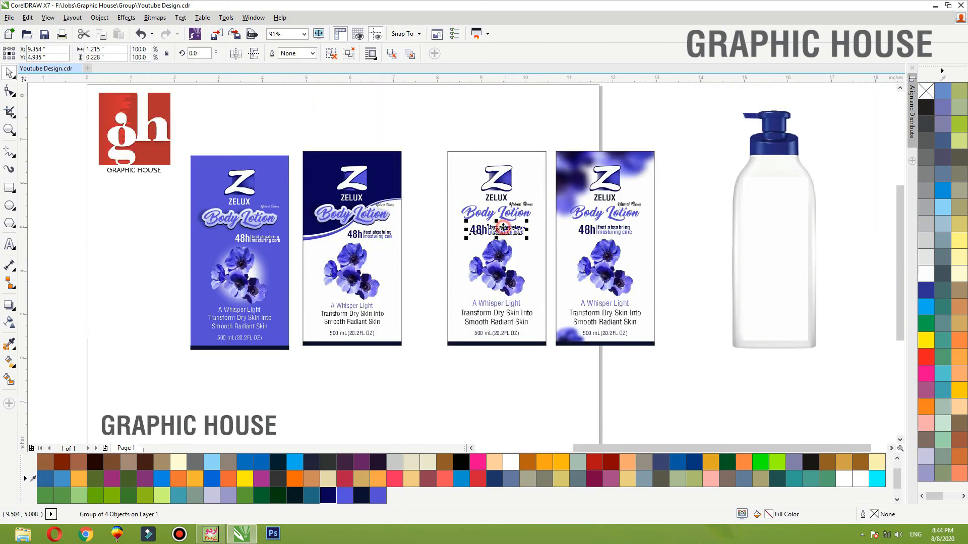
pyautogui.click(335, 202)
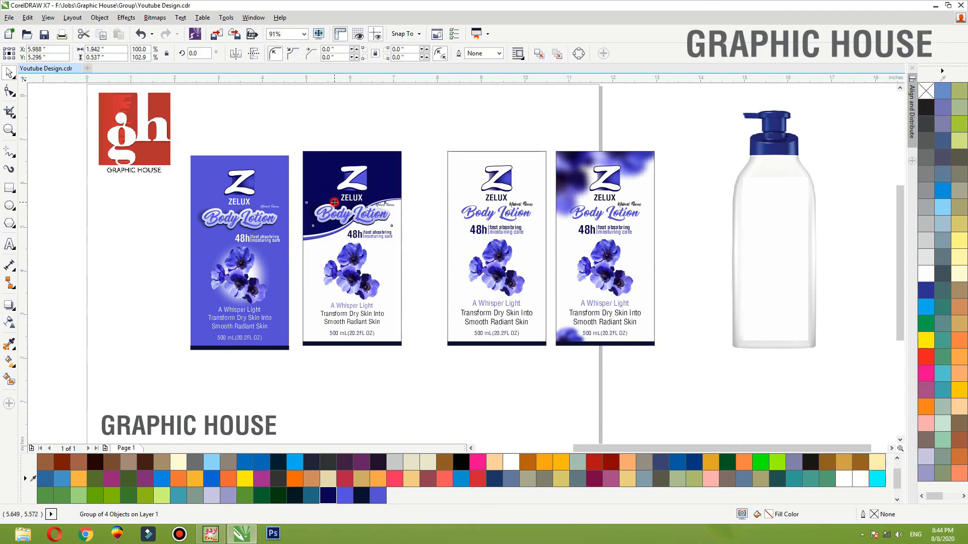
pyautogui.click(390, 132)
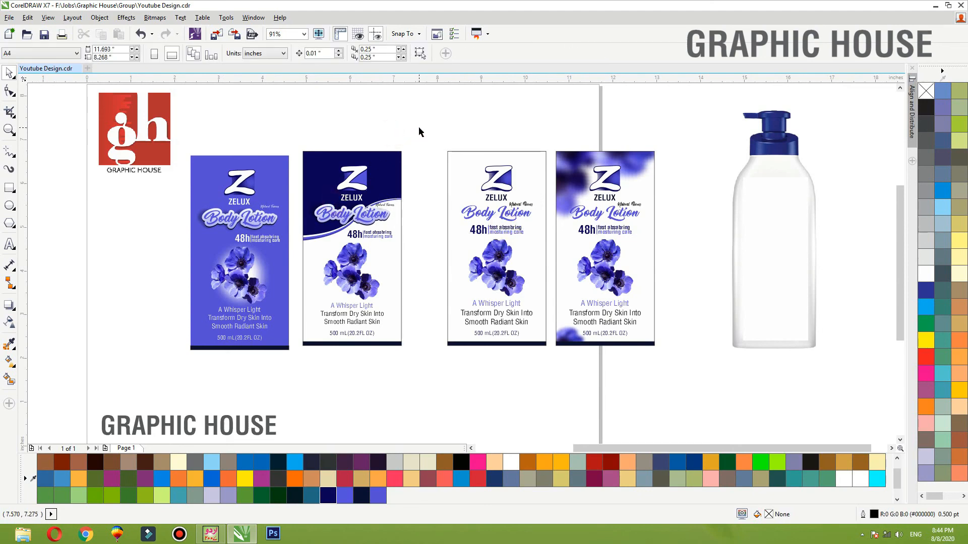
pyautogui.click(461, 189)
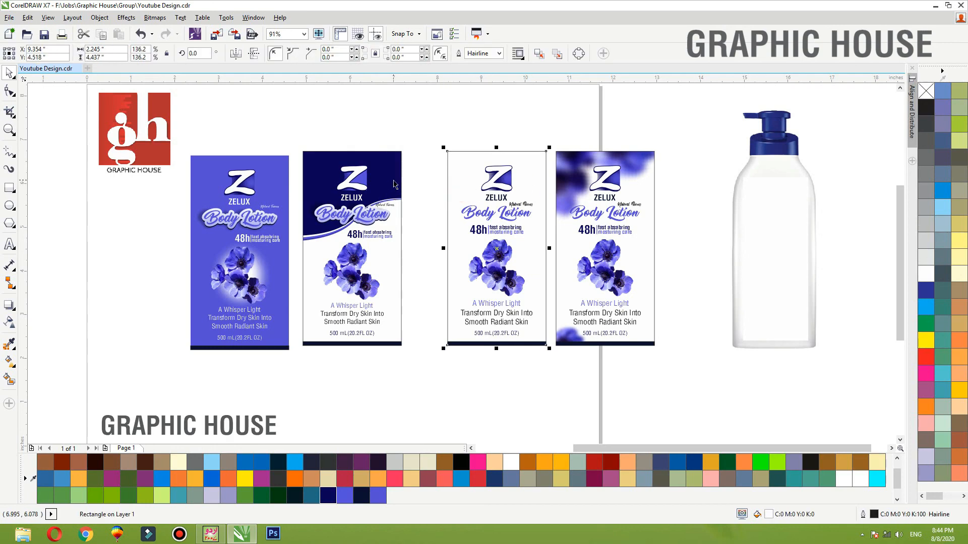
pyautogui.moveTo(411, 124); pyautogui.dragTo(553, 358)
pyautogui.moveTo(434, 120); pyautogui.dragTo(298, 386)
pyautogui.click(313, 378)
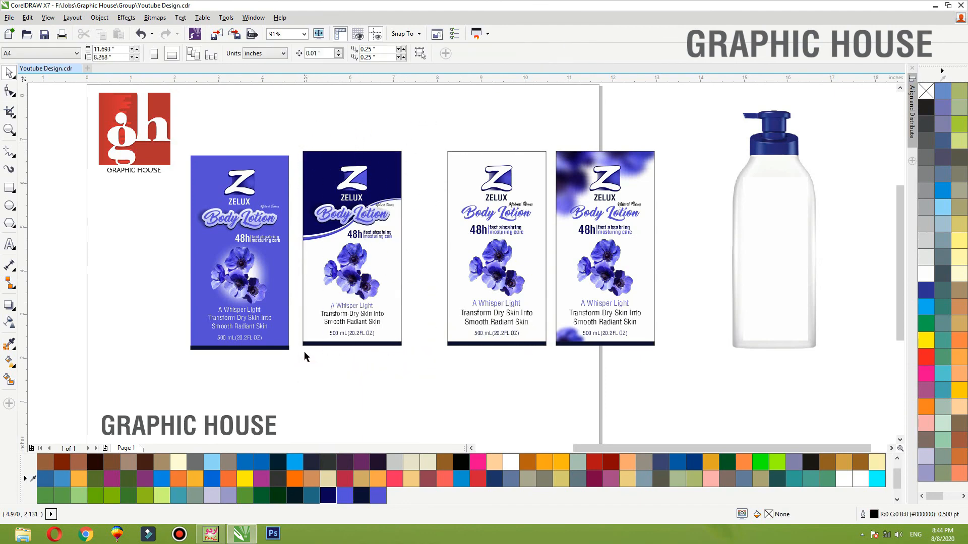
pyautogui.click(289, 324)
pyautogui.hotkey('shift', 'F2')
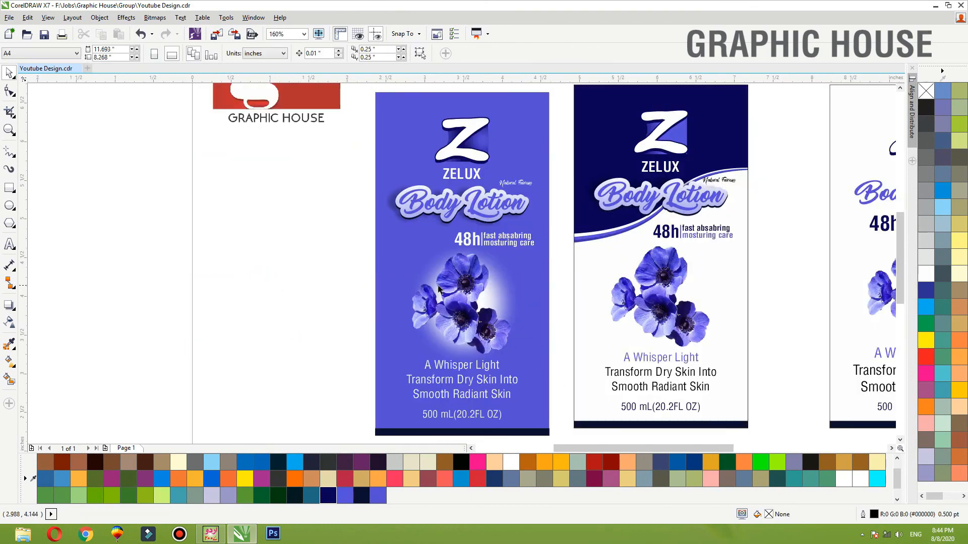
pyautogui.keyDown('ctrl'); pyautogui.click(510, 280); pyautogui.keyUp('ctrl')
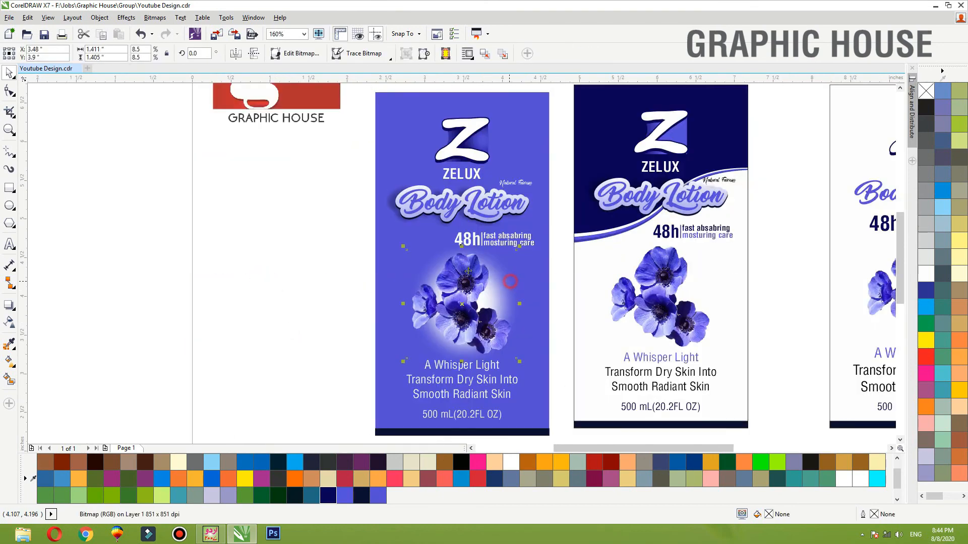
pyautogui.click(381, 146)
pyautogui.press('F3')
pyautogui.click(308, 283)
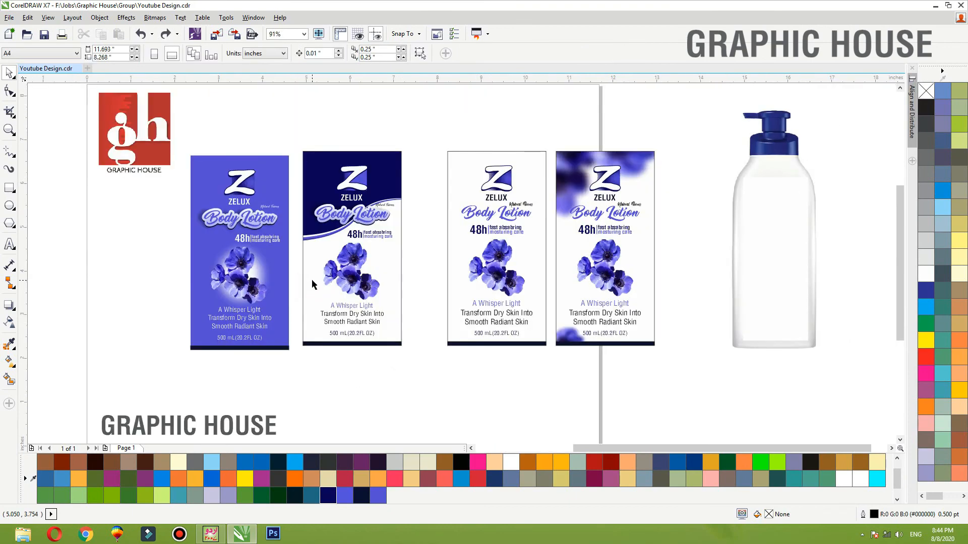